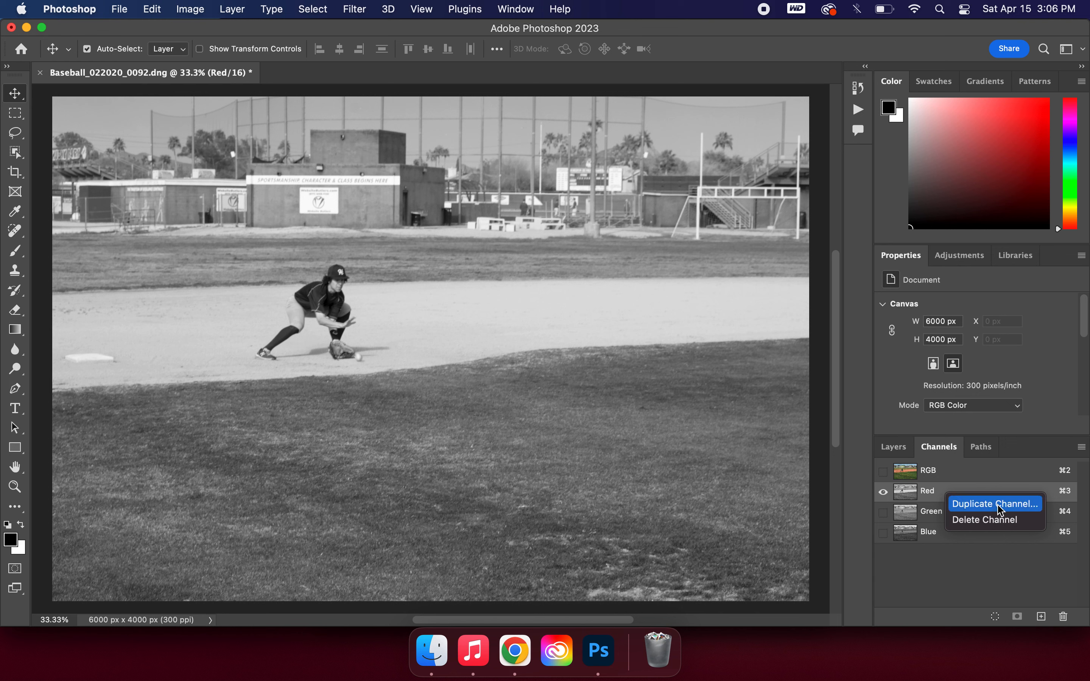
Duplicate the Red channel into a new document named temp, naming the channel Red
left_click(1000, 505)
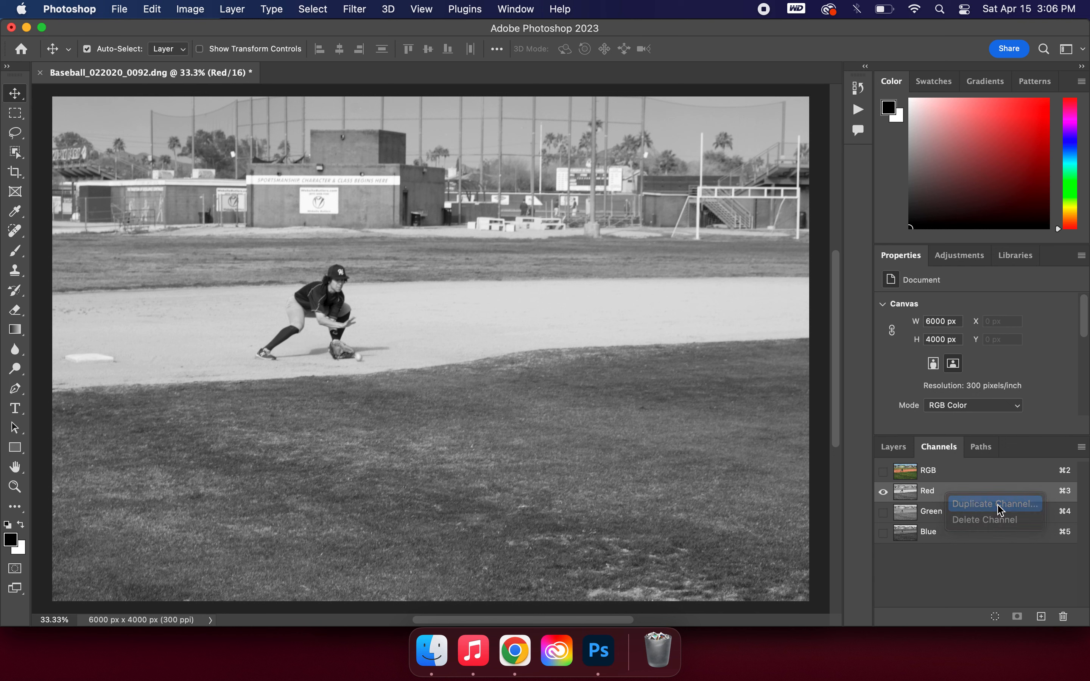
left_click(611, 326)
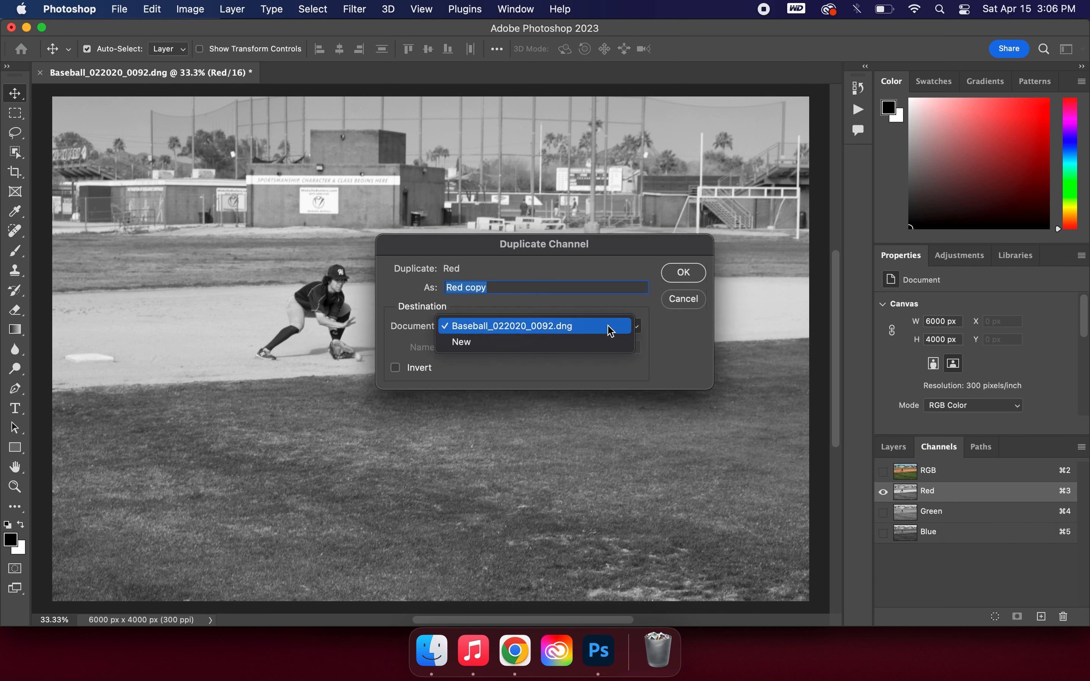
left_click(577, 345)
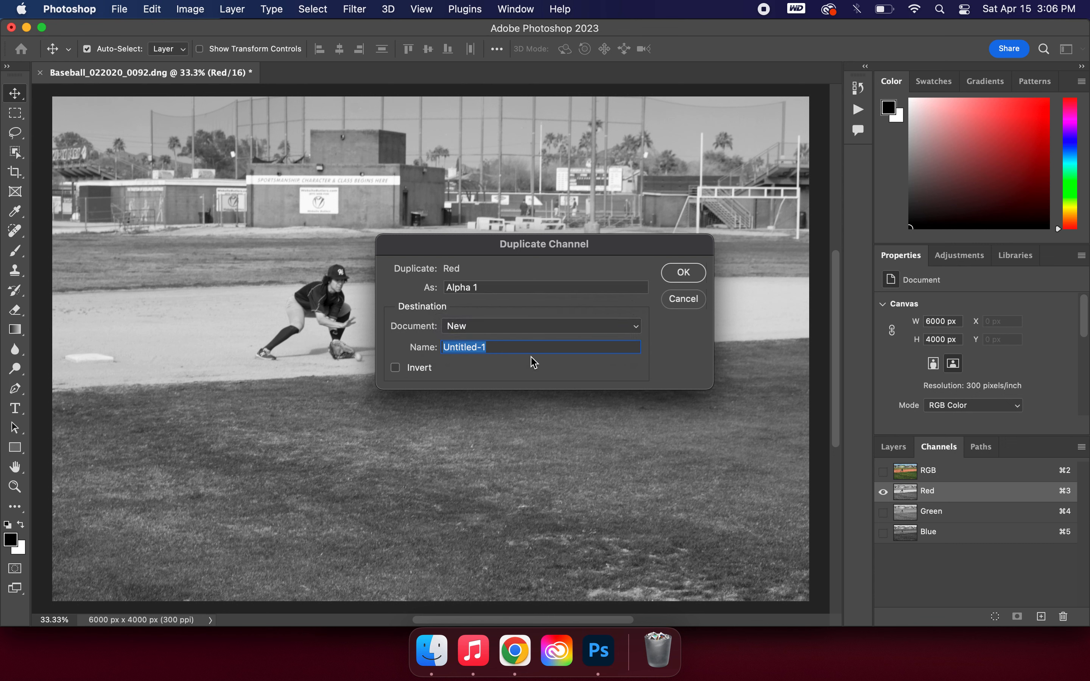
left_click(500, 284)
type("Red")
double_click(478, 348)
type("temp")
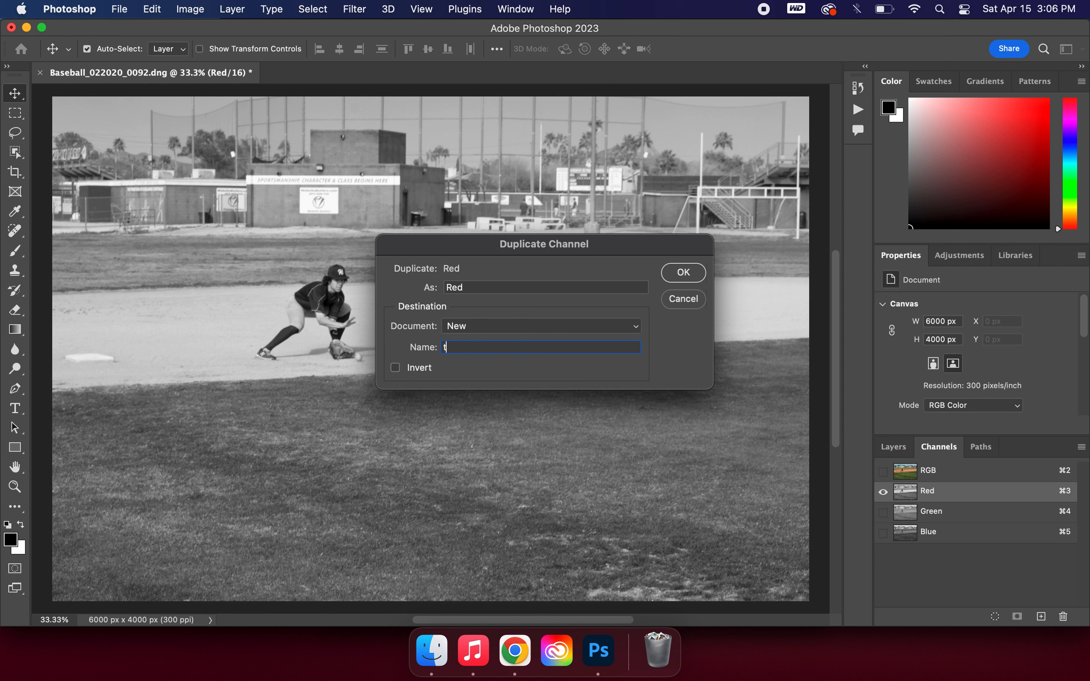
left_click(681, 273)
Duplicate the Green channel of Baseball_022020_0092.dng into the temp document, naming it Green
left_click(114, 75)
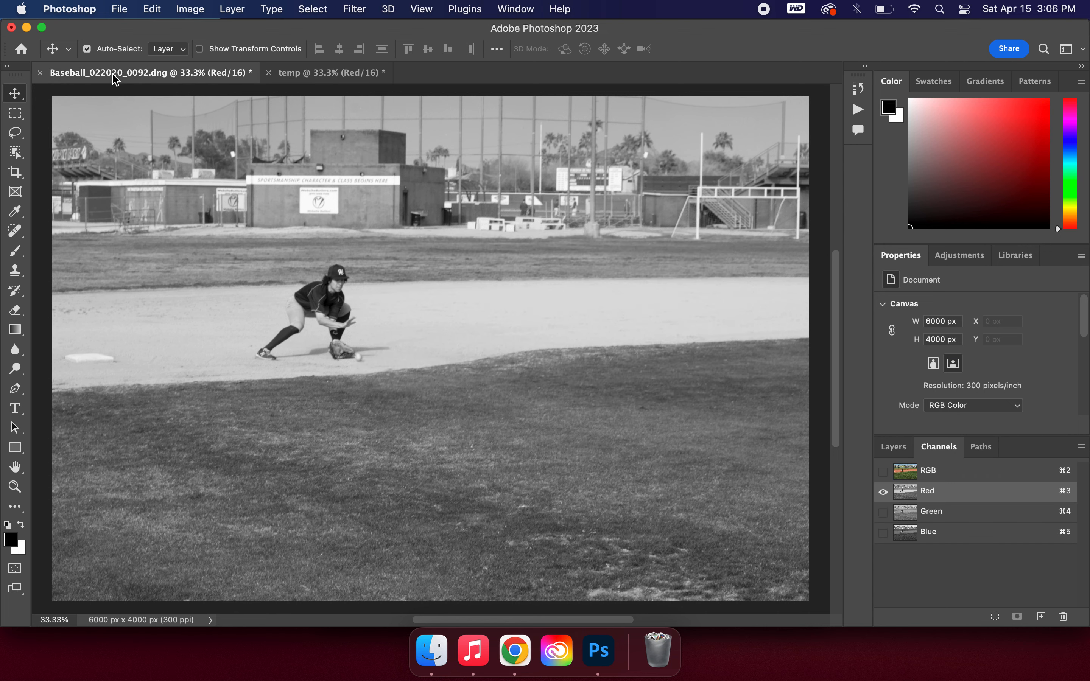
left_click(941, 518)
right_click(943, 515)
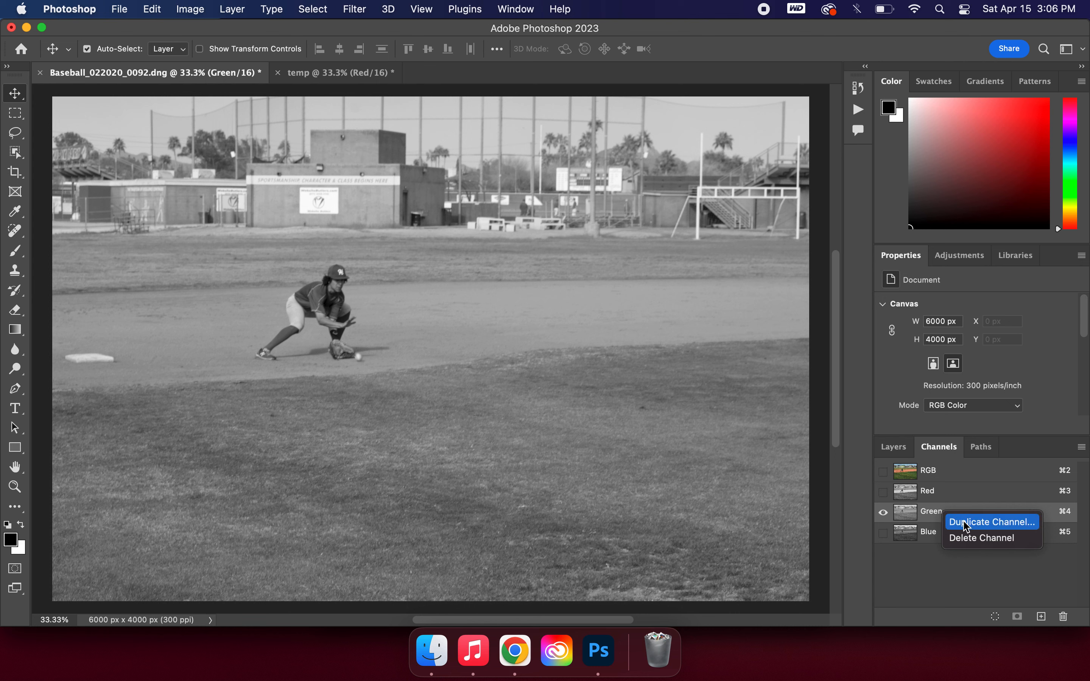
left_click(958, 522)
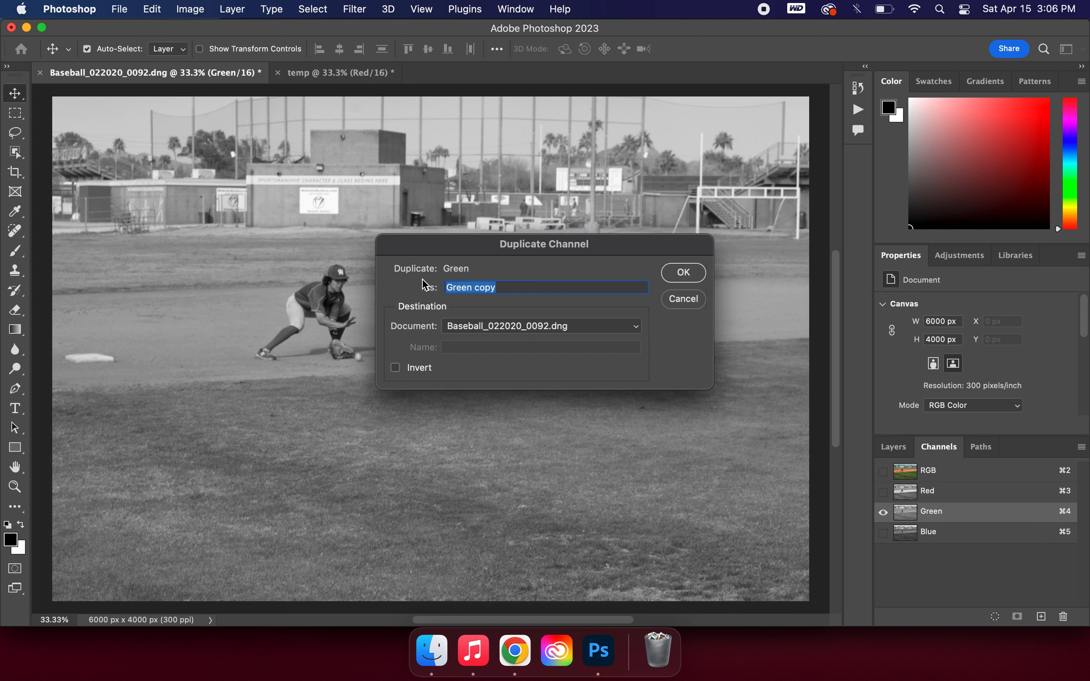
left_click(511, 329)
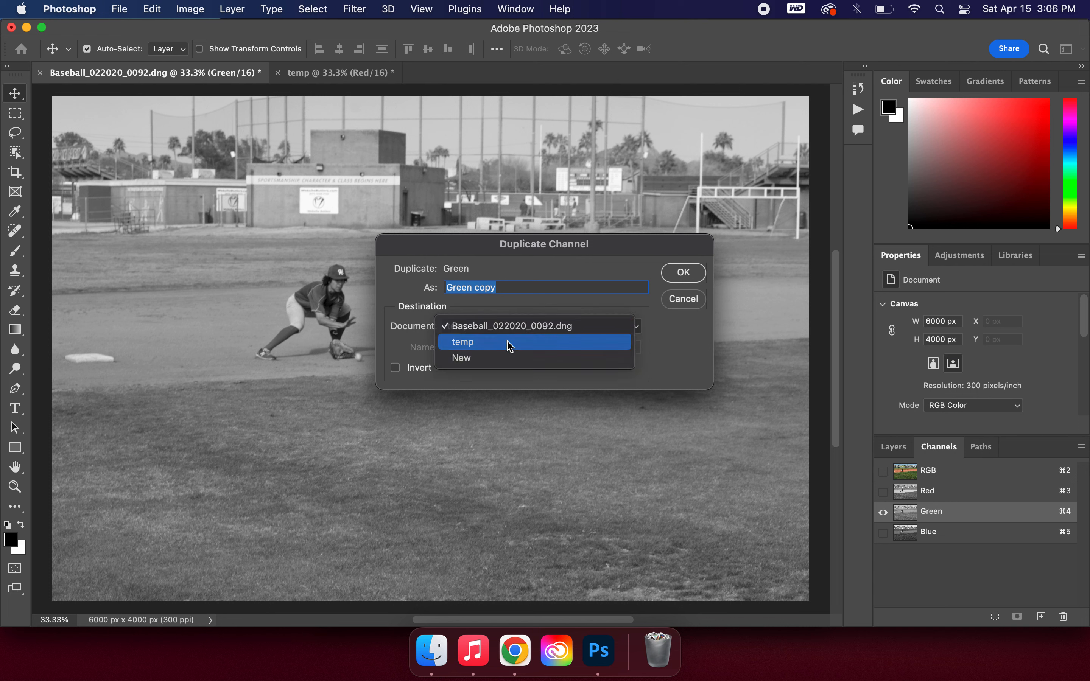
left_click(508, 343)
type("Gree")
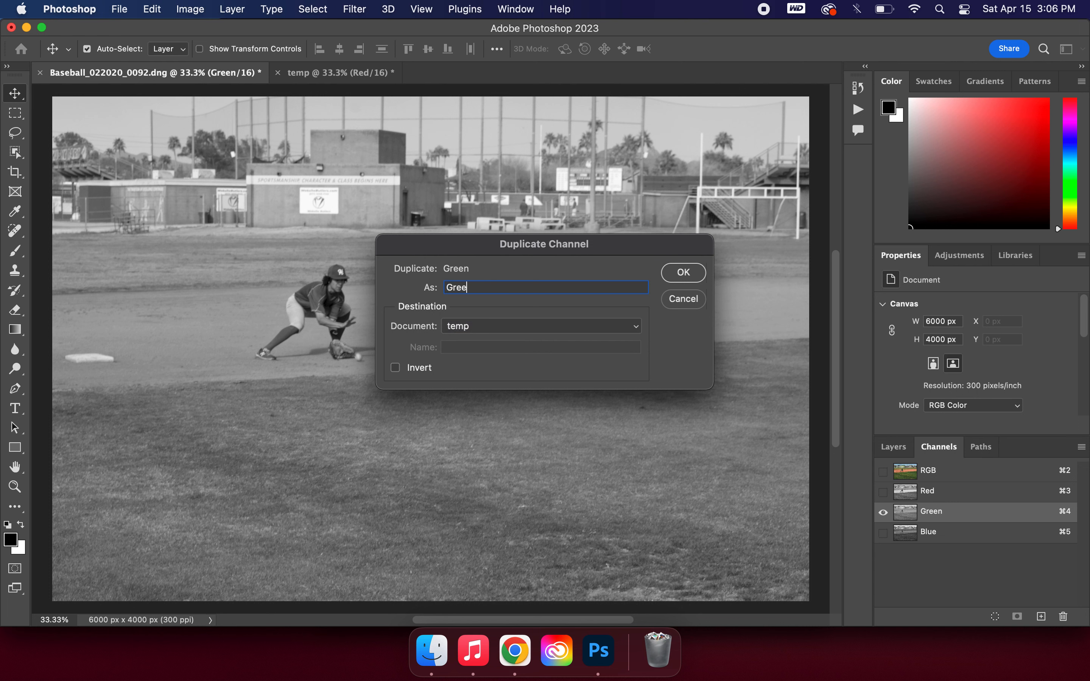
type("n")
left_click(693, 273)
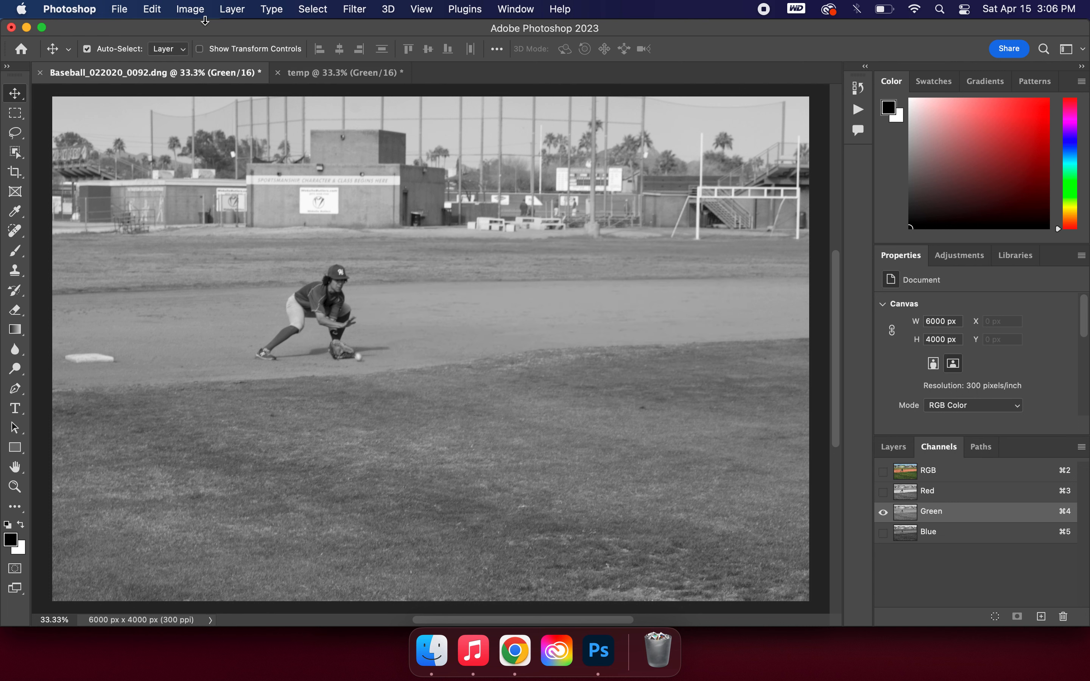
Duplicate the Blue channel into the temp document, naming it Blue
left_click(971, 538)
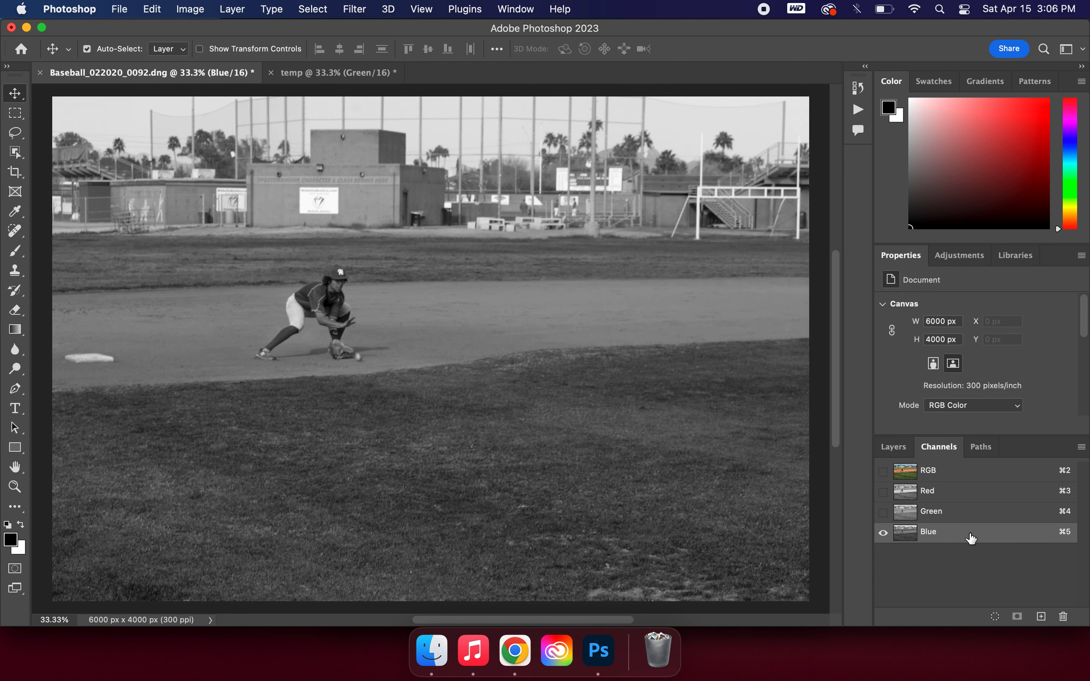
right_click(971, 537)
left_click(985, 541)
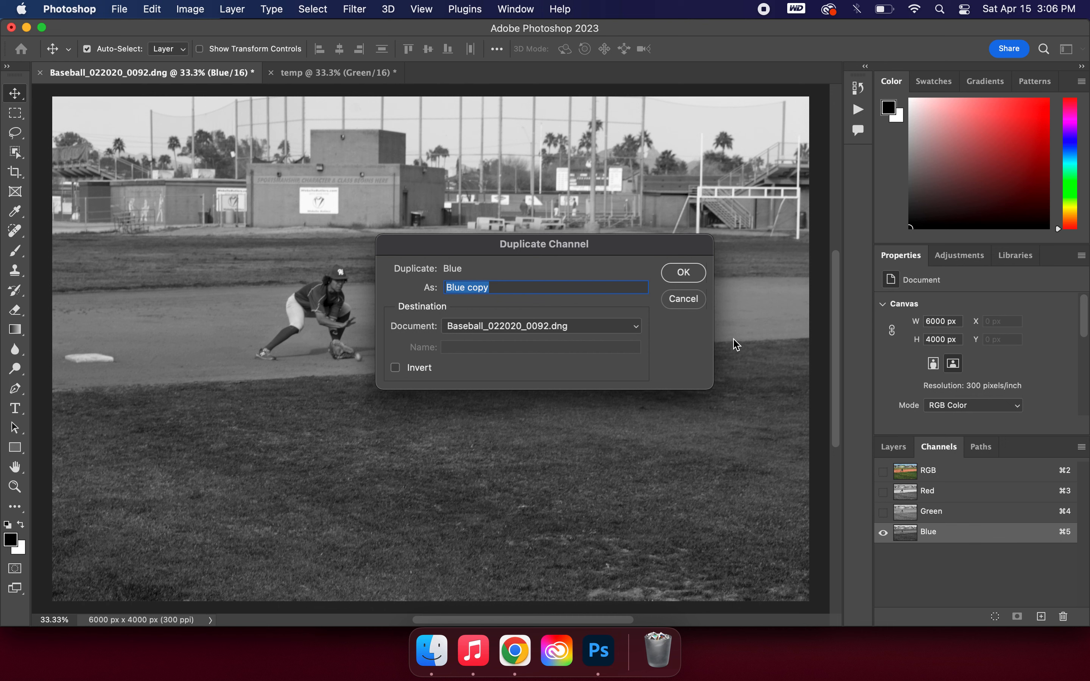
left_click(589, 331)
left_click(577, 343)
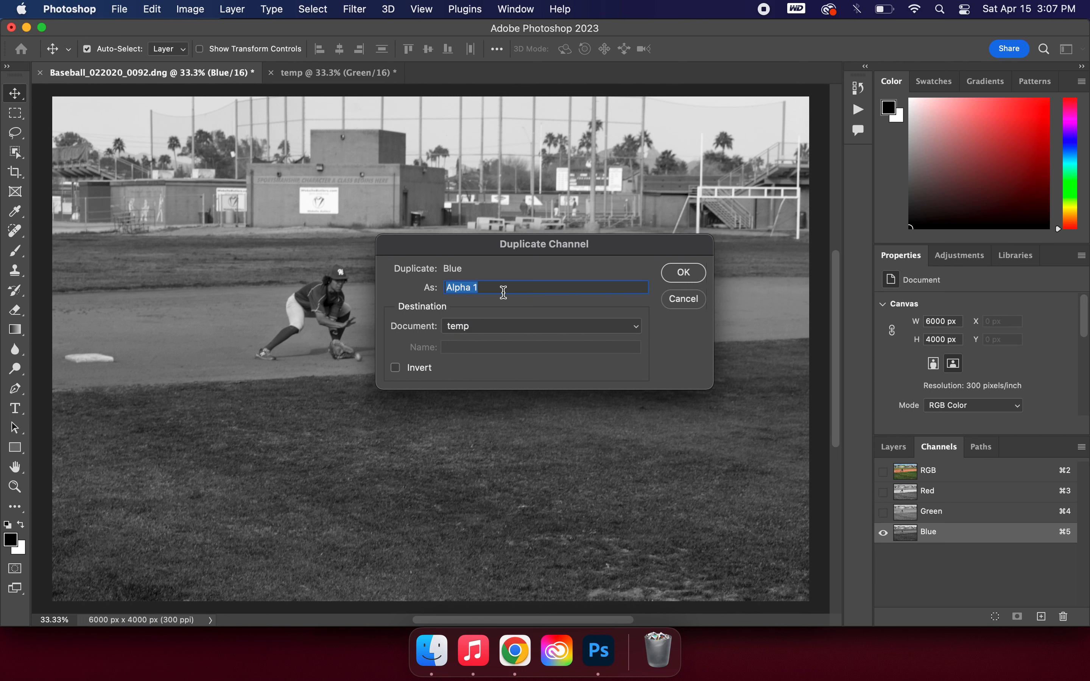
type("Blue")
left_click(683, 272)
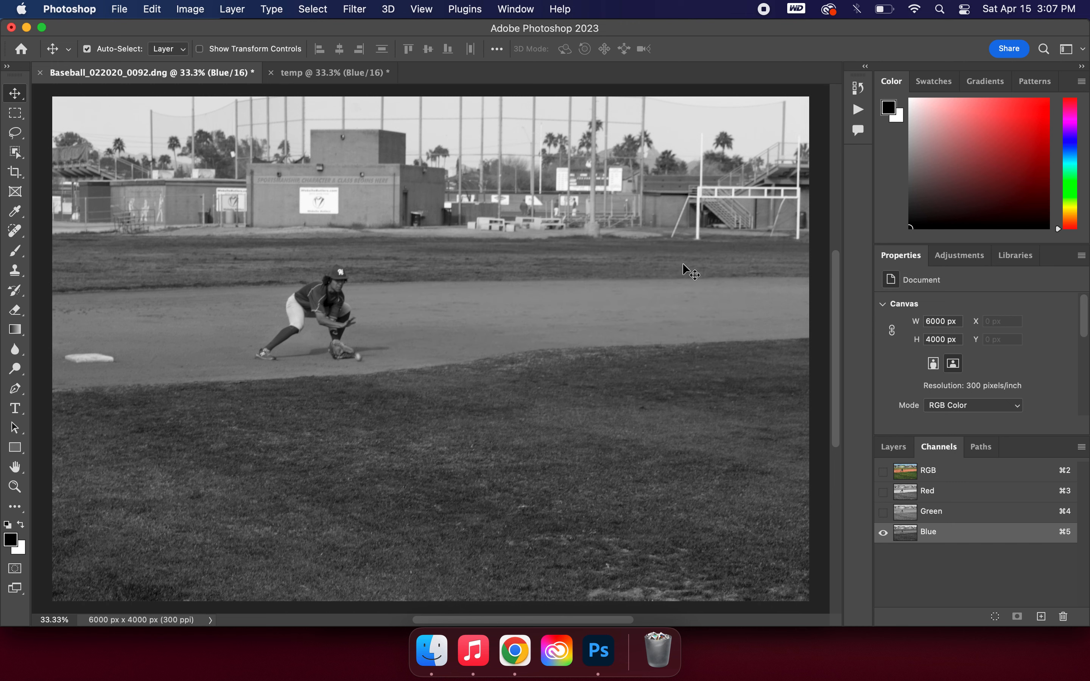
Split the temp document's channels into separate grayscale documents
left_click(316, 80)
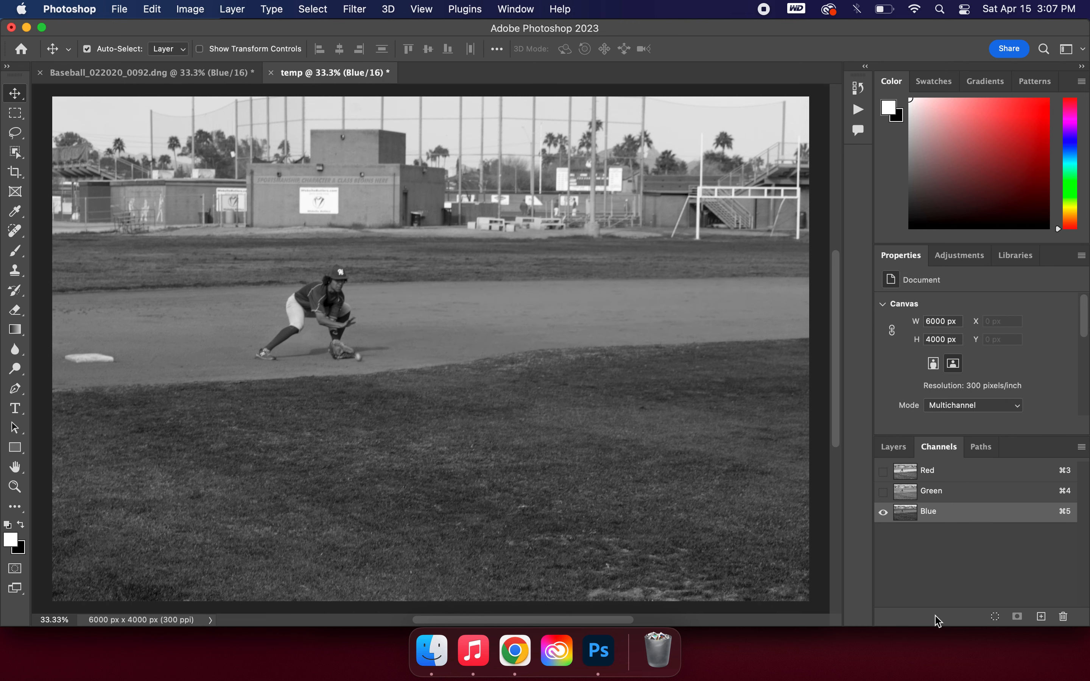
left_click(1081, 447)
left_click(1006, 542)
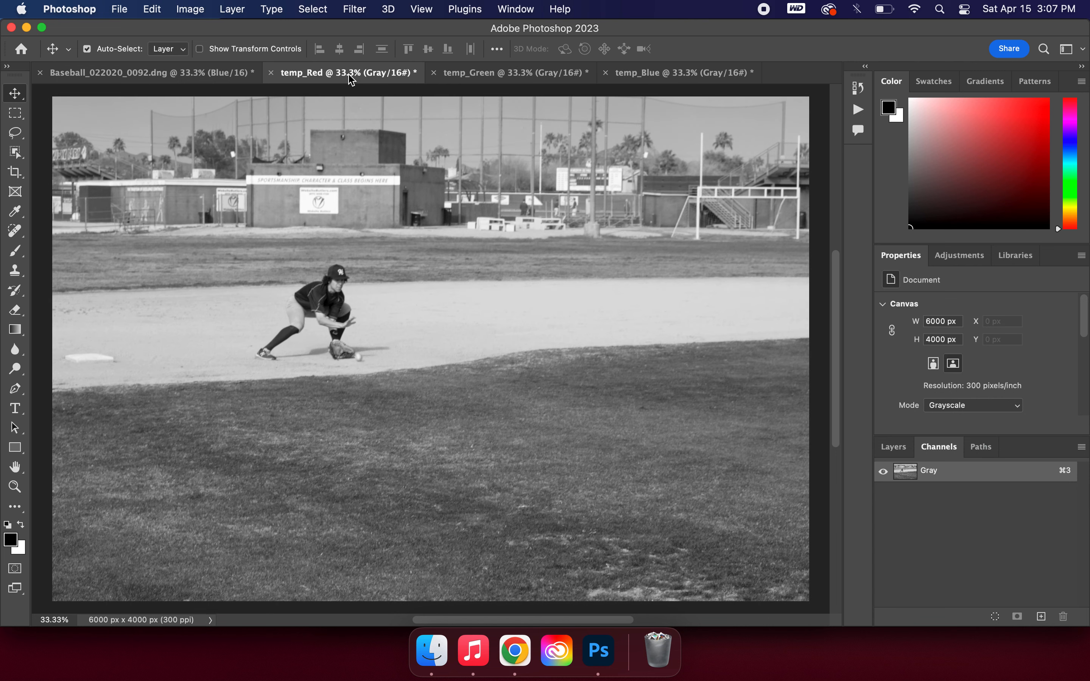
In the temp_Red document, unlock the Background layer and rename it Red
left_click(348, 77)
left_click(232, 9)
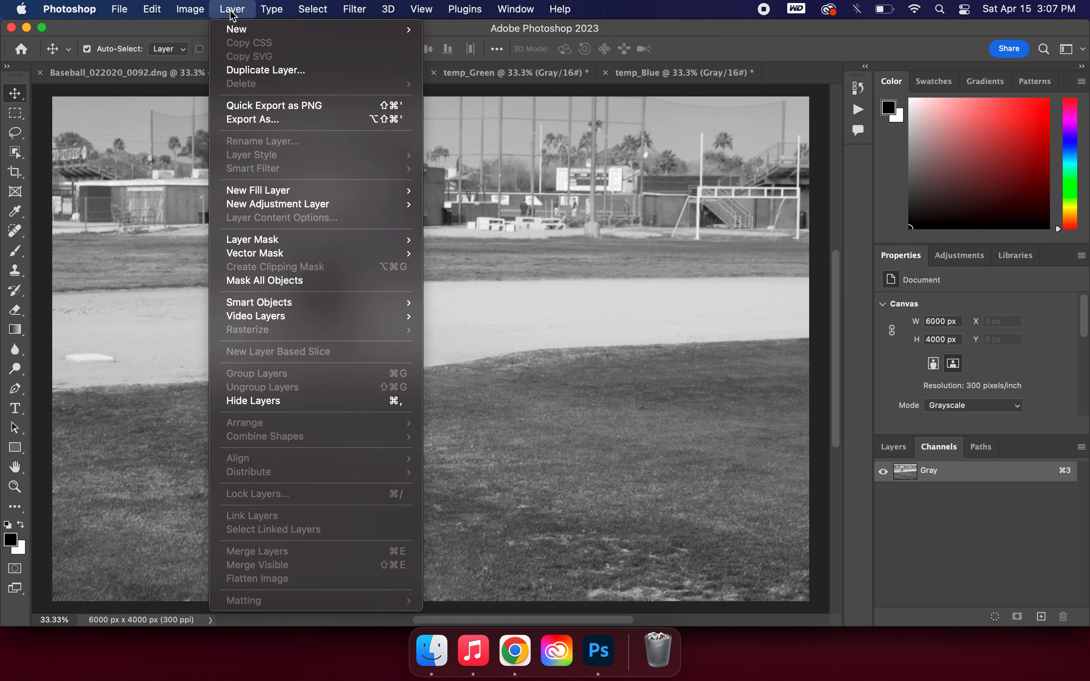
mouse_move(191, 18)
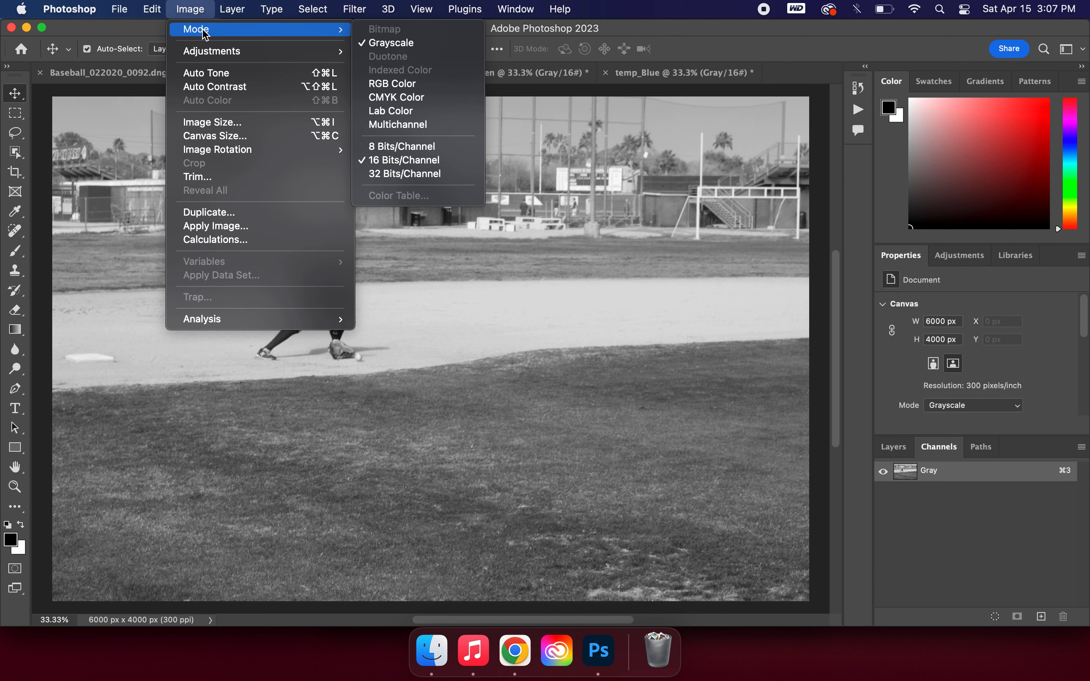
left_click(894, 446)
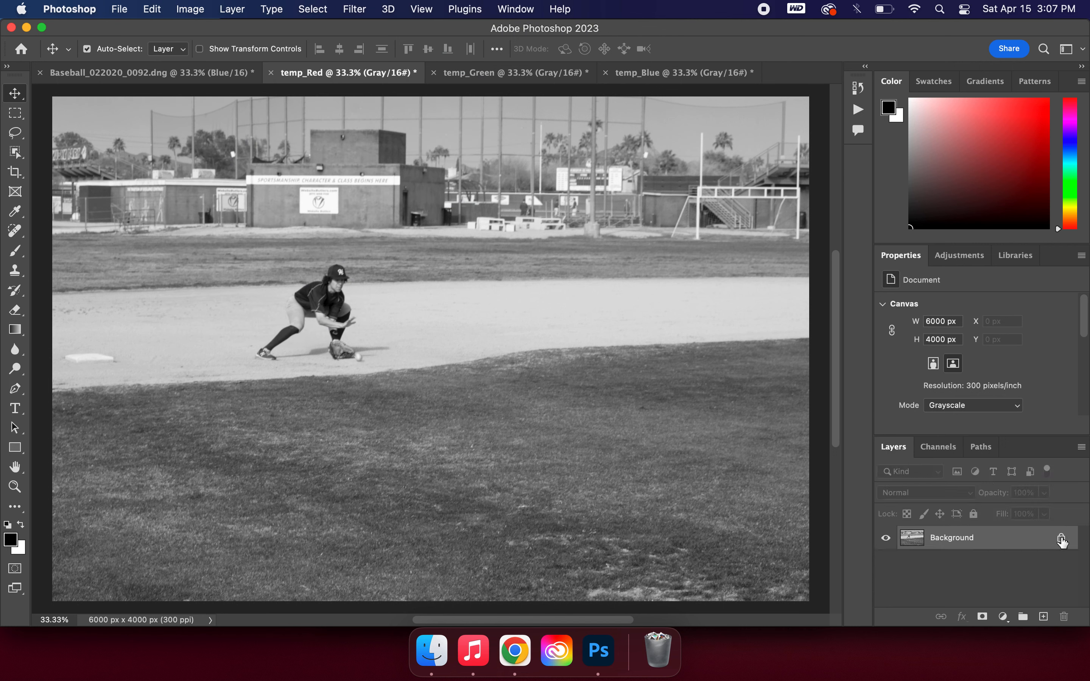
left_click(1062, 539)
double_click(939, 538)
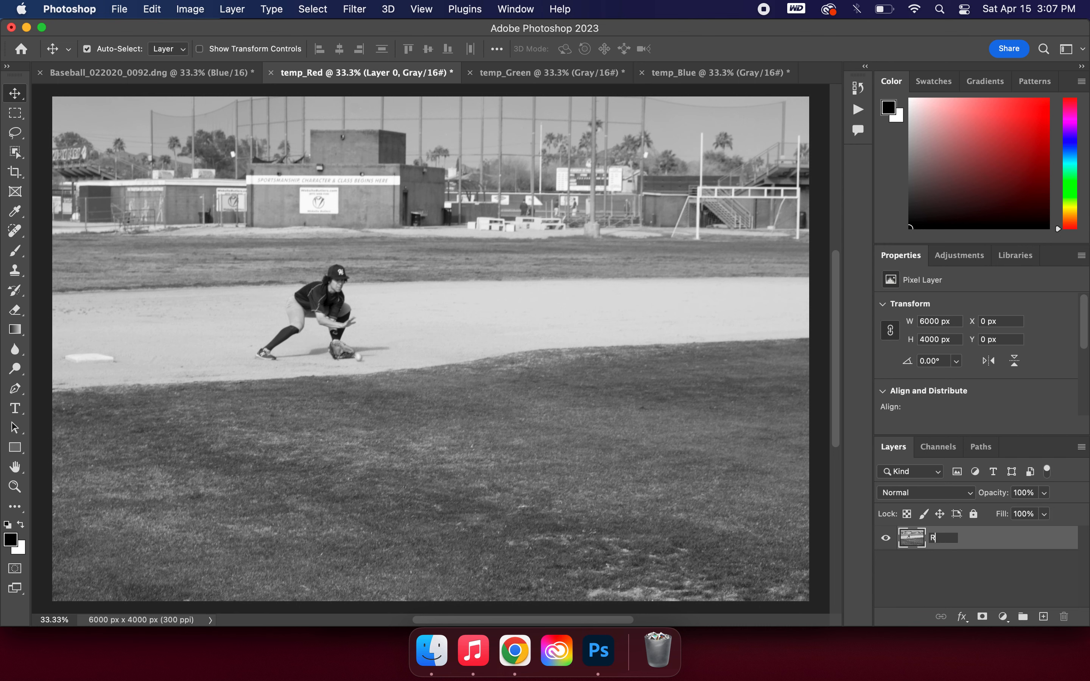
type("Red")
key("Return")
In the temp_Green document, unlock the Background layer and rename it Green
left_click(512, 74)
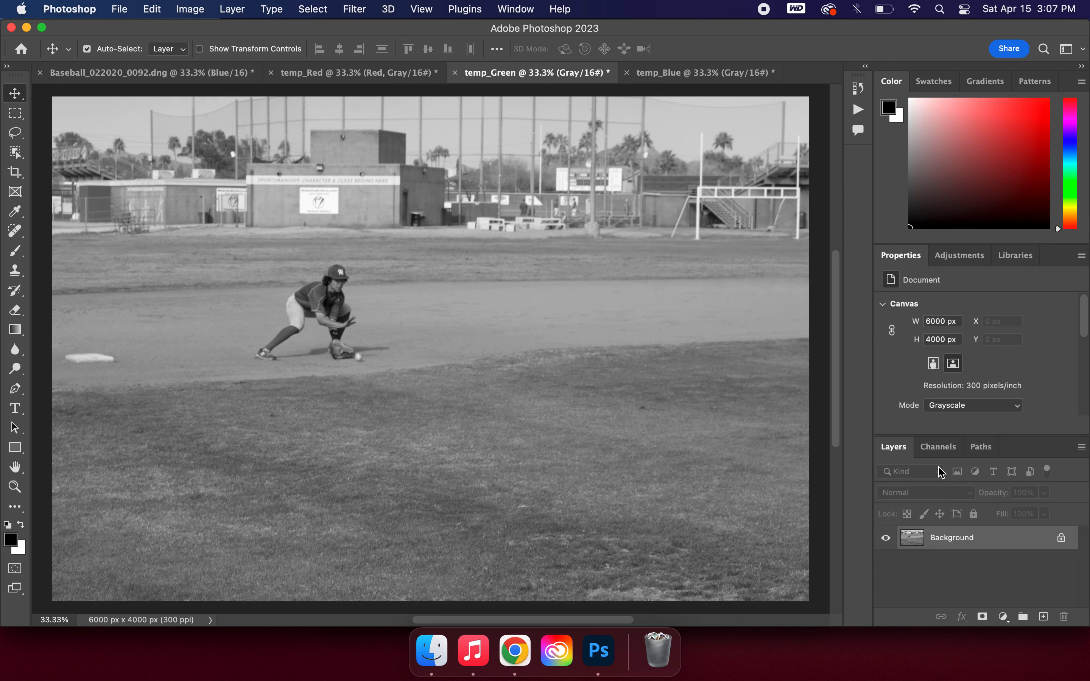
left_click(1062, 538)
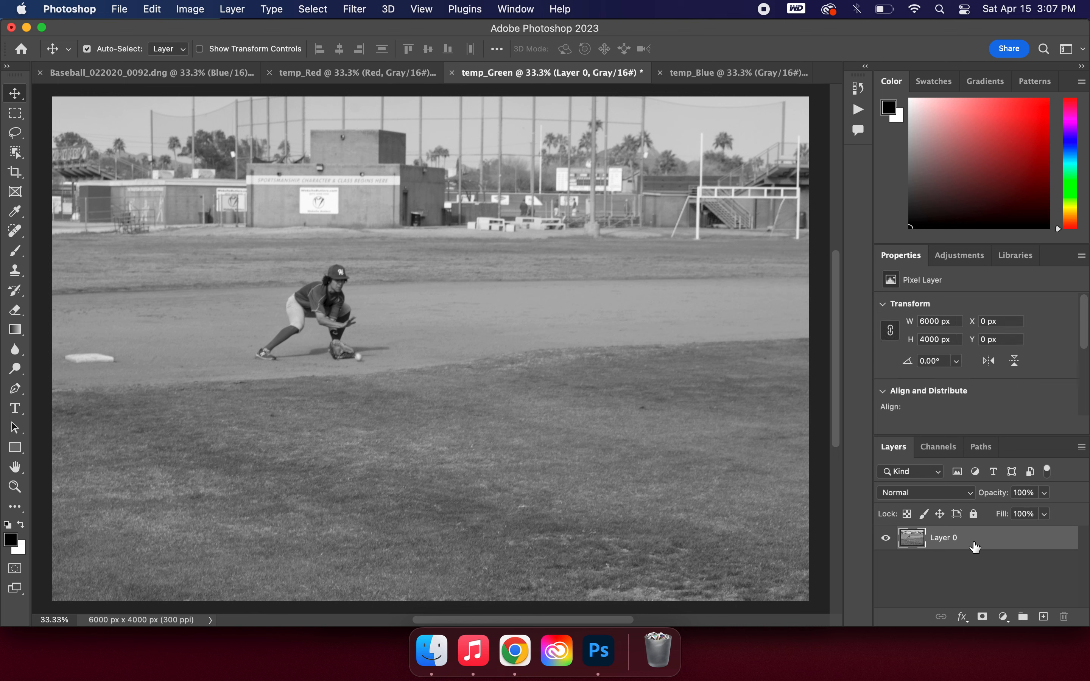
type("Green")
key("Return")
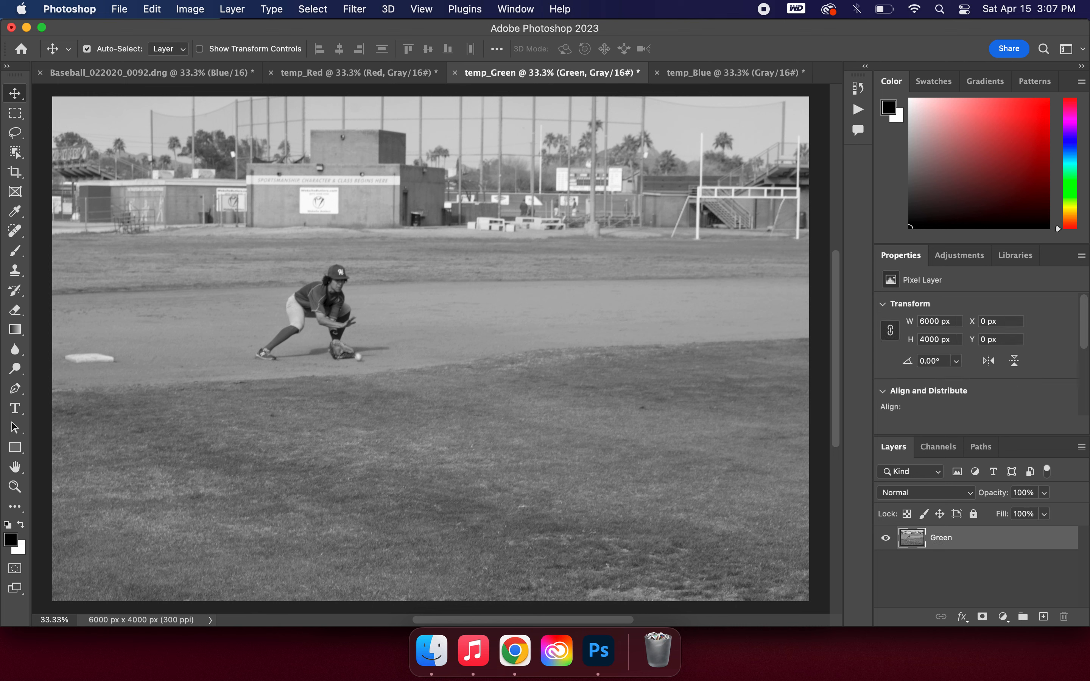
In the temp_Blue document, unlock the Background layer and rename it Blue
left_click(705, 74)
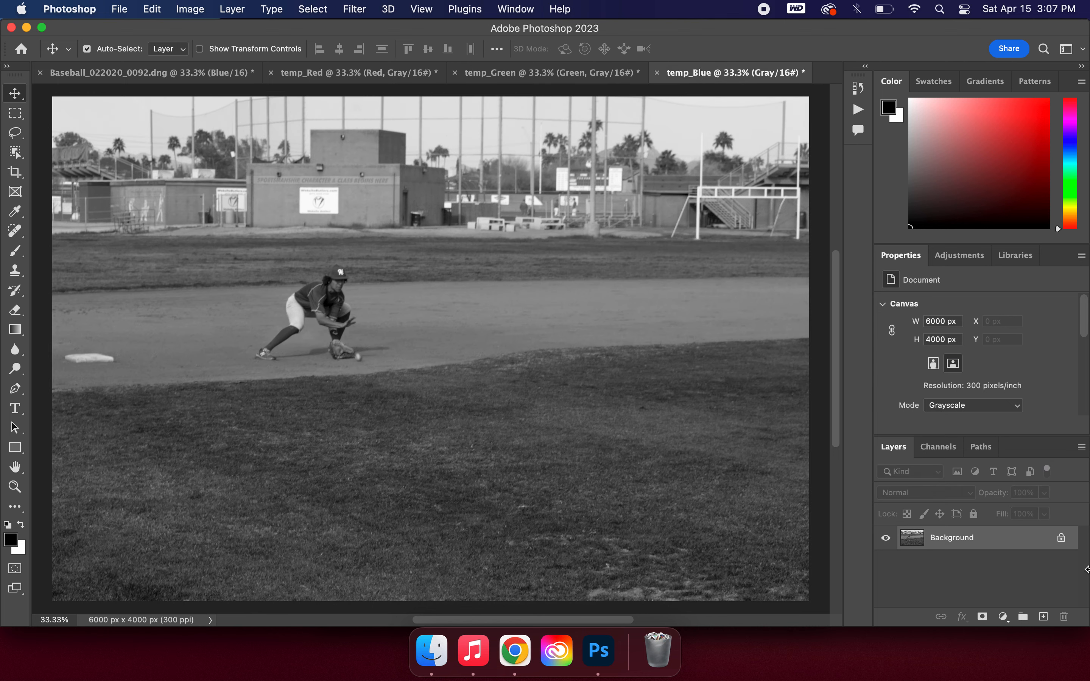
left_click(1062, 538)
double_click(940, 538)
type("Blue")
key("Return")
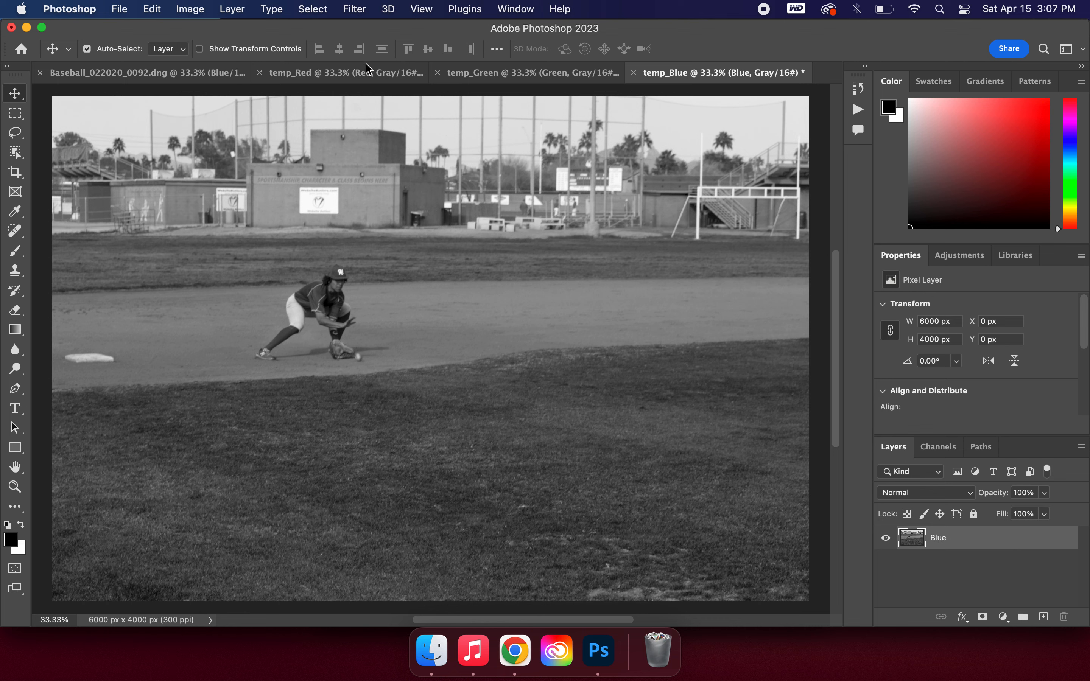
Copy the Red layer from temp_Red and reselect the RGB composite channel in the Baseball_022020_0092.dng document
left_click(356, 73)
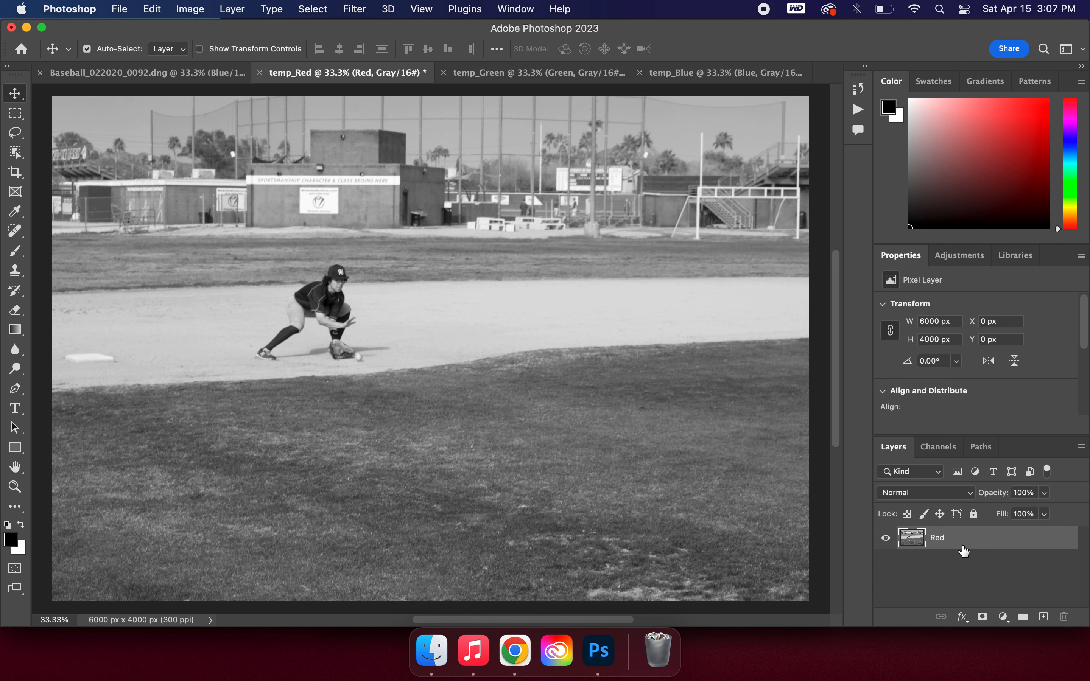
left_click(173, 83)
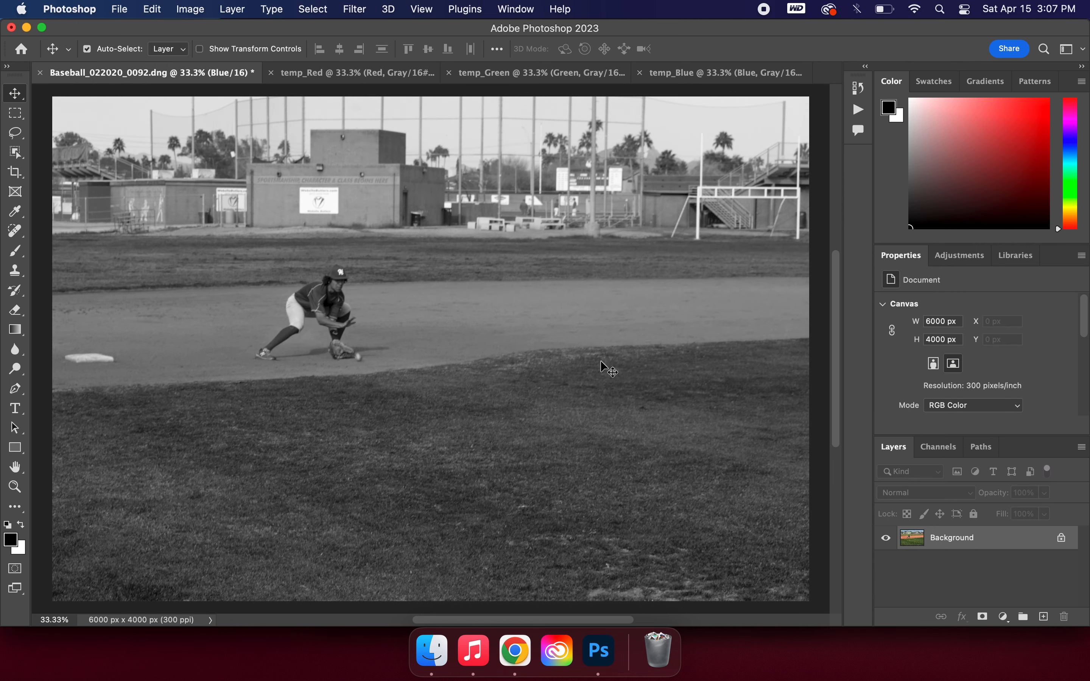
left_click(939, 447)
left_click(951, 471)
left_click(903, 451)
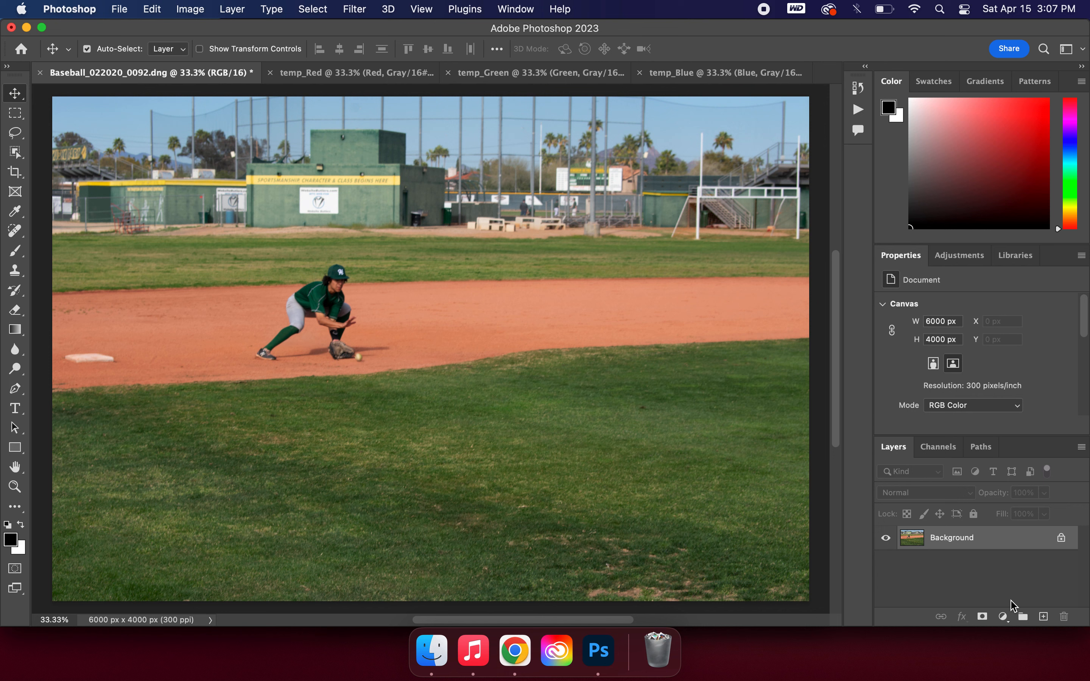
Create a layer group named Technicolor above the Background and paste the Red layer inside it
left_click(1023, 616)
double_click(941, 535)
type("Technicolor")
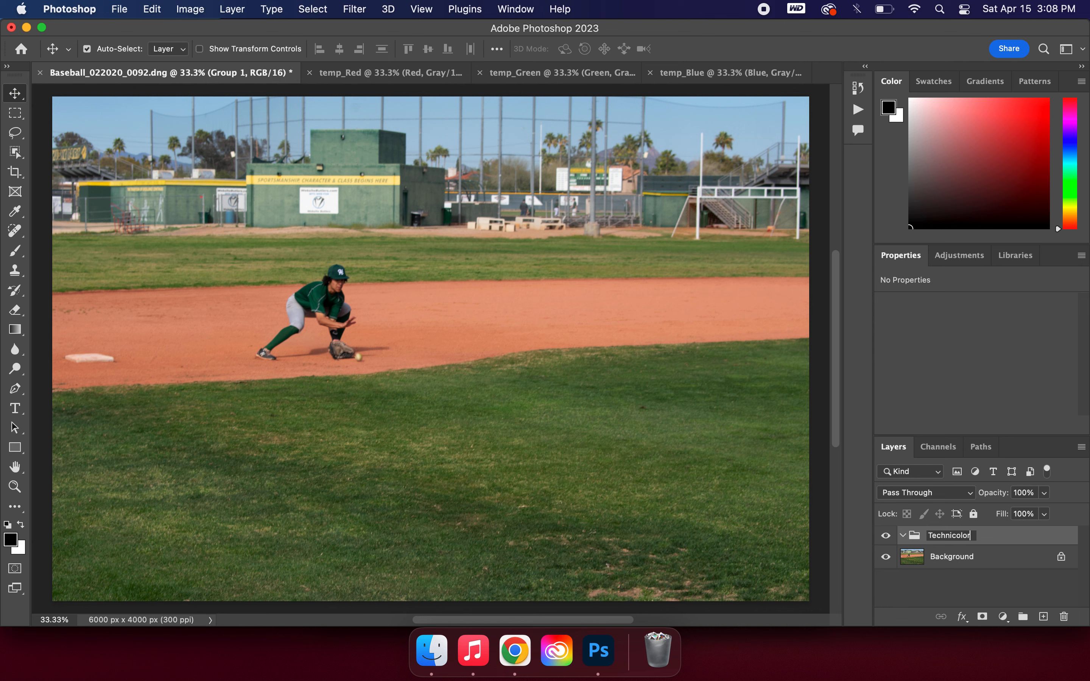
key("Return")
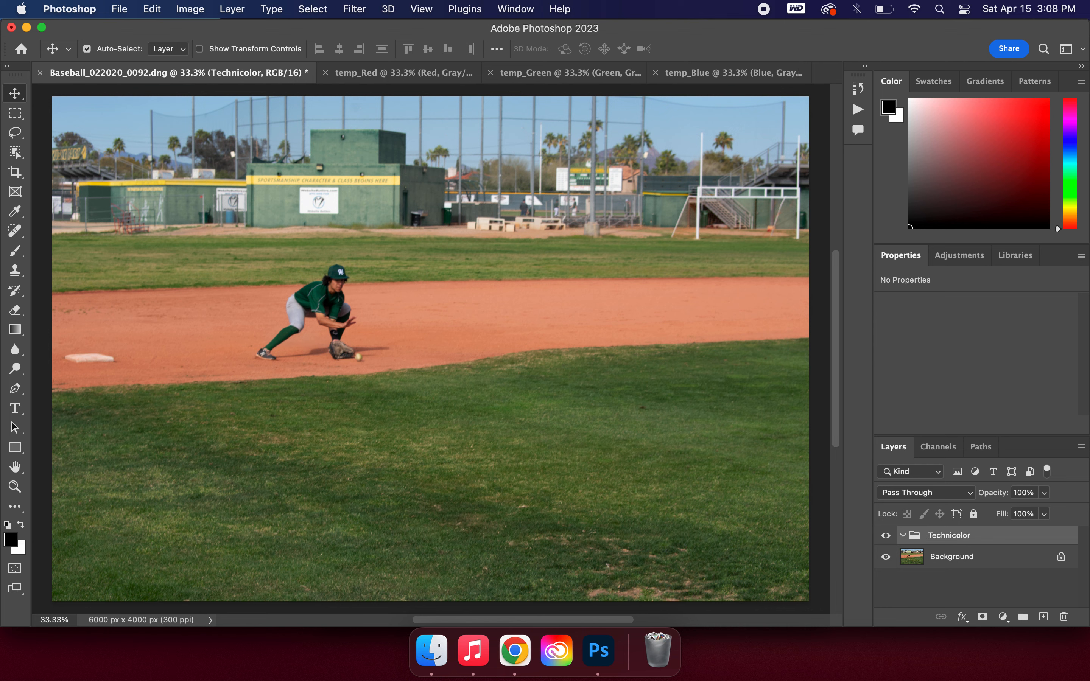
key("super+v")
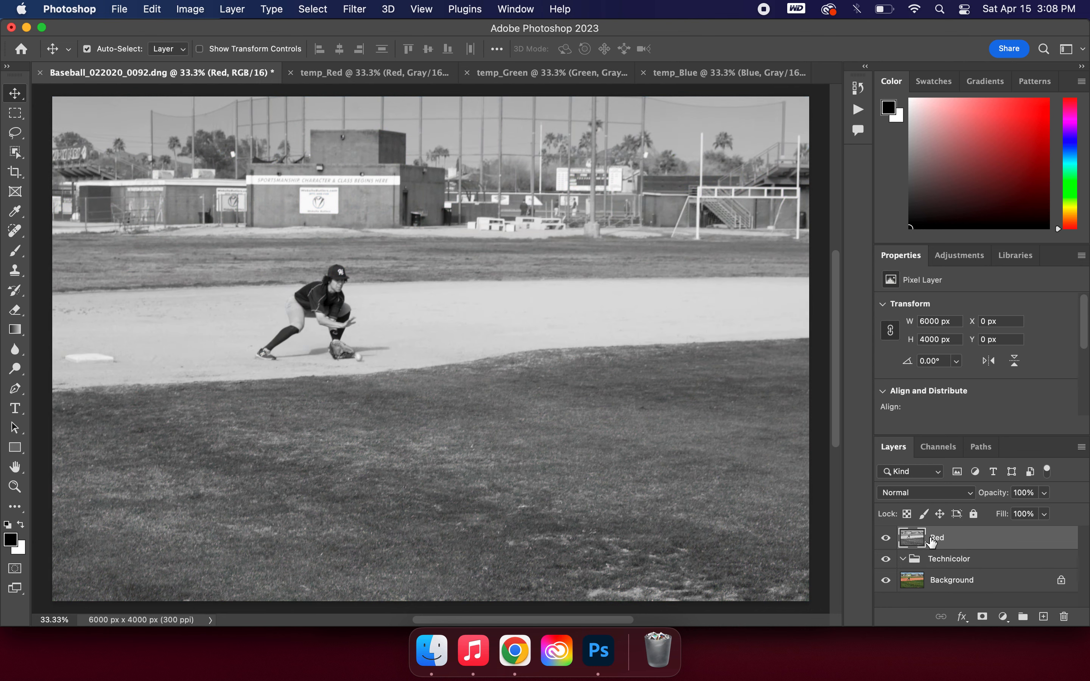
left_click_drag(922, 541, 923, 556)
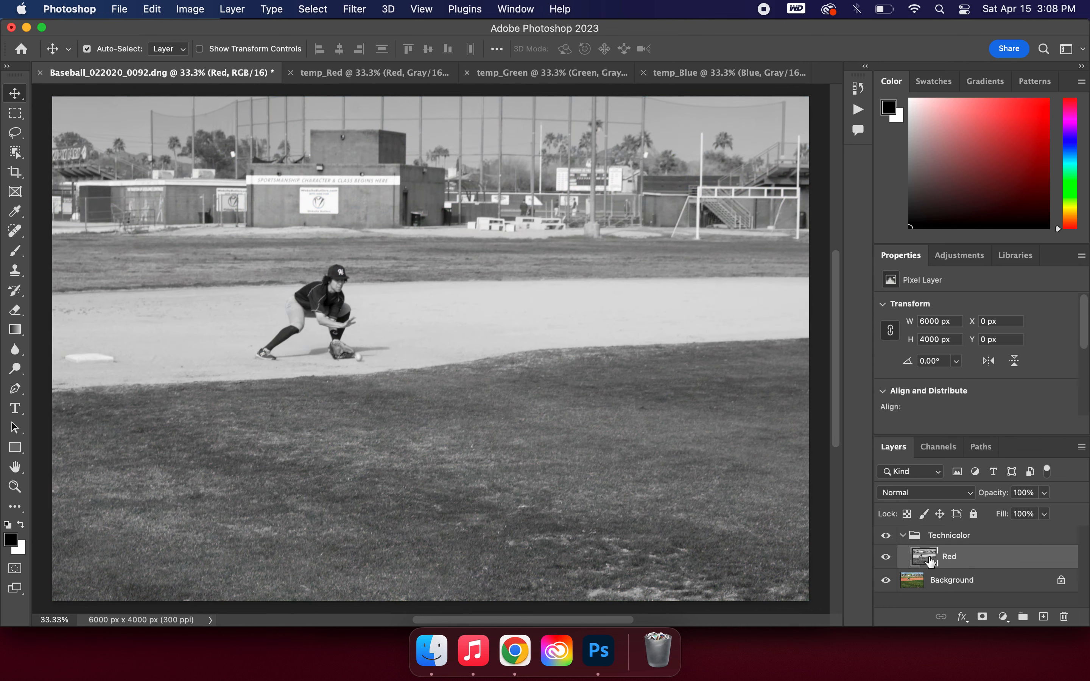
Copy the Green layer from temp_Green and place it in the baseball photo's Technicolor group, above Red
left_click(500, 73)
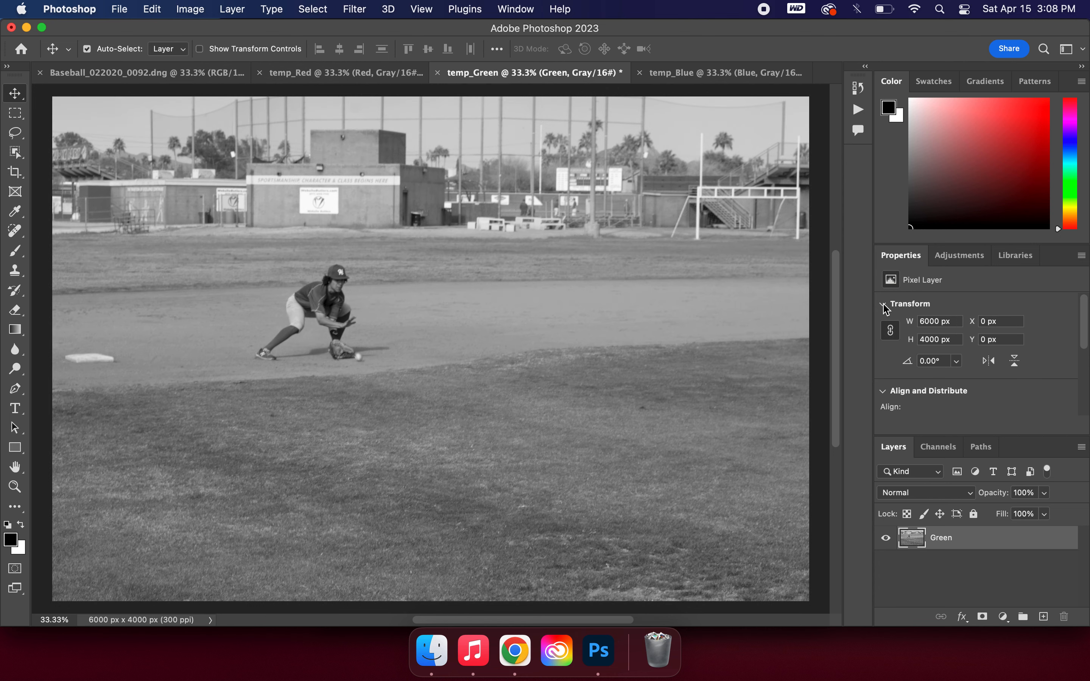
key("super+c")
left_click(144, 73)
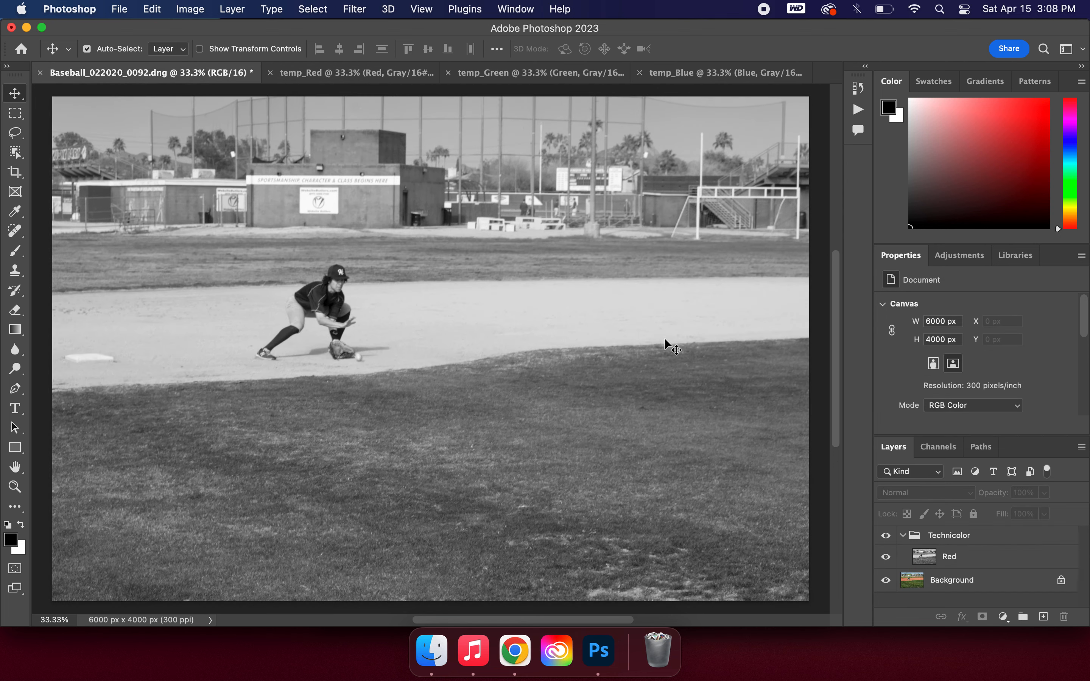
left_click(967, 541)
key("super+v")
left_click_drag(967, 541, 958, 568)
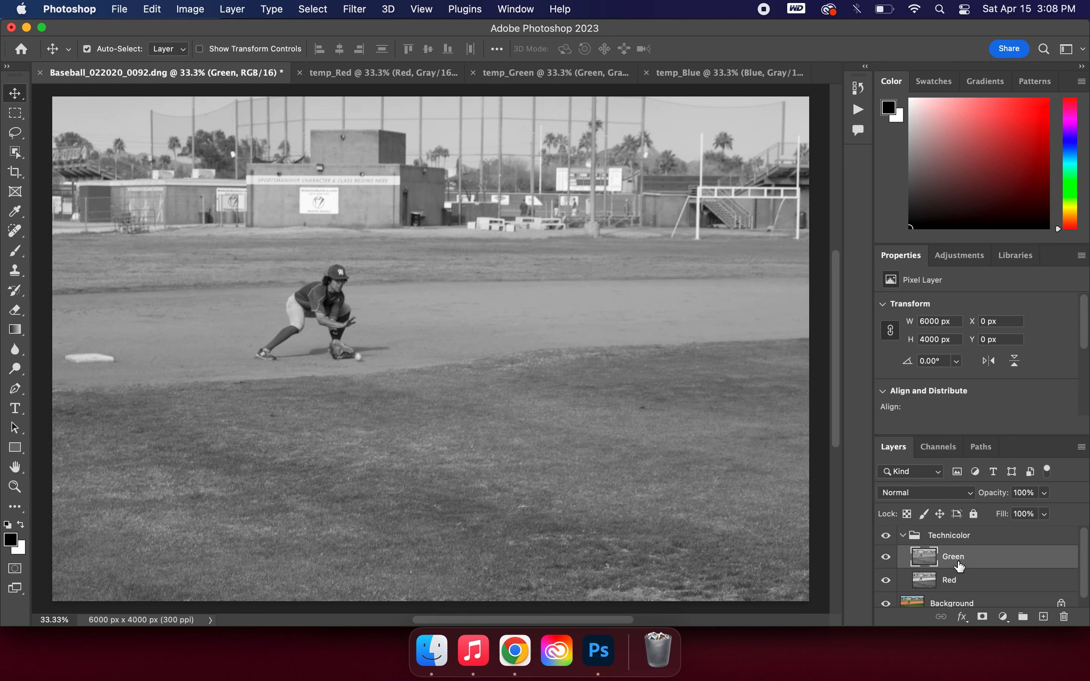
Copy the Blue layer from temp_Blue and place it in the baseball photo's Technicolor group, above Green
left_click(703, 76)
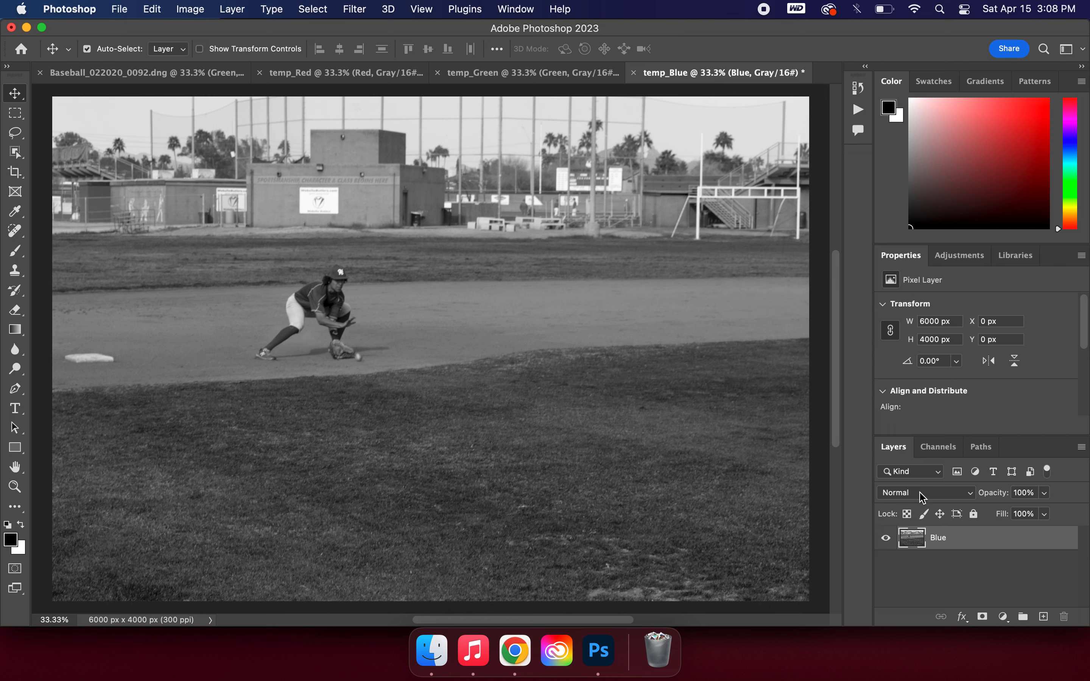
left_click_drag(149, 97, 956, 560)
scroll(959, 569, "down", 3)
scroll(960, 573, "up", 2)
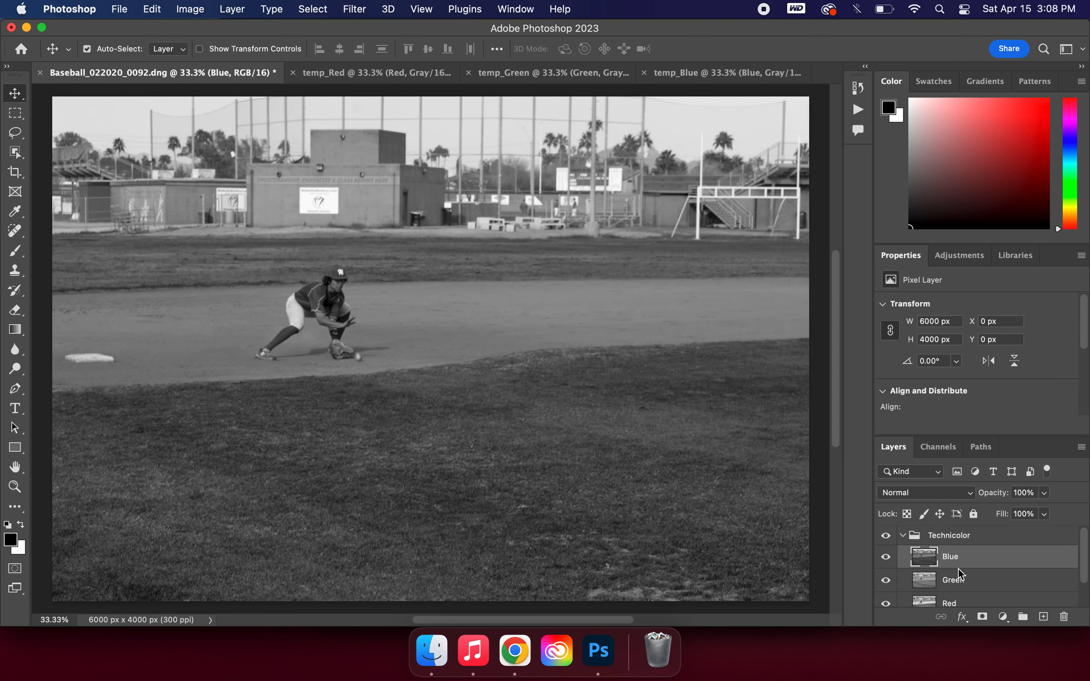
Set the blend mode of the Blue and Green layers to Darken
left_click(941, 494)
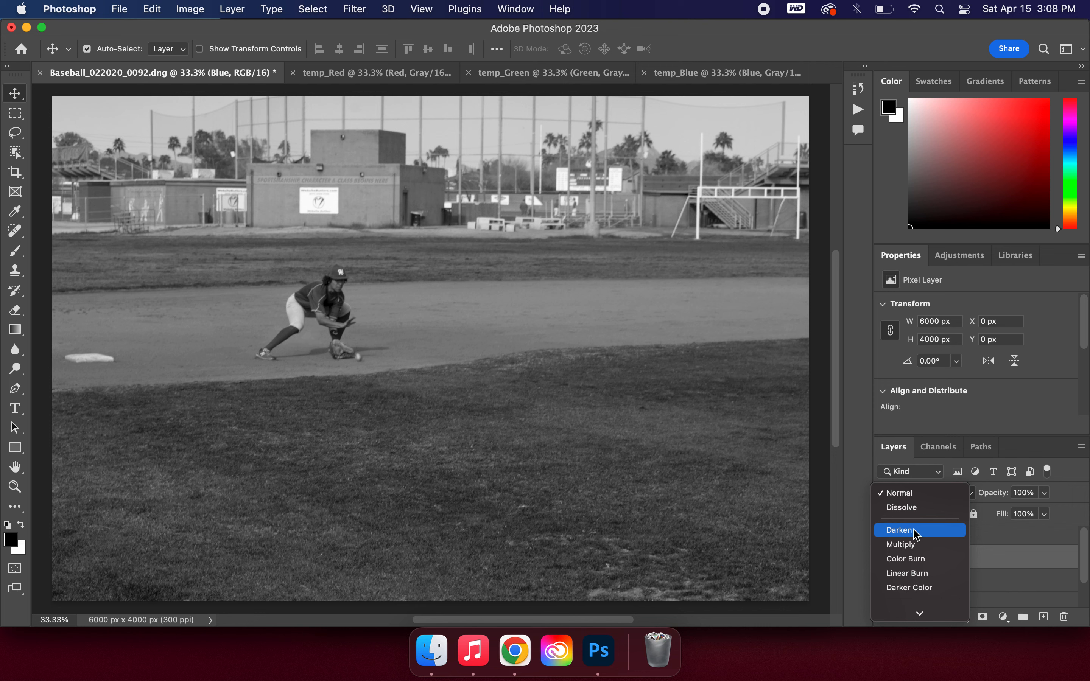
key("Escape")
left_click(976, 586)
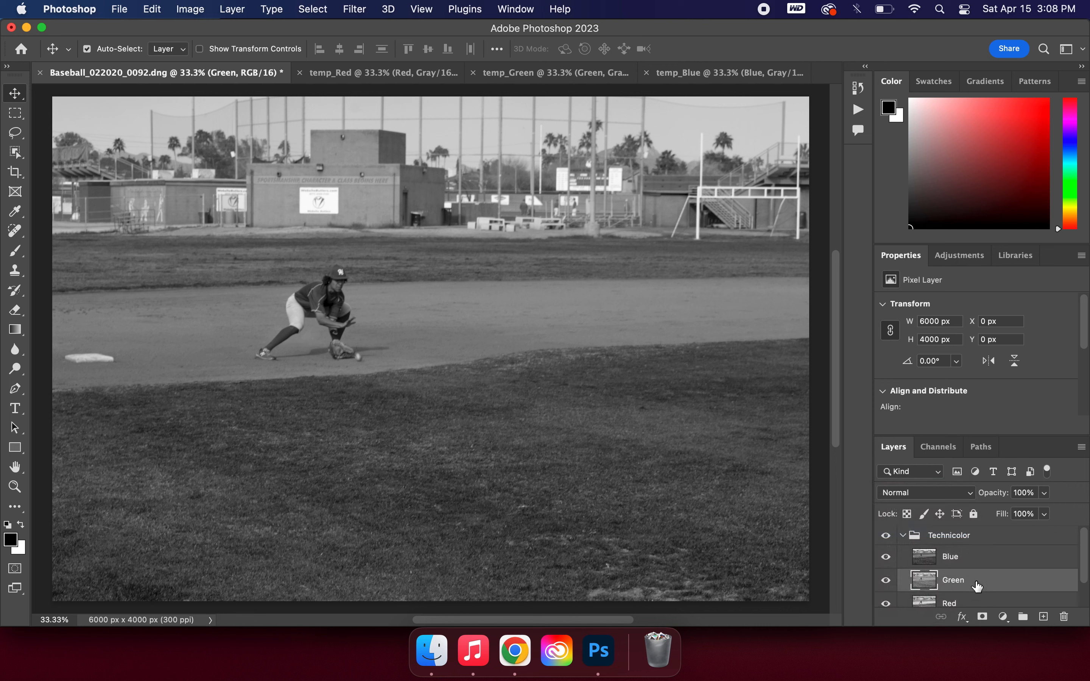
left_click(952, 498)
left_click(933, 532)
scroll(1015, 578, "down", 2)
scroll(1015, 578, "up", 2)
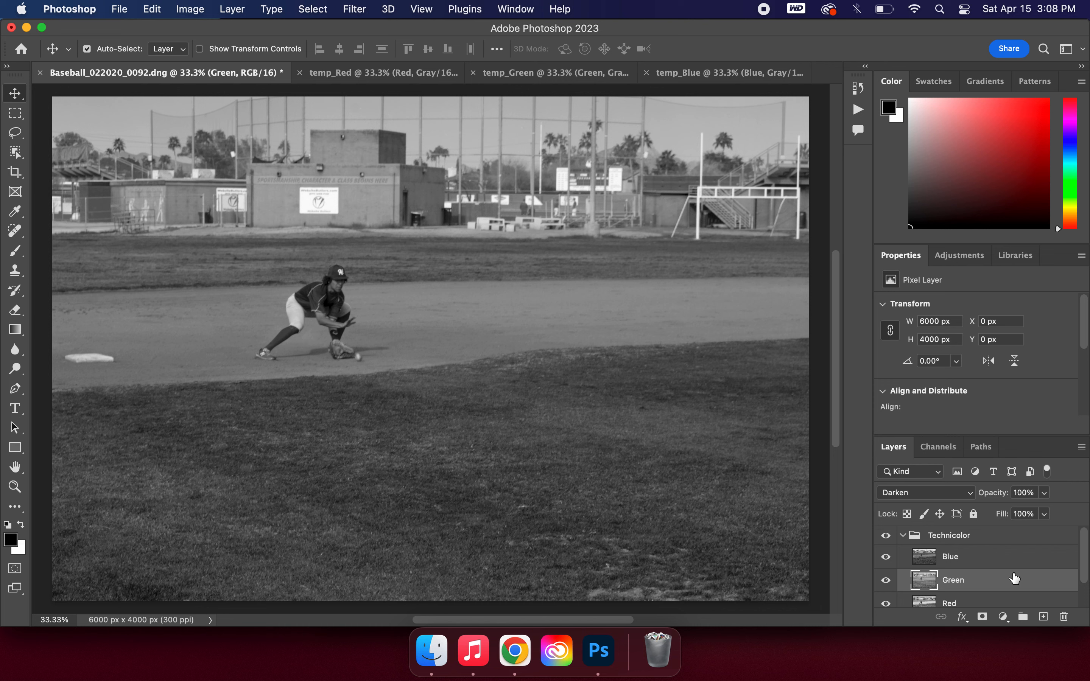
Add a Color Balance adjustment layer directly above the Blue layer
left_click(1001, 566)
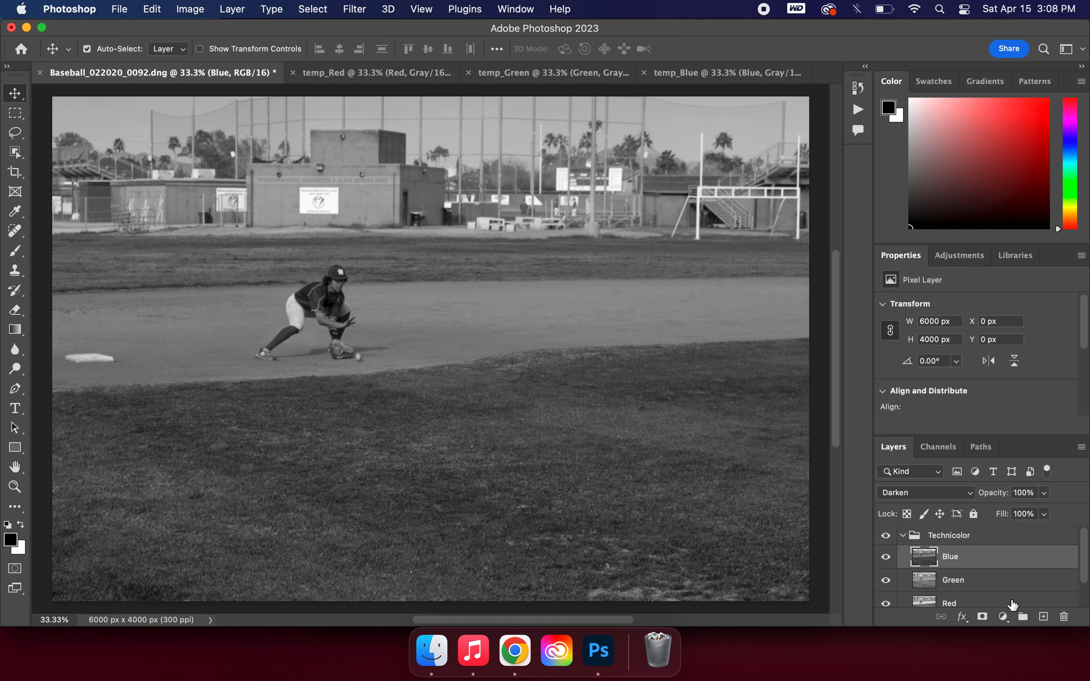
left_click(1003, 617)
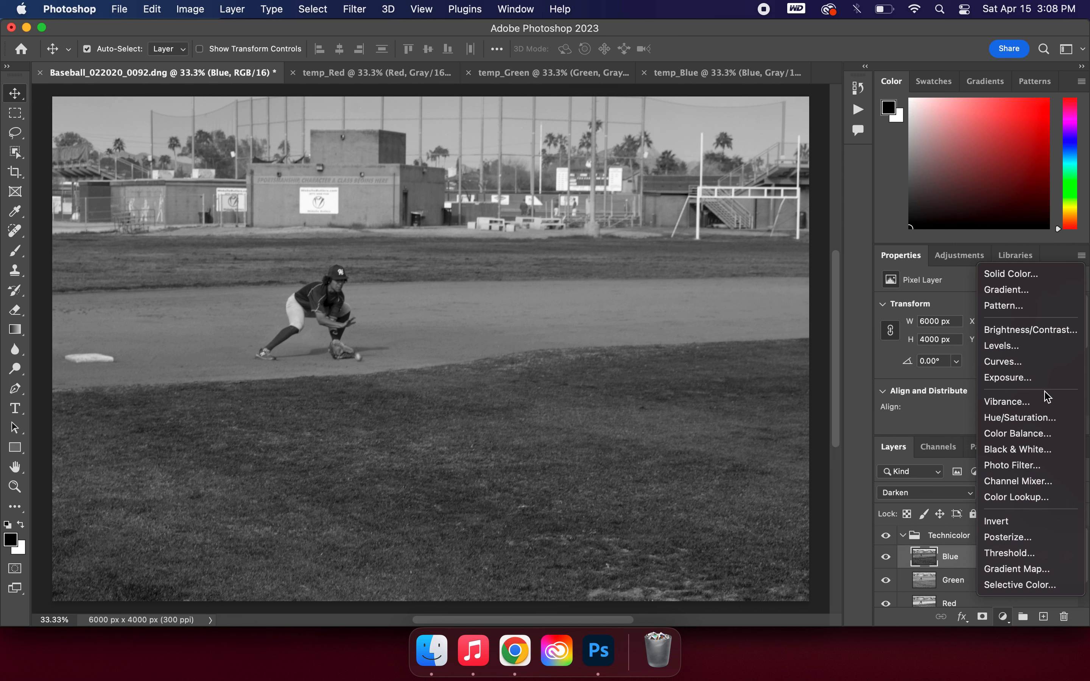
left_click(1035, 439)
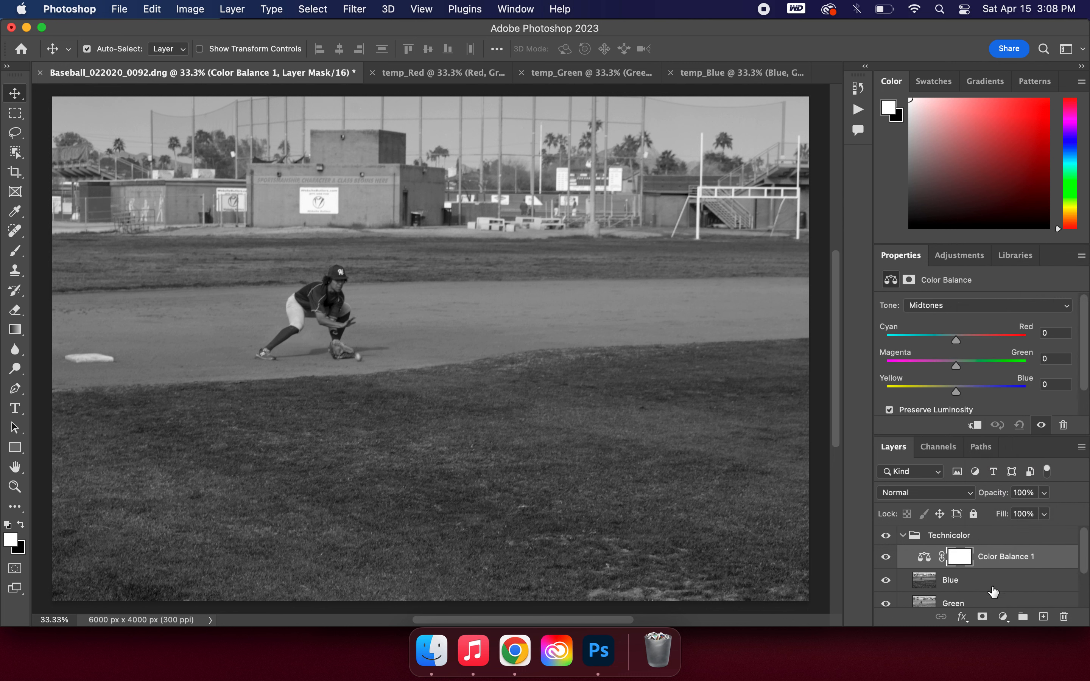
key("super+l")
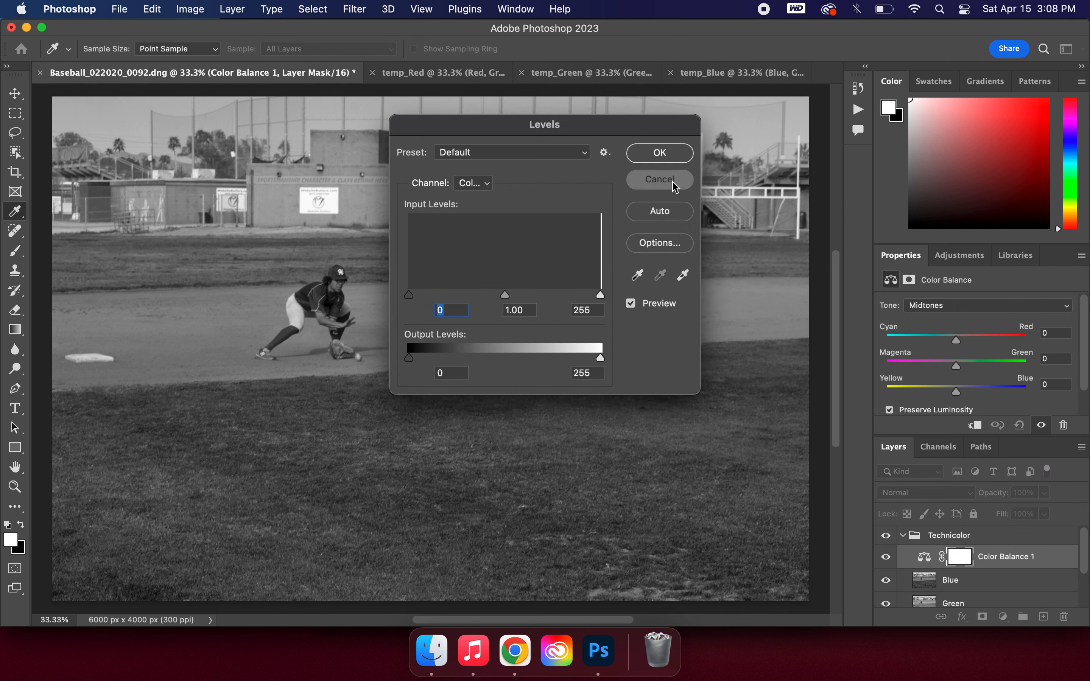
left_click(674, 185)
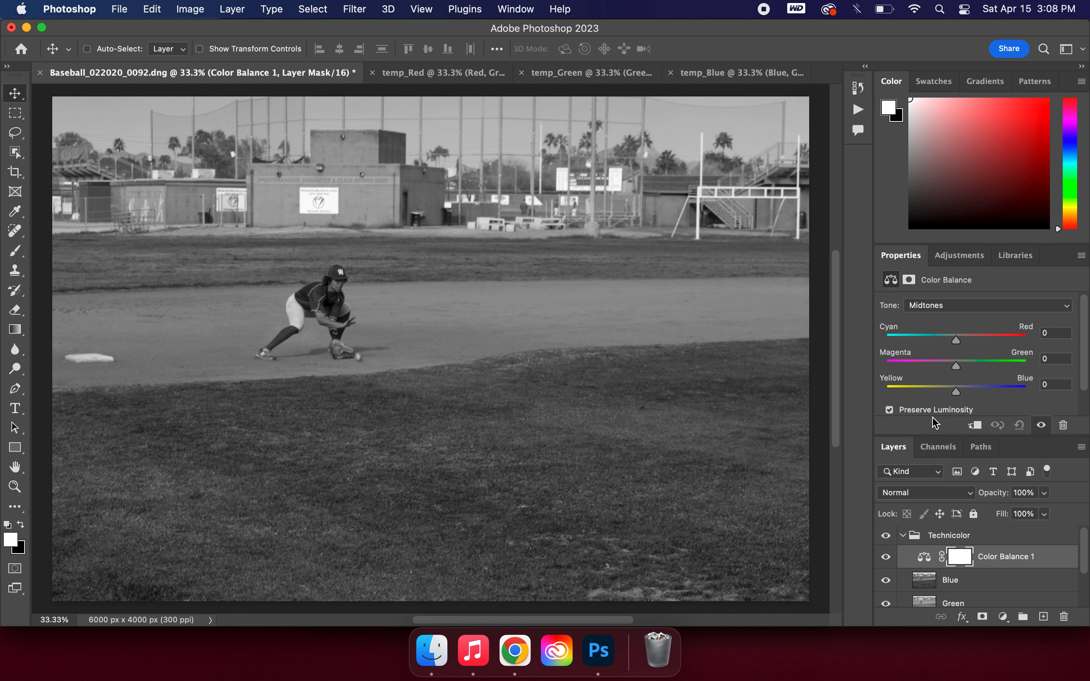
key("super+j")
key("super+z")
Clip the Color Balance adjustment layer to the Blue layer with a clipping mask
right_click(1048, 559)
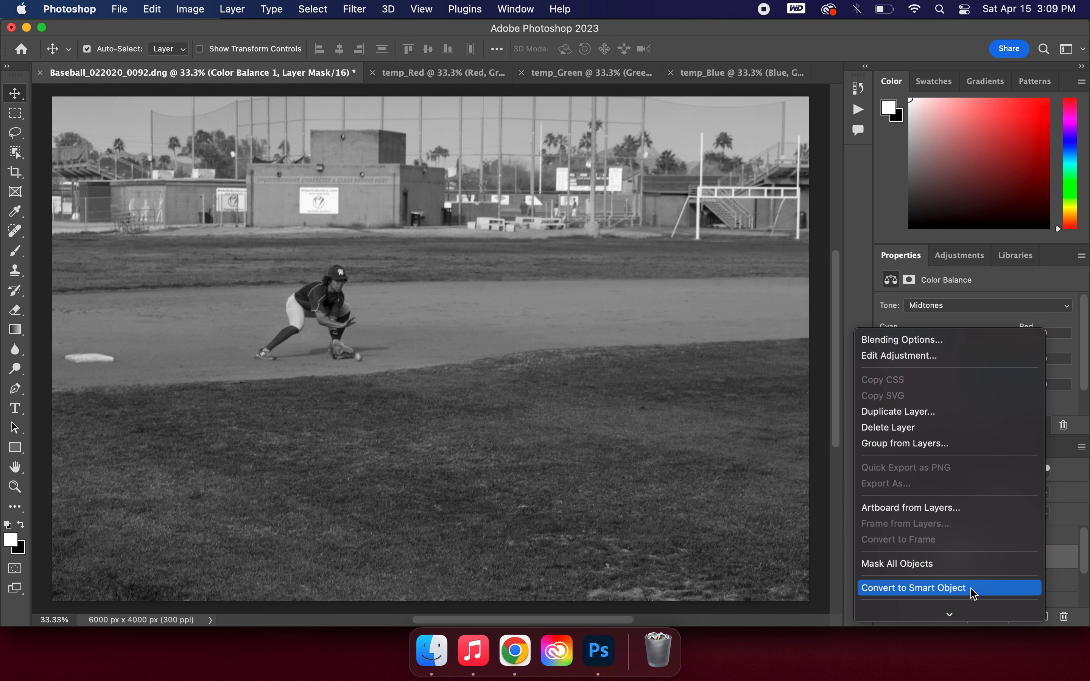
scroll(962, 524, "down", 3)
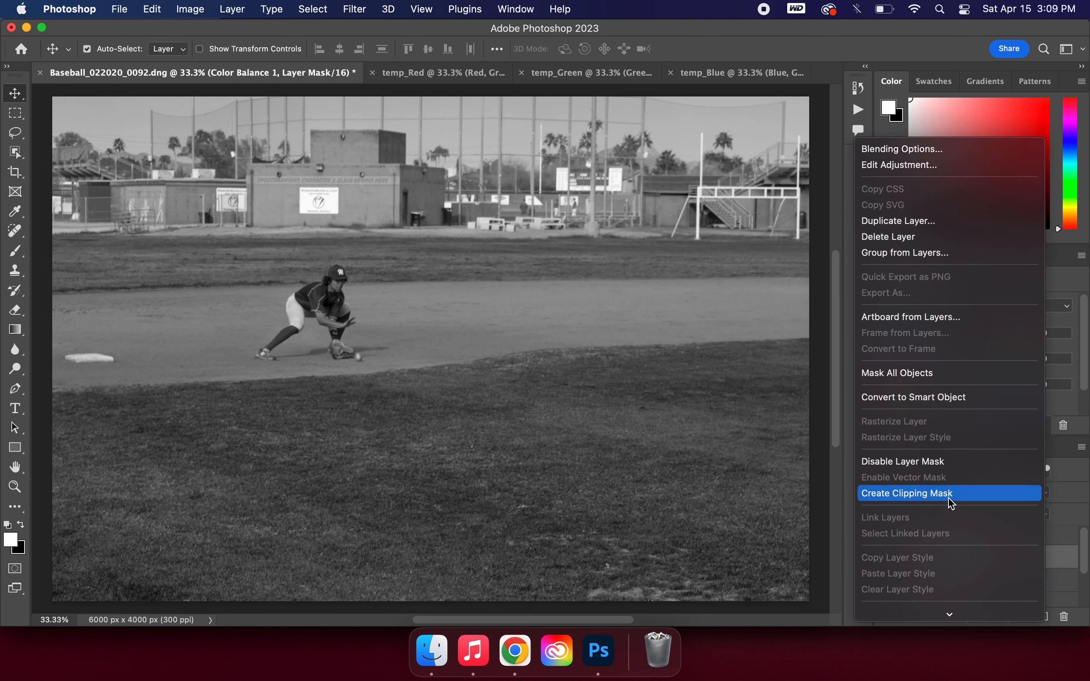
left_click(961, 495)
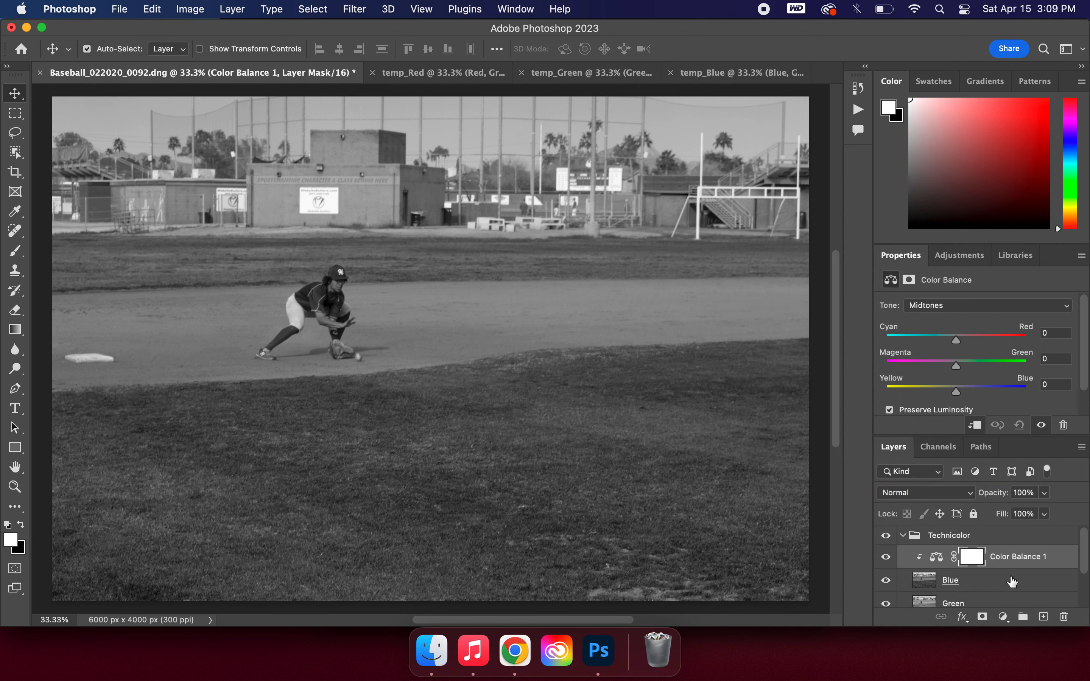
Set the Yellow–Blue midtones value of the Blue layer's Color Balance adjustment to -100
scroll(1019, 595, "down", 3)
scroll(1002, 579, "up", 3)
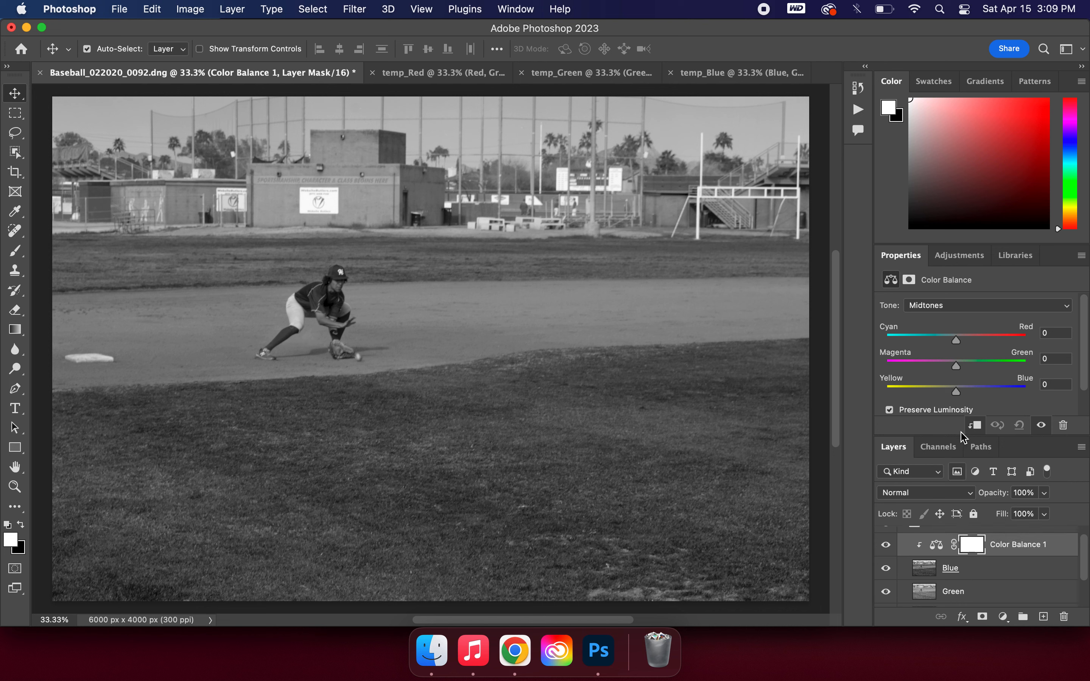
scroll(976, 357, "down", 2)
scroll(975, 357, "up", 2)
left_click_drag(955, 392, 841, 397)
Try to copy the mask of the Blue layer's Color Balance adjustment onto the Green layer, and undo the copy
left_click(1008, 571)
scroll(977, 548, "down", 3)
left_click(981, 555)
left_click(967, 577)
left_click(972, 557)
scroll(974, 559, "up", 2)
scroll(974, 558, "down", 1)
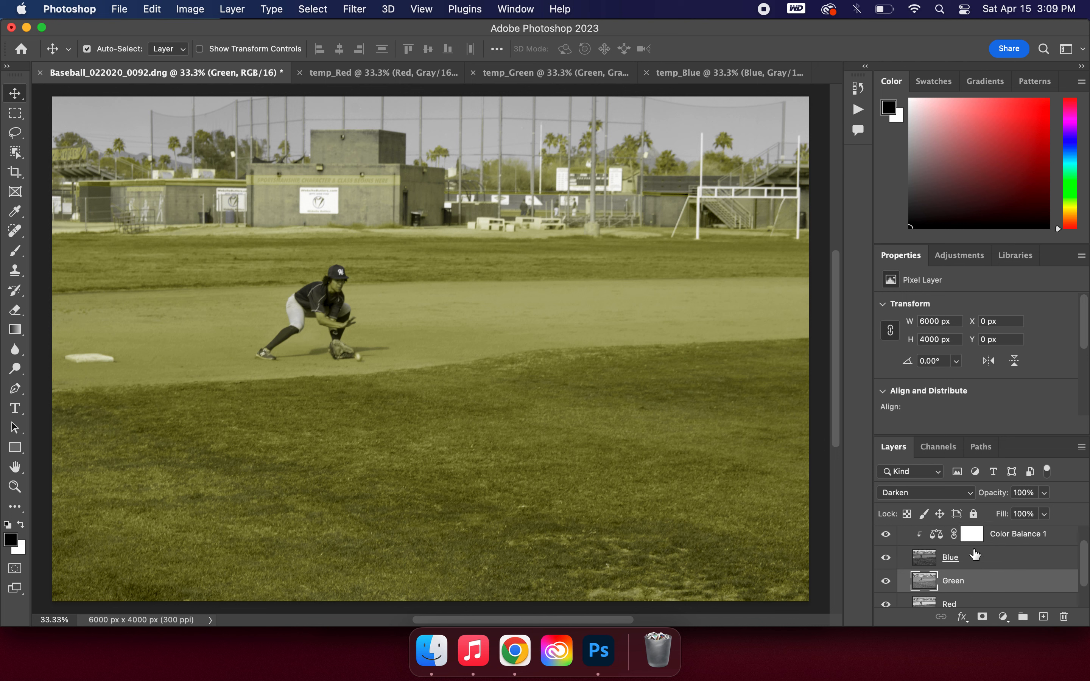
left_click(973, 539)
left_click_drag(974, 539, 973, 584)
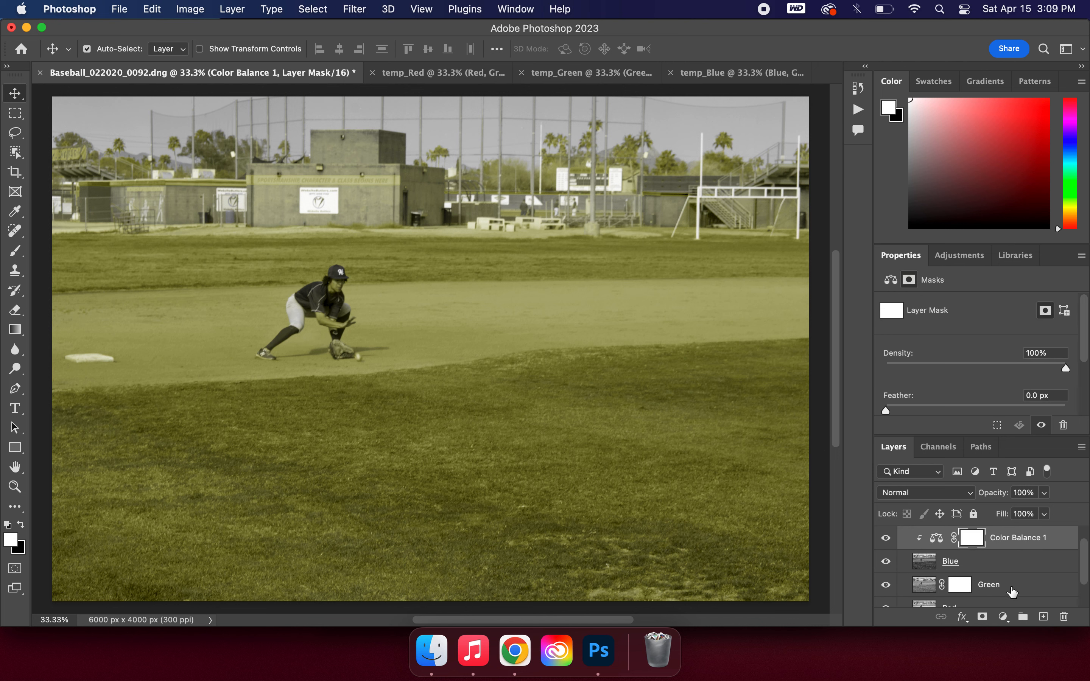
key("super+z")
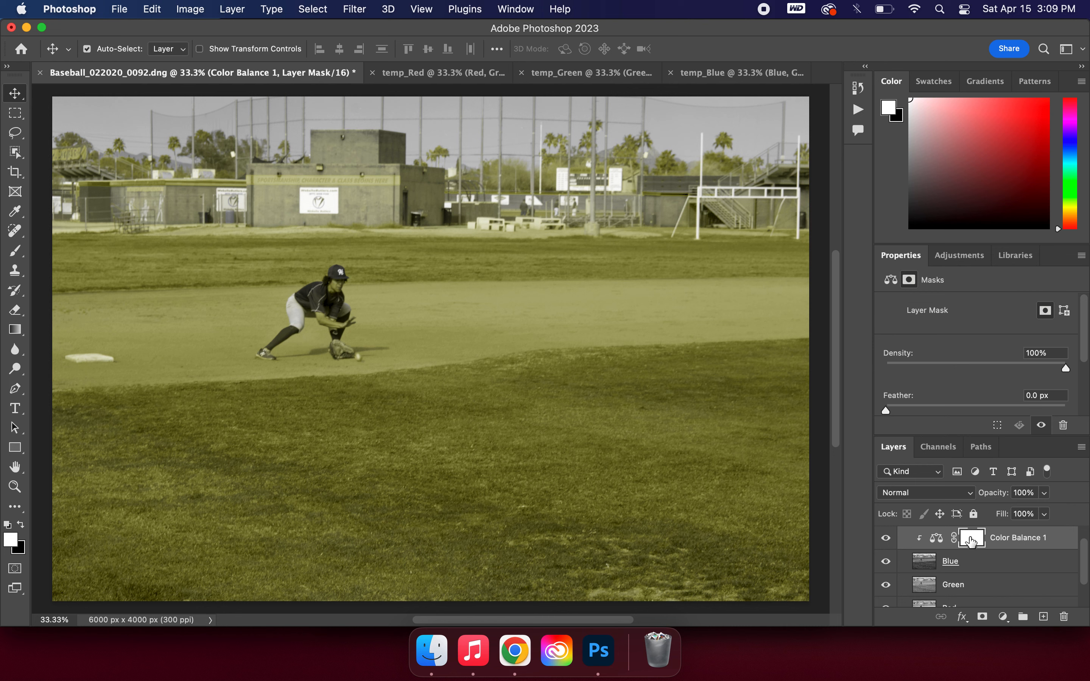
Add a Color Balance adjustment layer above the Green layer and clip it to Green
left_click(987, 585)
left_click(1002, 618)
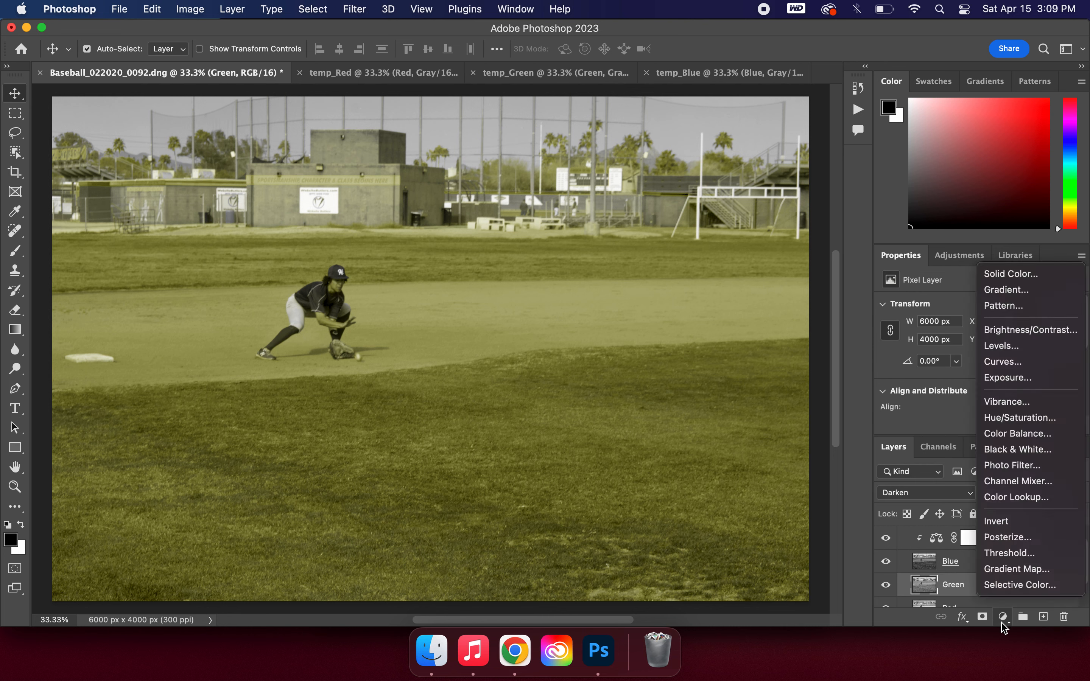
left_click(1048, 437)
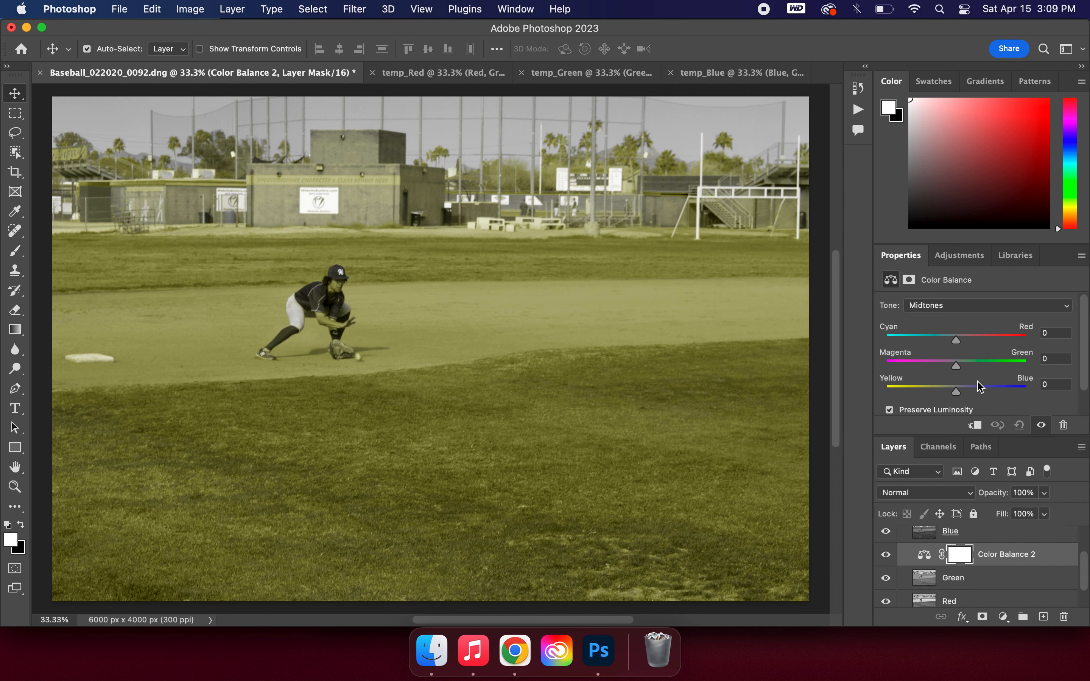
left_click_drag(955, 365, 959, 365)
right_click(1027, 556)
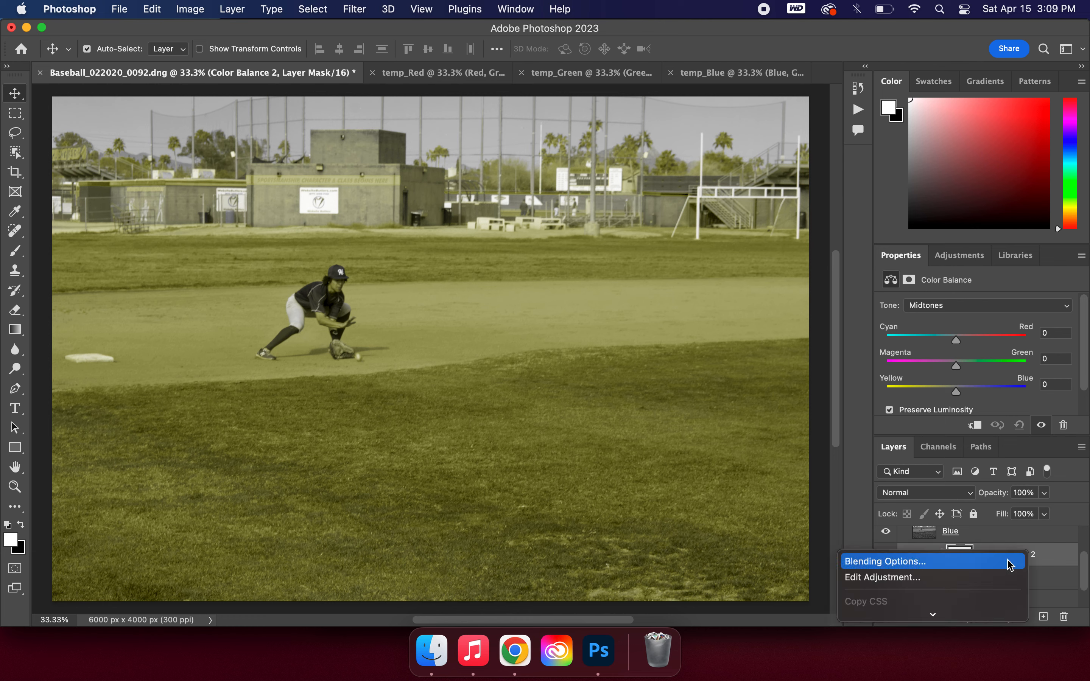
scroll(954, 509, "down", 5)
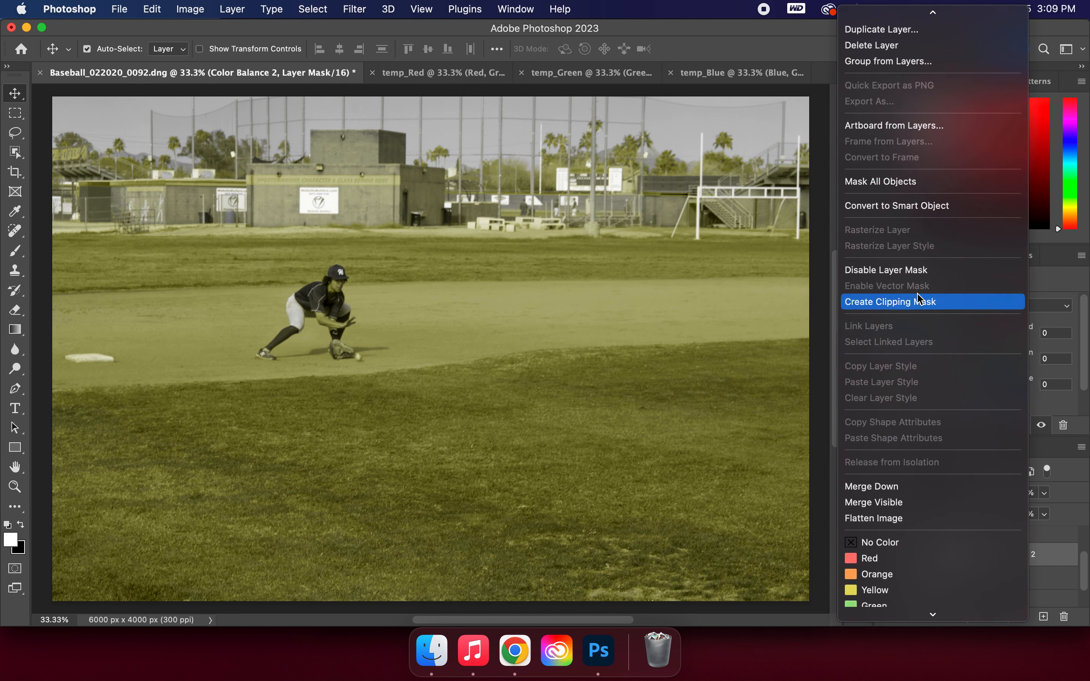
left_click(920, 308)
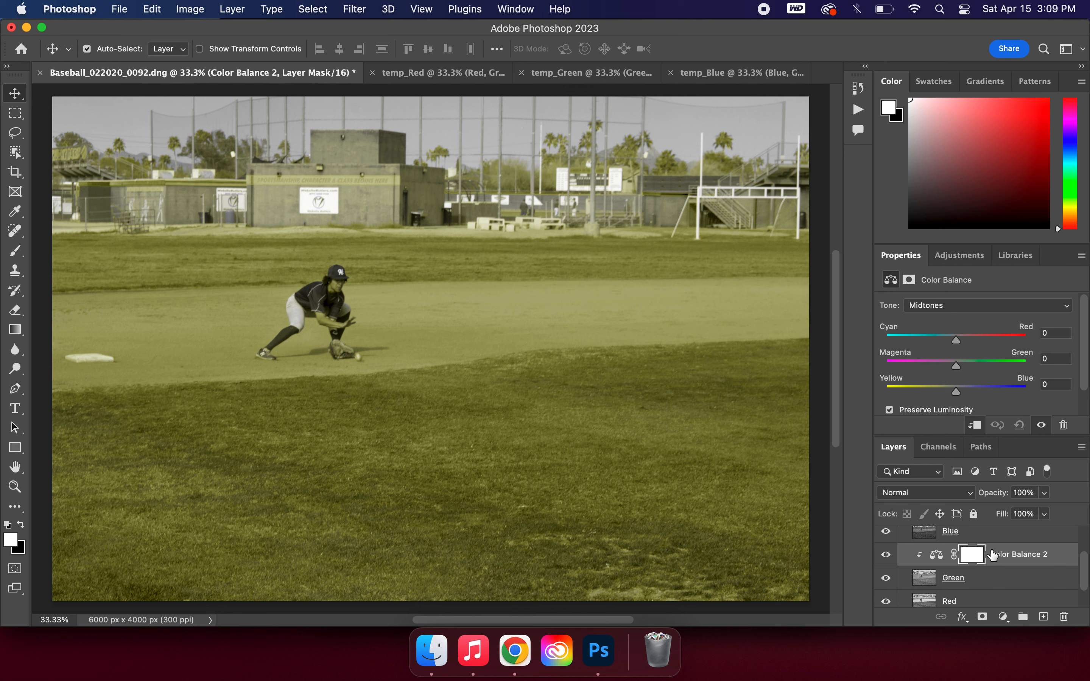
Set the Magenta–Green midtones value of the Green layer's Color Balance adjustment to -100
scroll(993, 555, "up", 2)
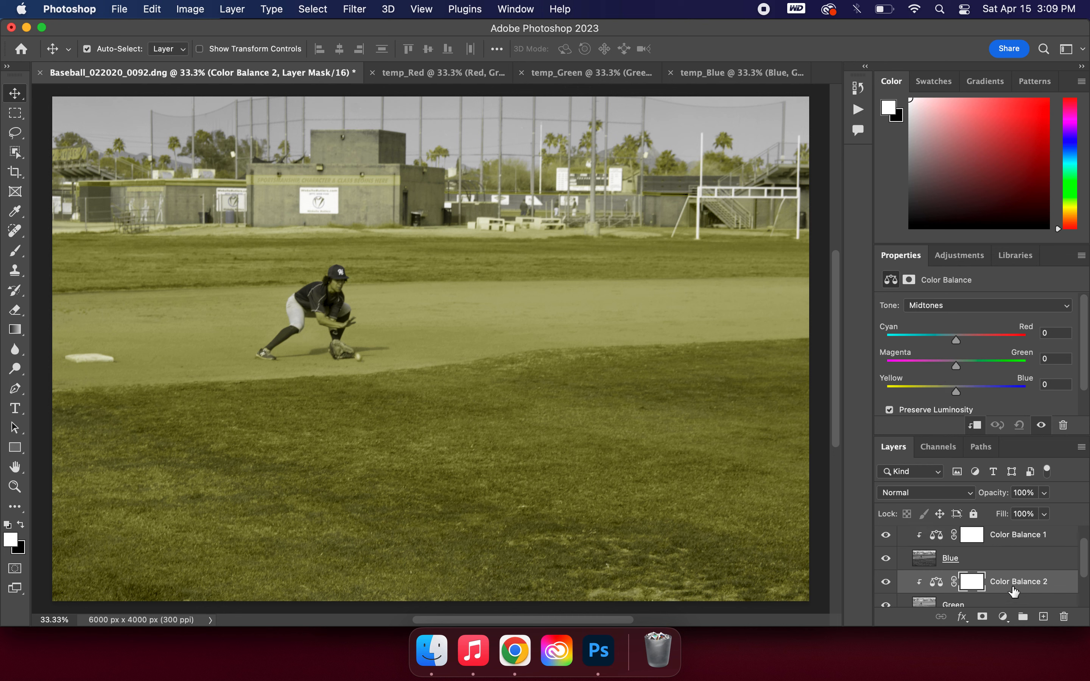
left_click(1010, 539)
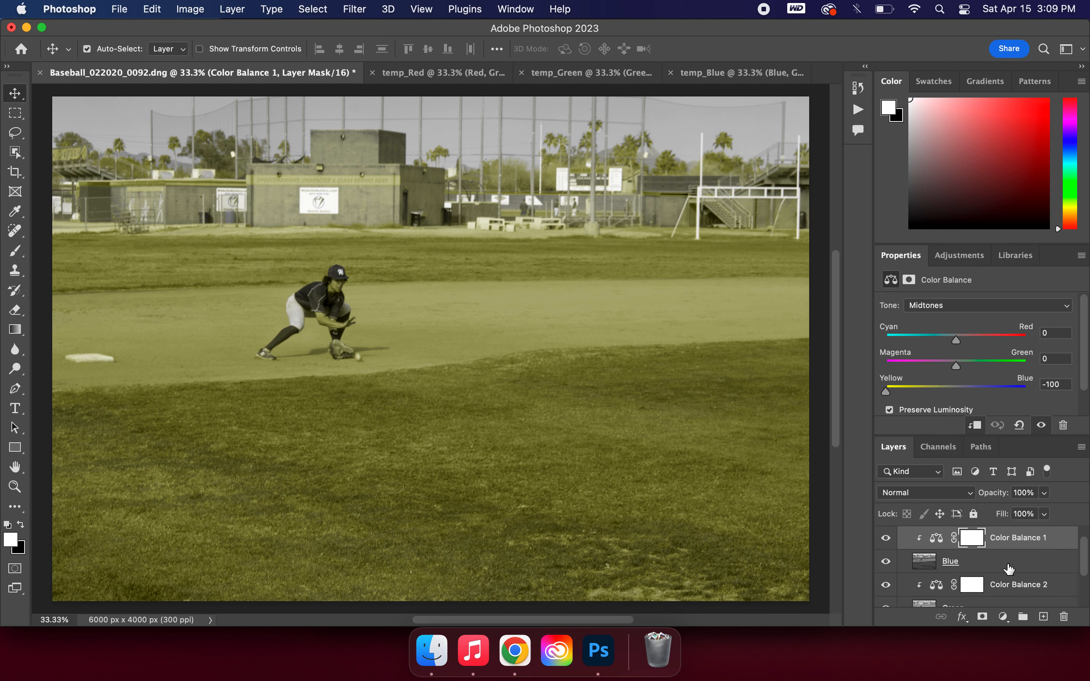
left_click(1009, 586)
scroll(984, 597, "down", 2)
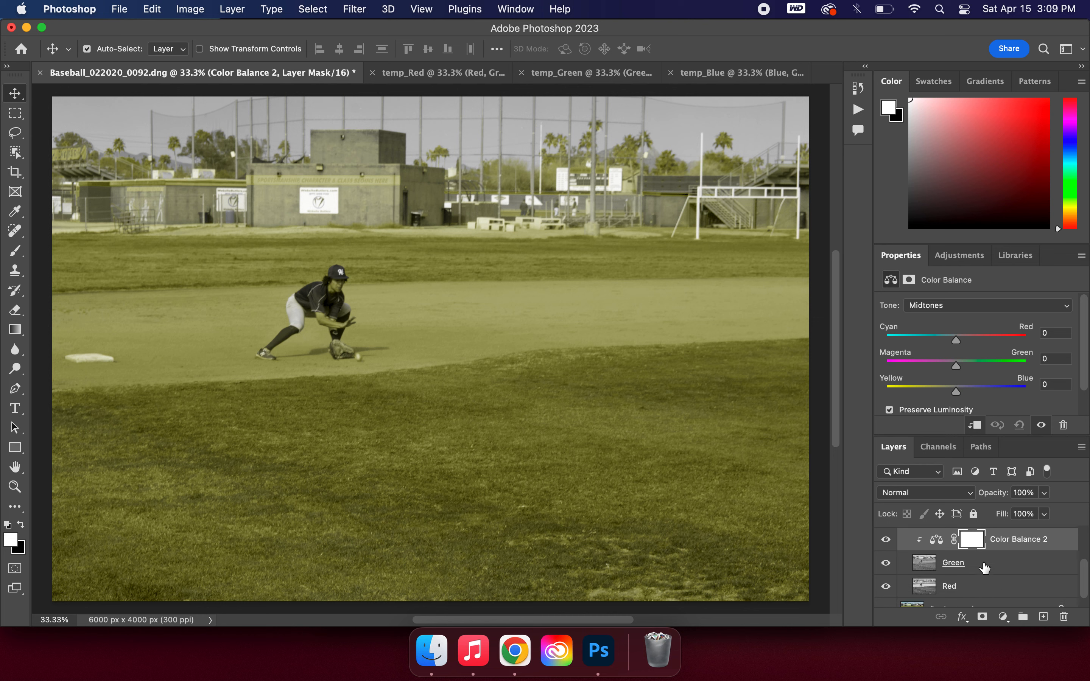
left_click(982, 563)
left_click(974, 541)
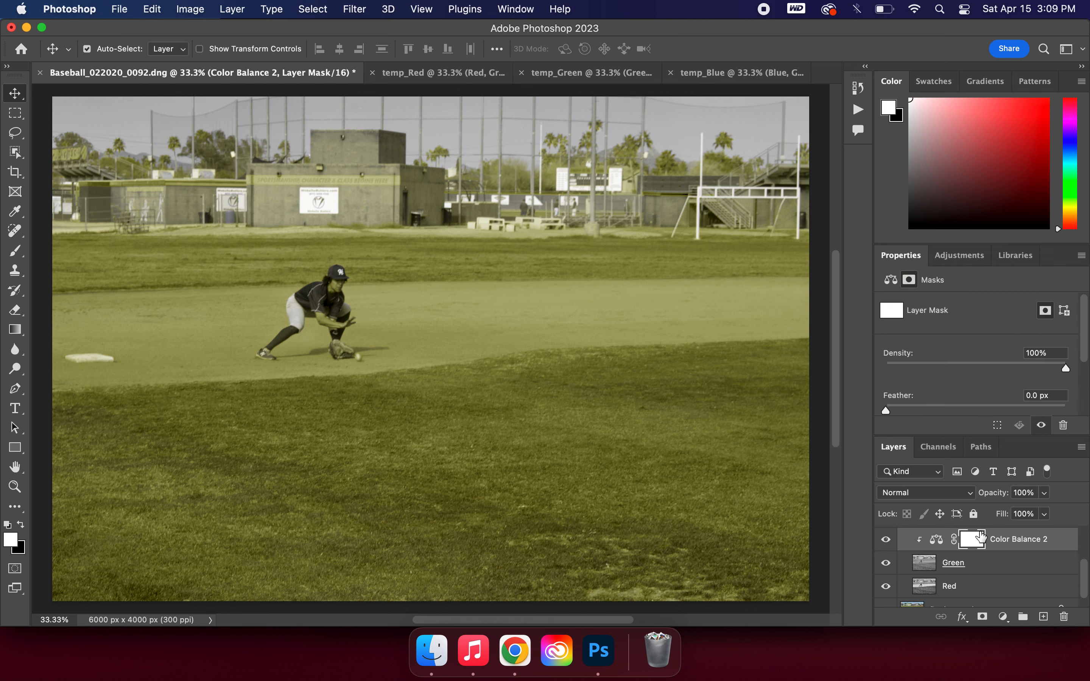
left_click(936, 540)
scroll(936, 545, "up", 1)
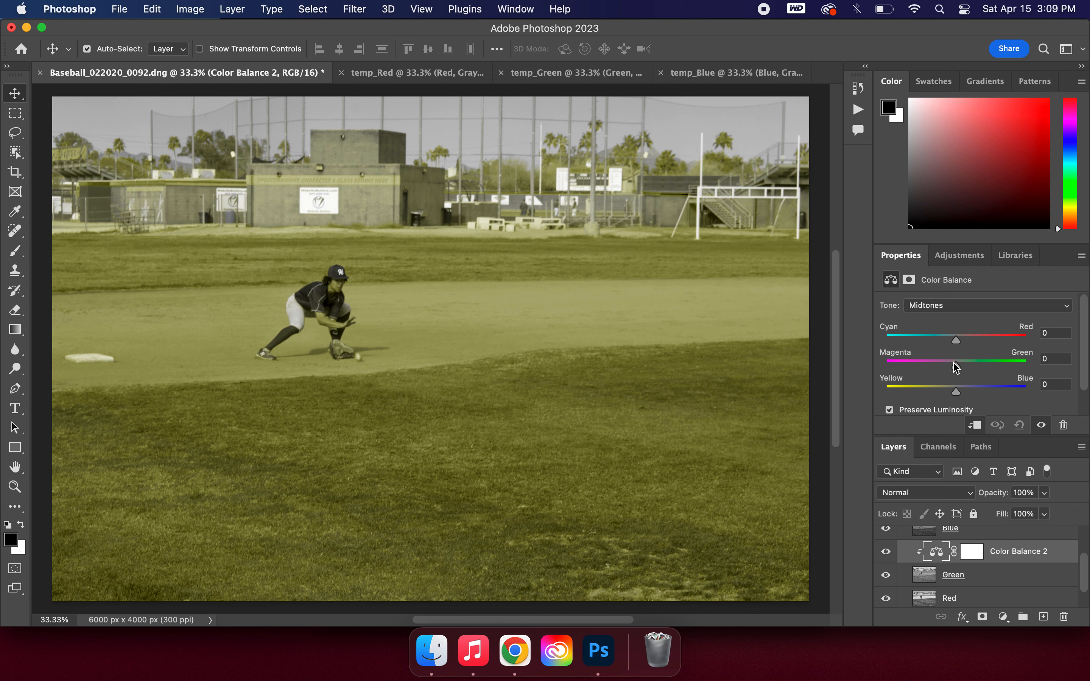
left_click_drag(952, 365, 853, 363)
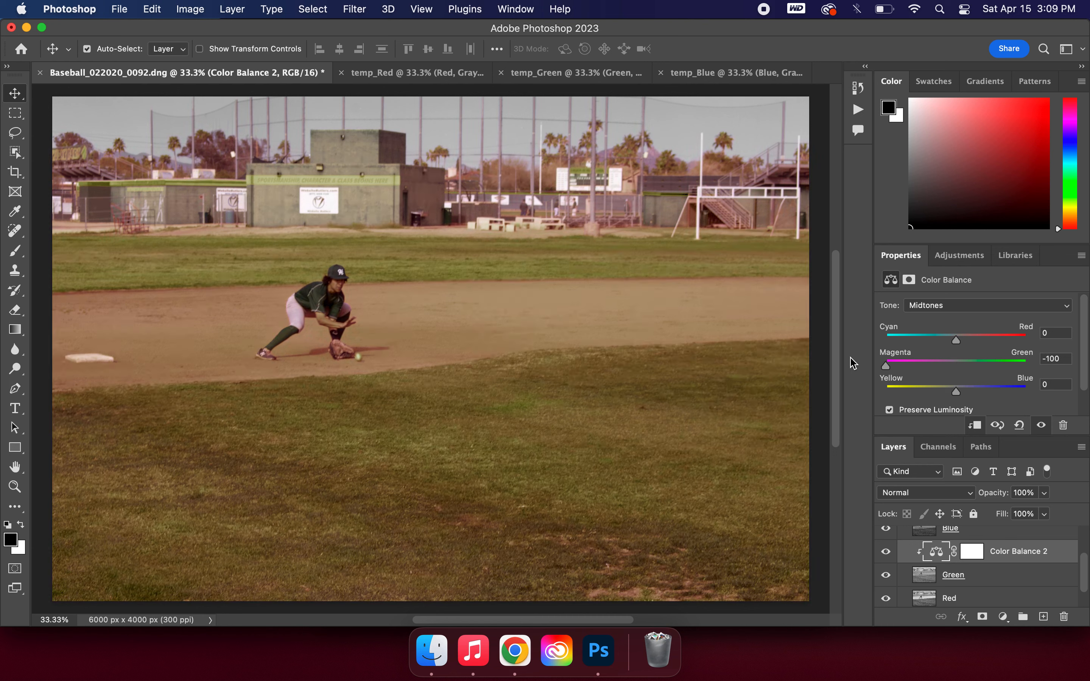
Add a Color Balance adjustment layer above the Red layer and clip it to Red
scroll(970, 570, "up", 2)
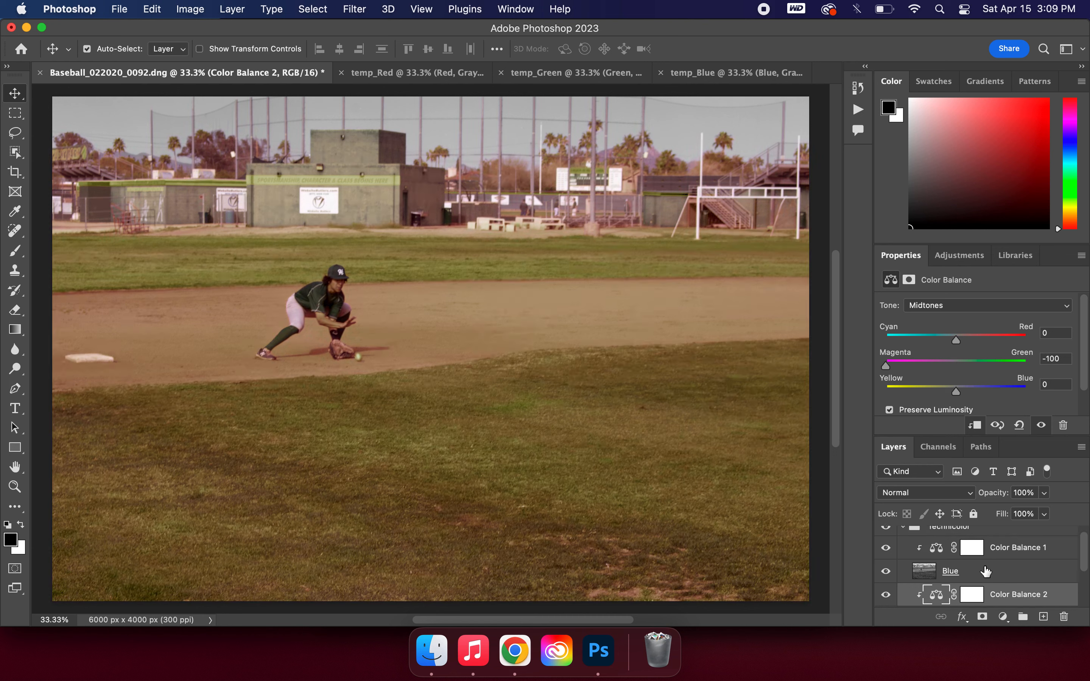
scroll(978, 385, "down", 1)
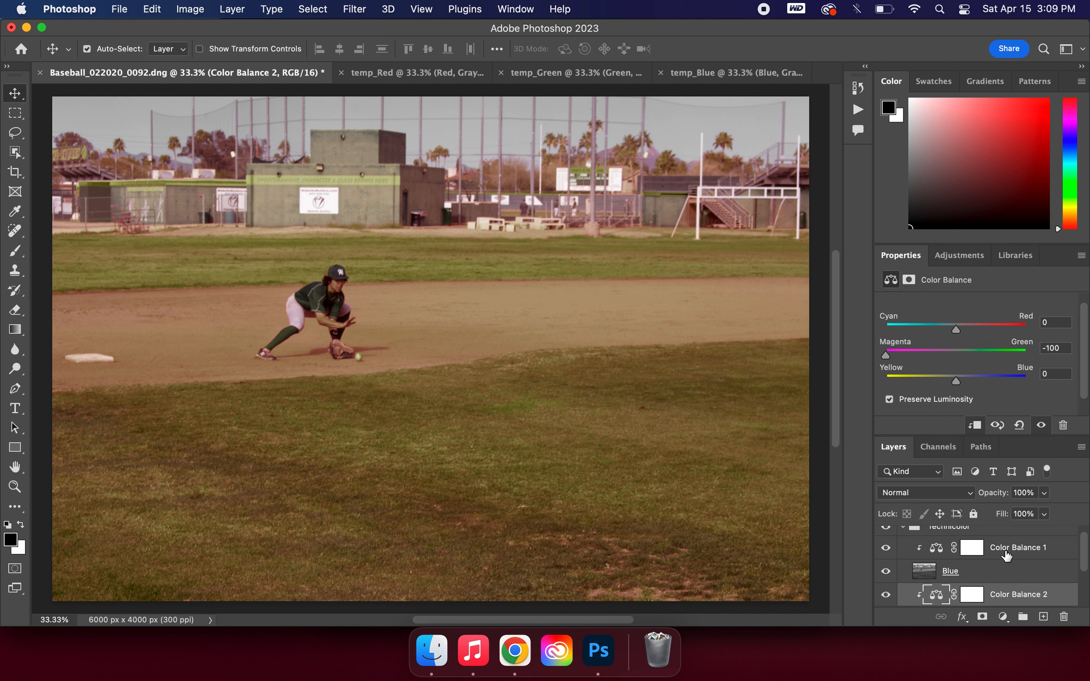
scroll(1007, 557, "down", 2)
scroll(1008, 557, "down", 1)
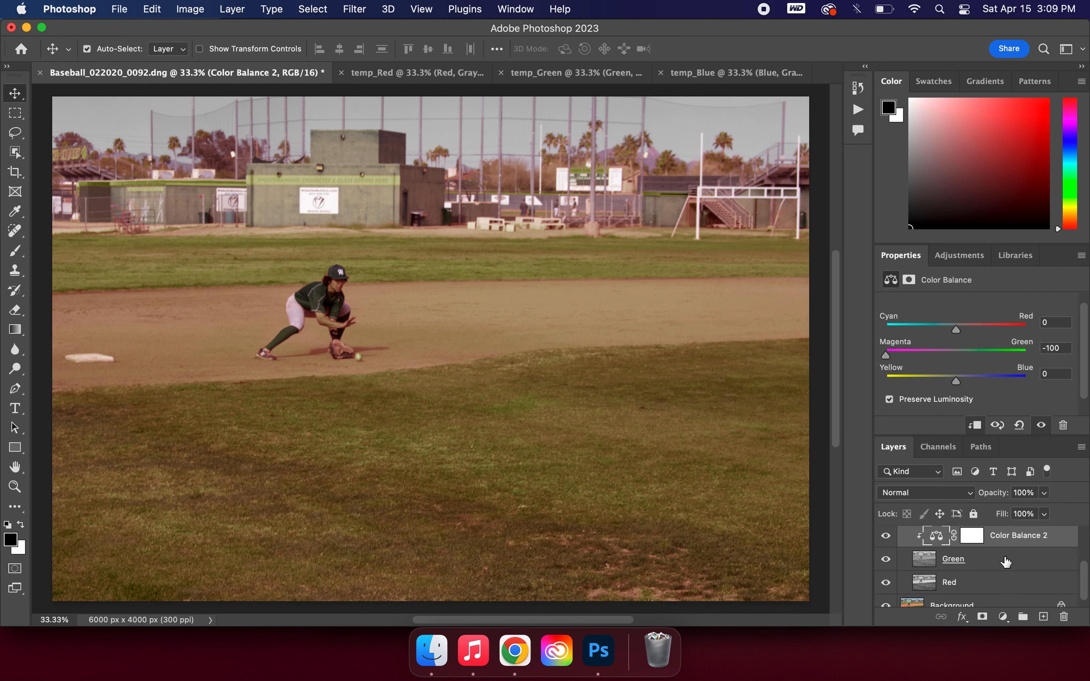
left_click(1009, 564)
left_click(1007, 585)
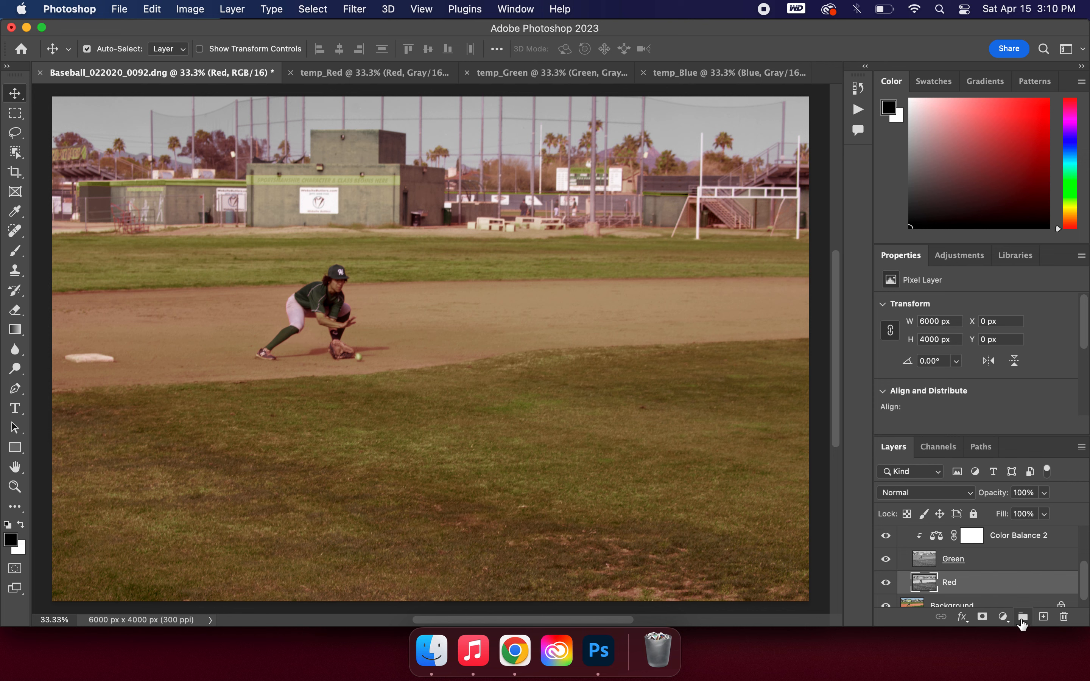
left_click(1004, 617)
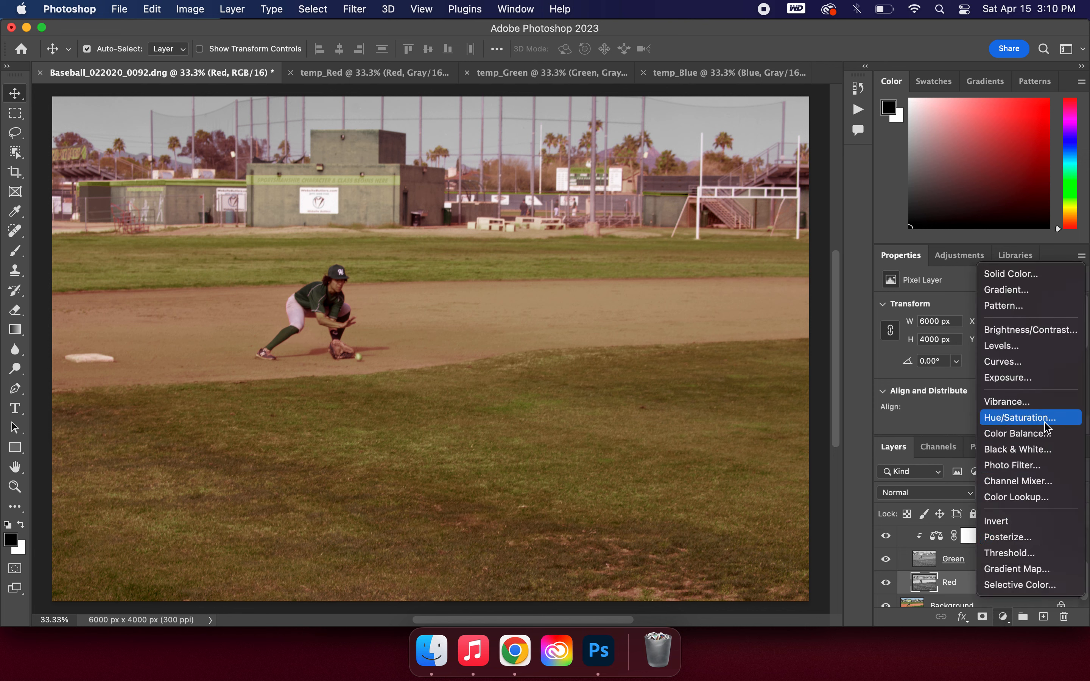
left_click(1044, 433)
right_click(1001, 589)
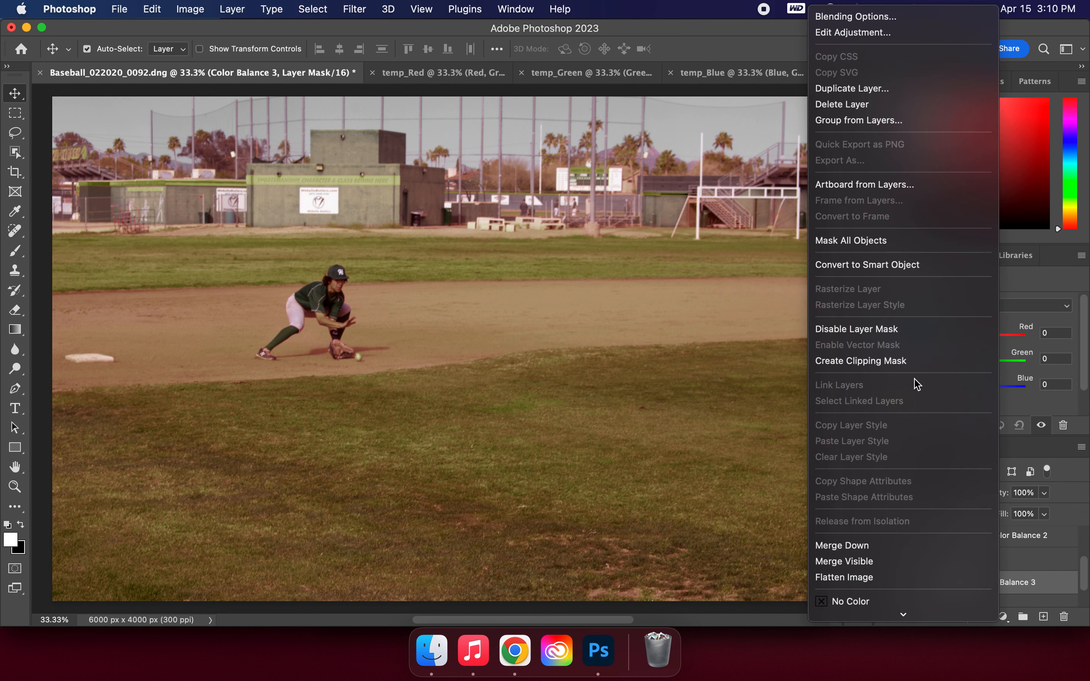
left_click(908, 361)
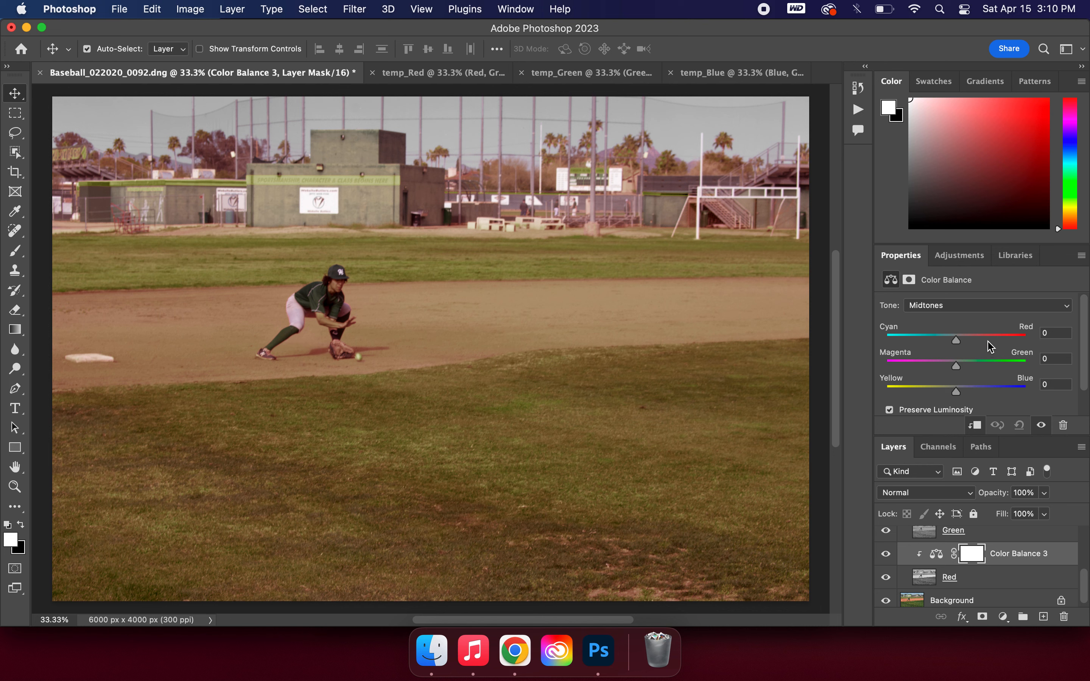
Set the Cyan–Red midtones value of the Red layer's Color Balance adjustment to -100
left_click_drag(955, 338, 815, 335)
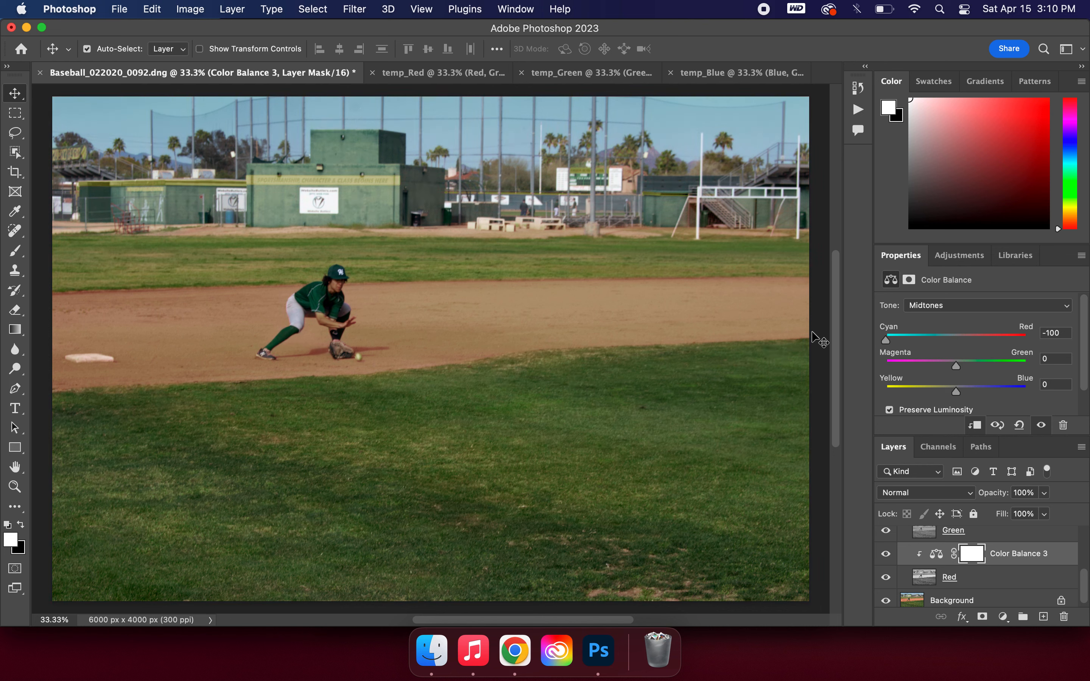
Collapse the Technicolor group and toggle its visibility to compare the effect with the original photo
scroll(914, 545, "up", 5)
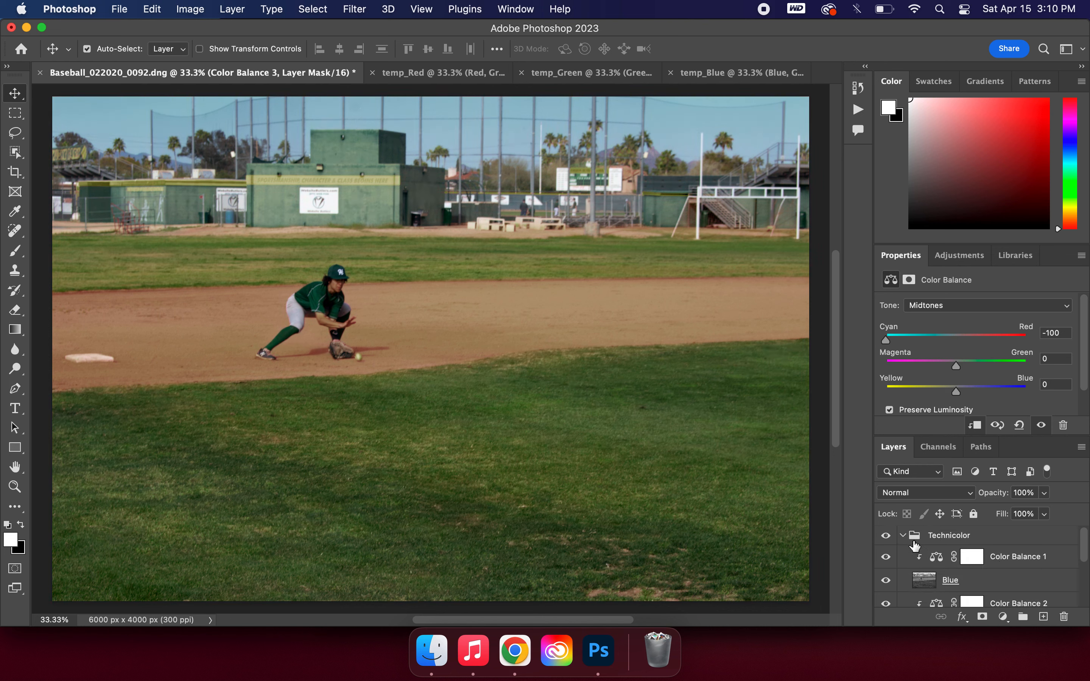
left_click(903, 536)
left_click(887, 538)
left_click(888, 537)
left_click(887, 538)
left_click(887, 537)
left_click(887, 536)
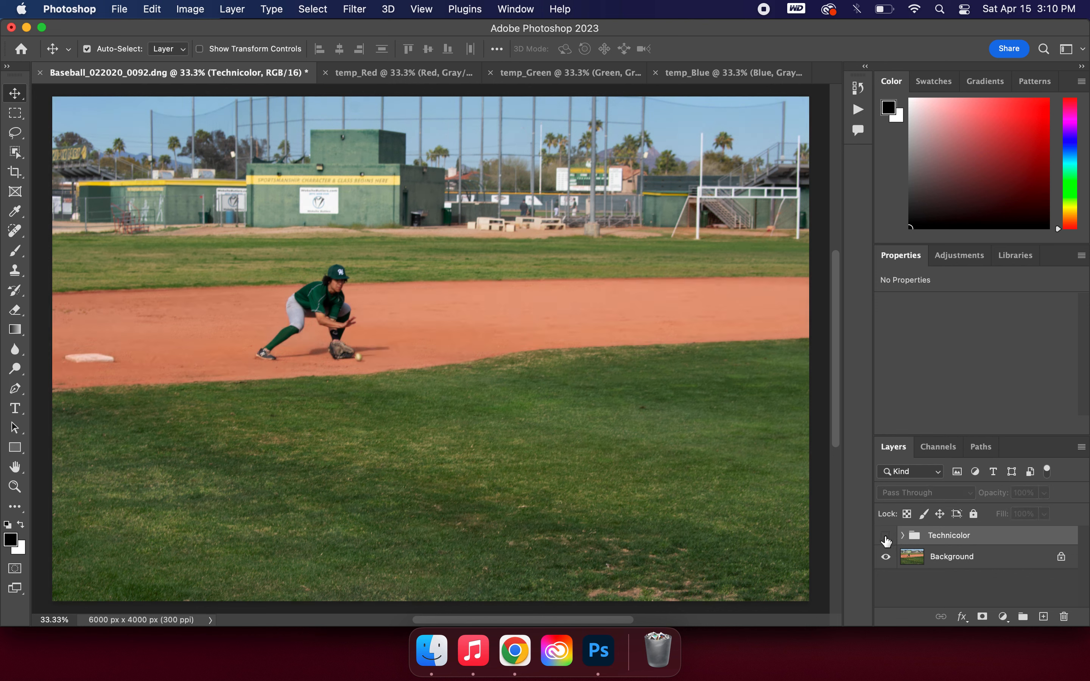
left_click(886, 537)
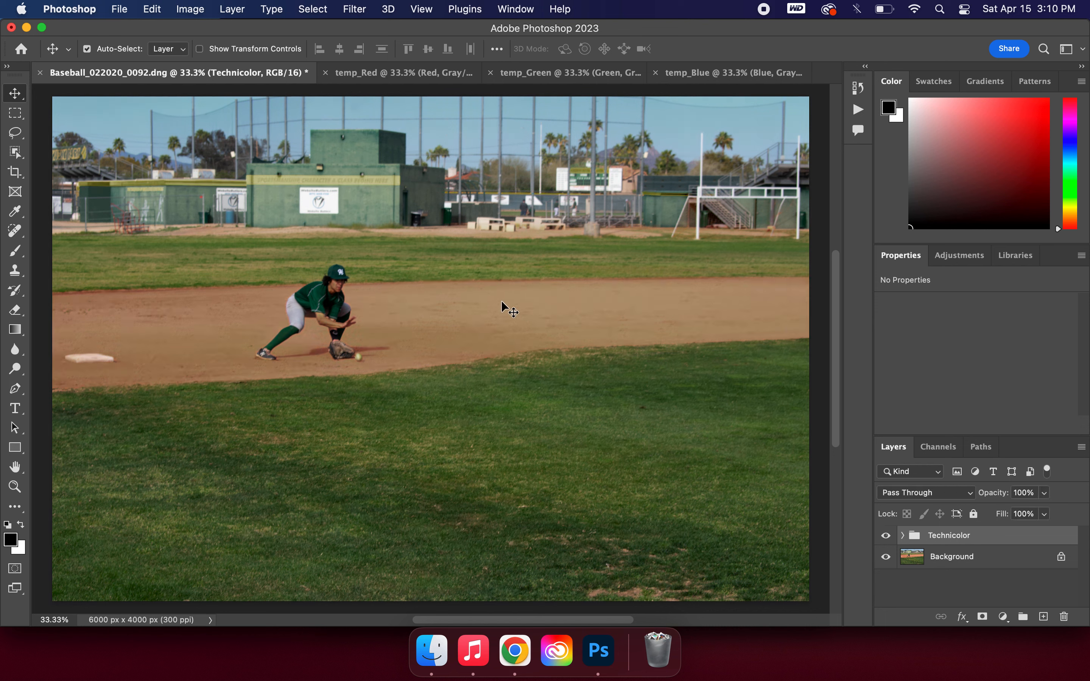
Set the Yellow–Blue shadows value of the Blue layer's Color Balance adjustment to -100
left_click(902, 536)
left_click(973, 561)
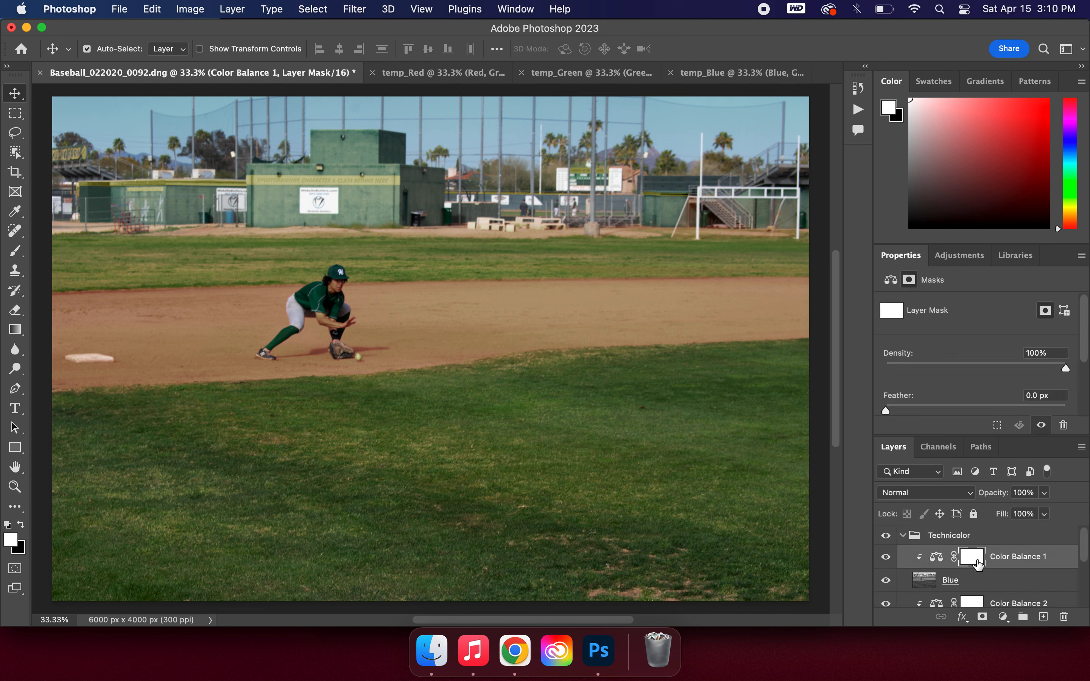
left_click(936, 558)
left_click(956, 307)
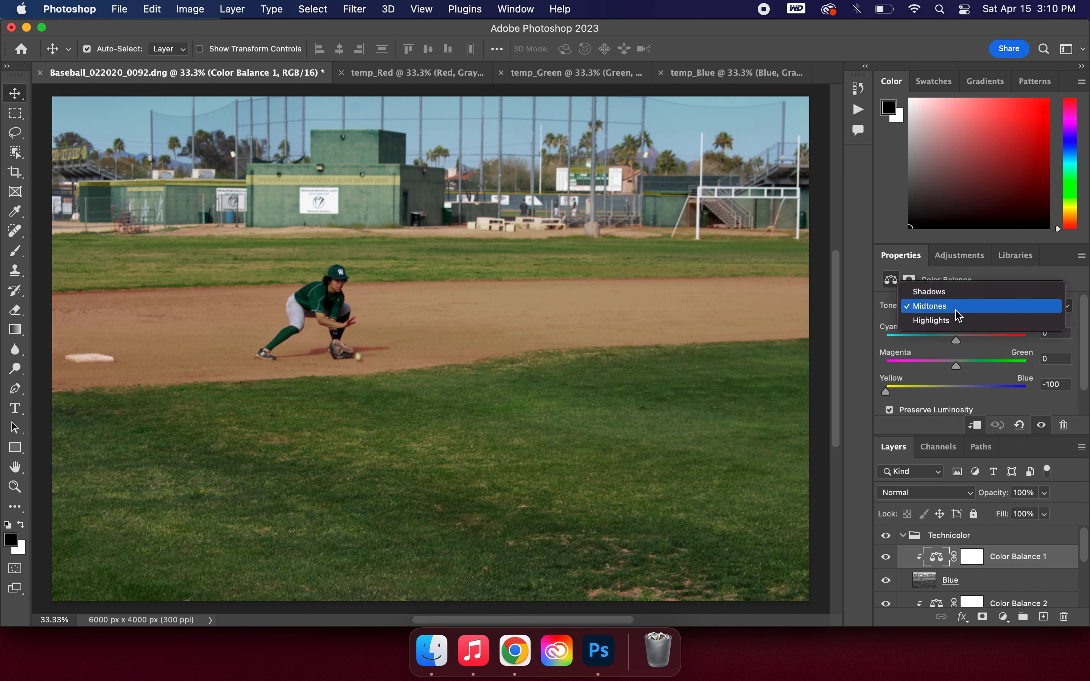
left_click(915, 293)
left_click_drag(954, 389, 842, 388)
Review the tone settings of the Color Balance adjustments on the Green and Blue layers
scroll(1007, 566, "down", 2)
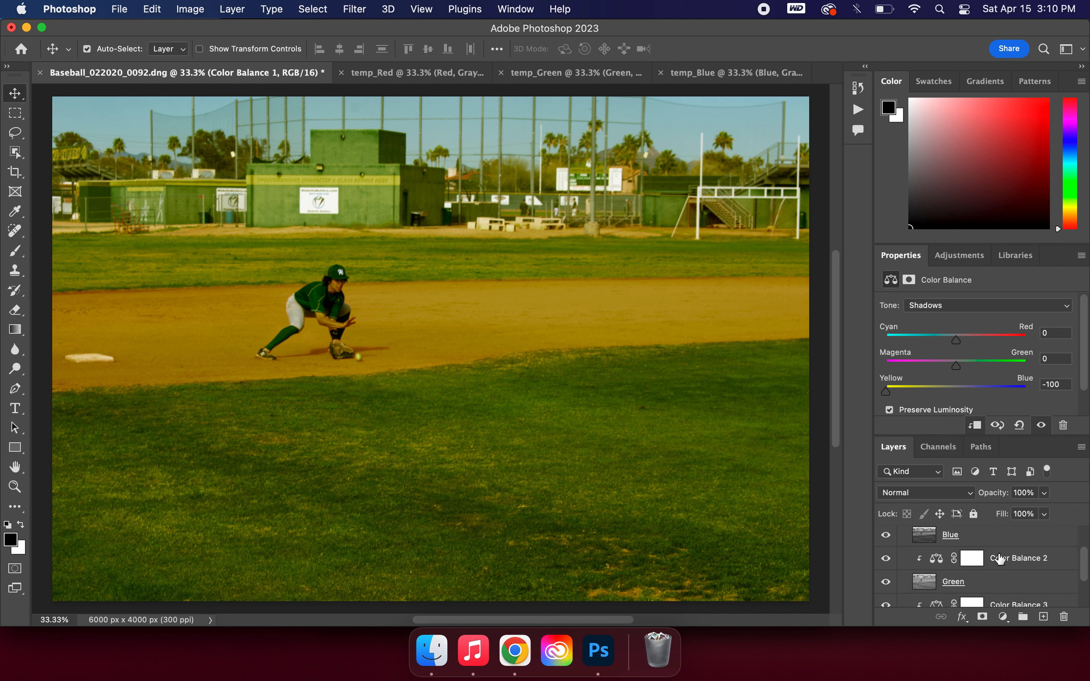
left_click(997, 556)
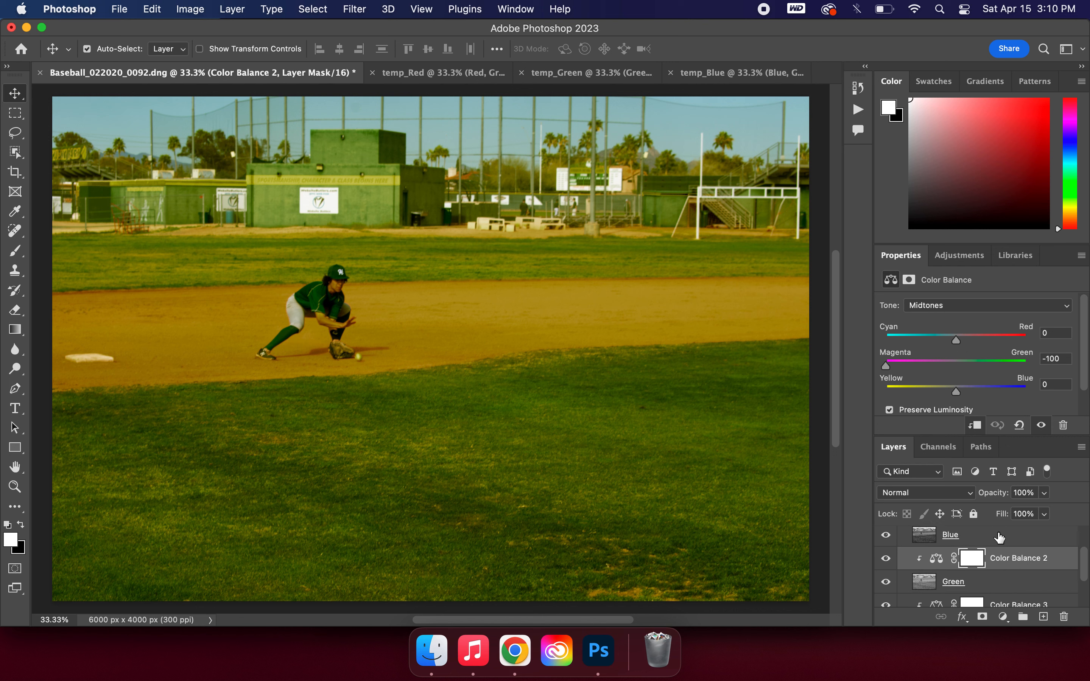
scroll(999, 537, "up", 1)
left_click(1001, 543)
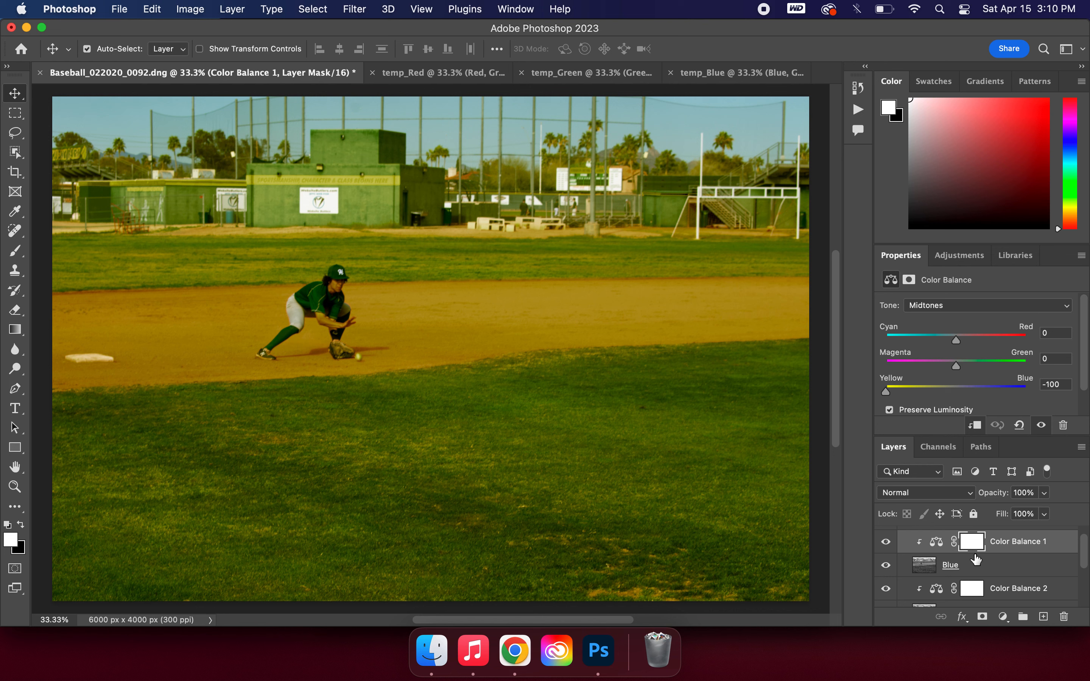
left_click(977, 590)
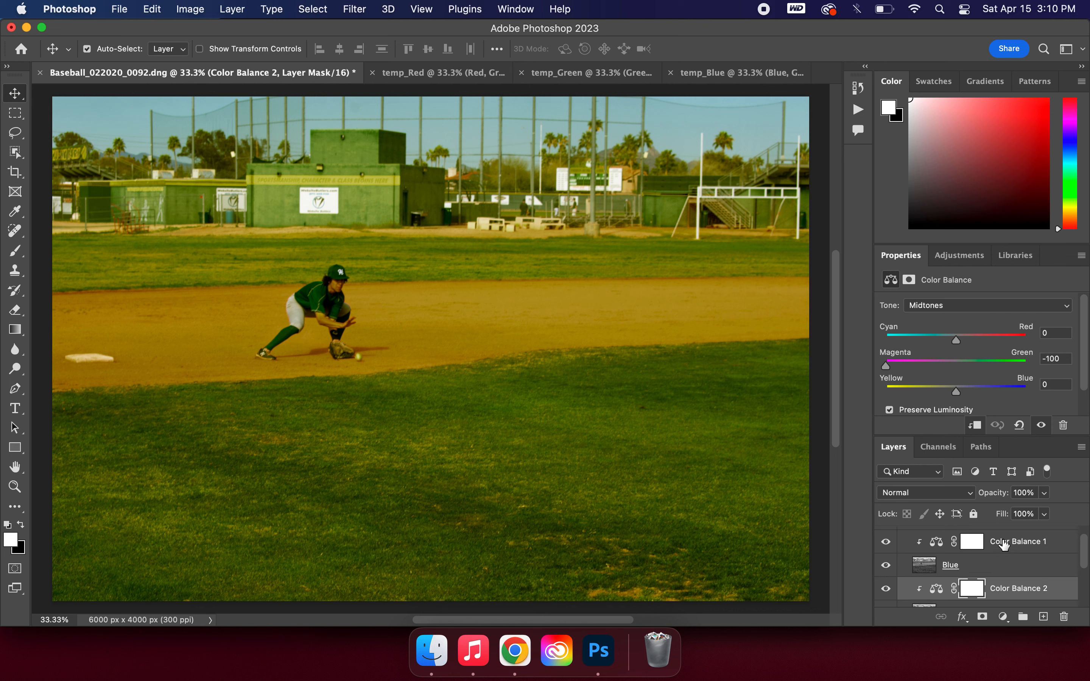
left_click(1004, 543)
left_click(963, 308)
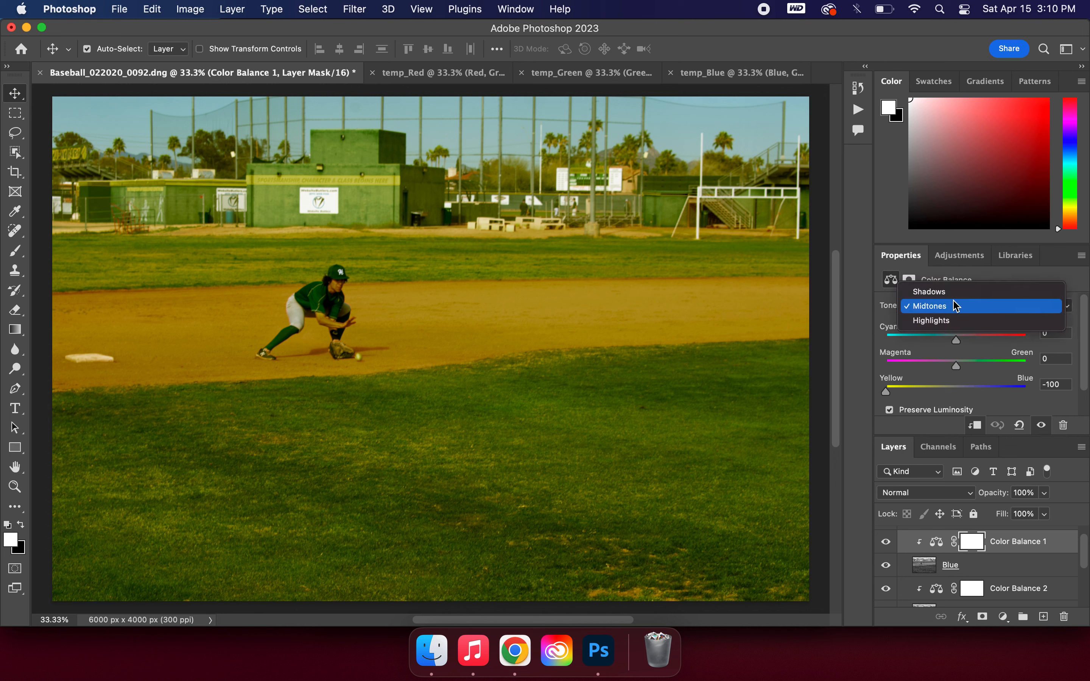
left_click(951, 306)
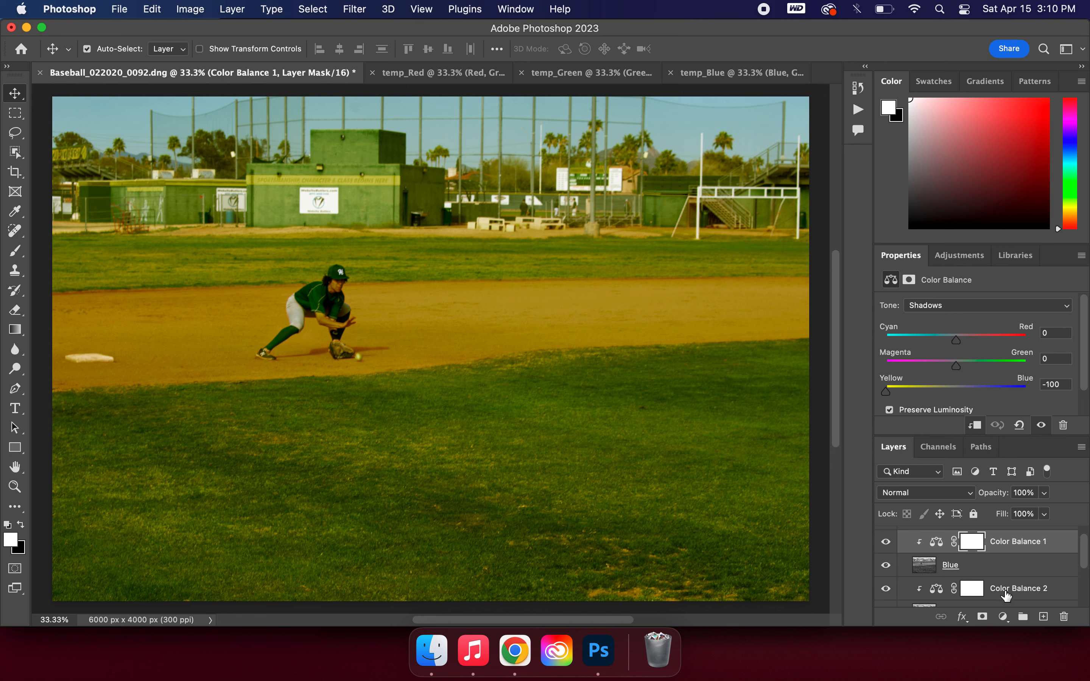
Set the Yellow–Blue shadows value of the Green layer's Color Balance adjustment to -100
left_click(1004, 594)
left_click(971, 305)
left_click(956, 288)
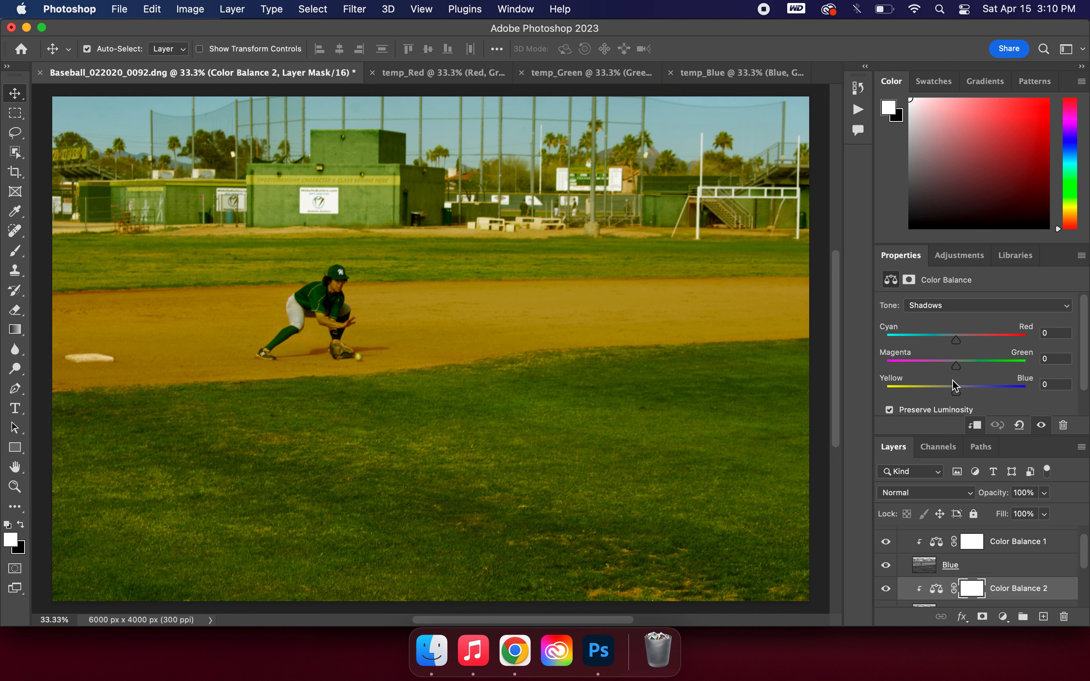
left_click_drag(956, 393, 846, 395)
Set the Cyan–Red shadows value of the Red layer's Color Balance adjustment to -100
scroll(982, 615, "down", 2)
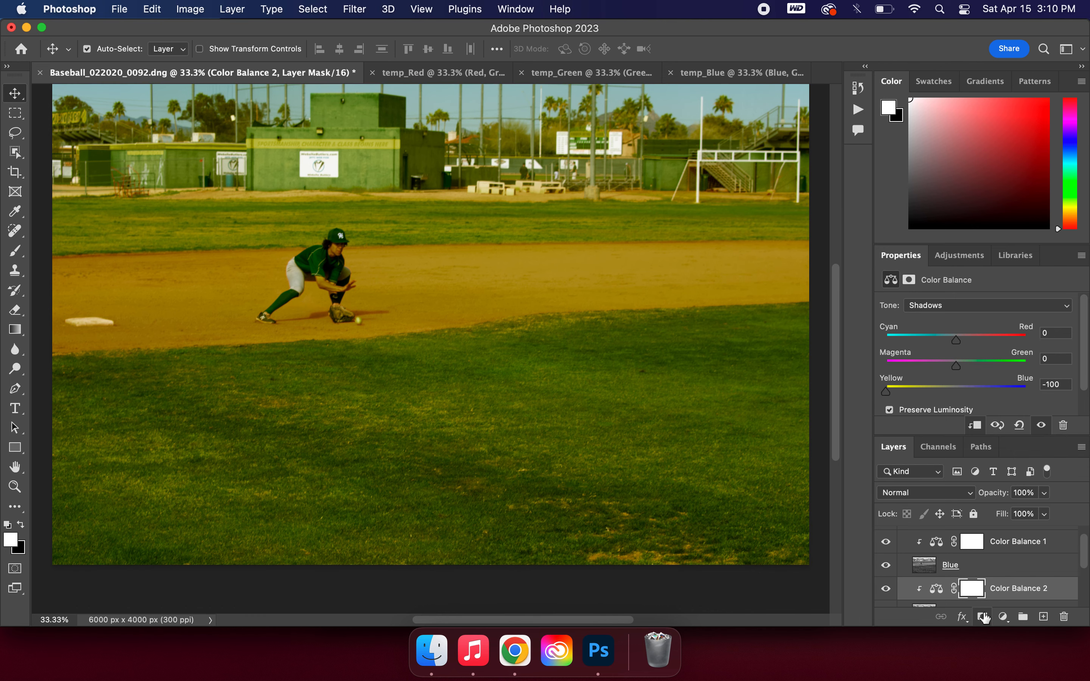
scroll(995, 557, "down", 2)
left_click(1019, 595)
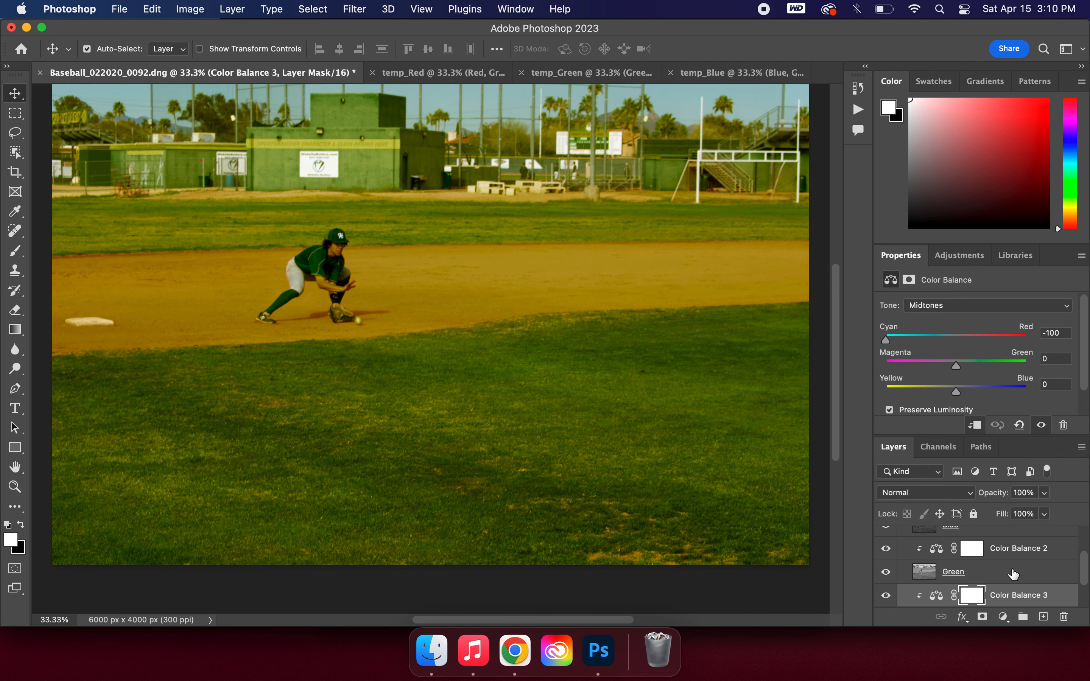
left_click(953, 306)
left_click(951, 291)
left_click_drag(955, 341, 843, 336)
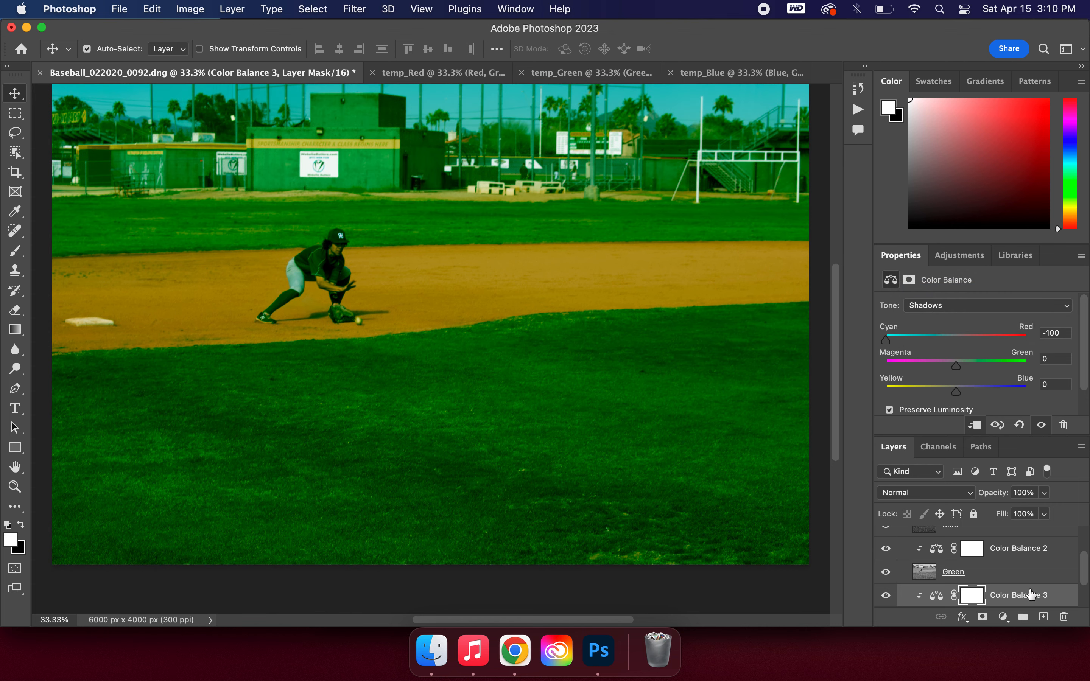
Set the Yellow–Blue highlights value of the Blue layer's Color Balance adjustment to -100
scroll(1029, 592, "up", 2)
left_click(1026, 566)
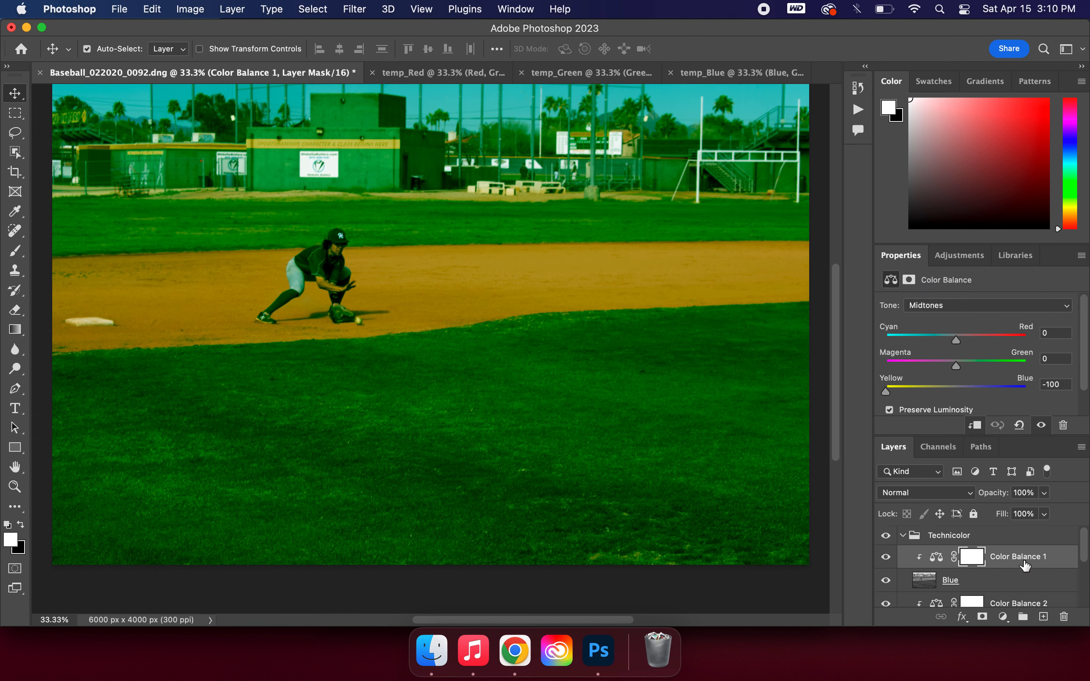
left_click(978, 310)
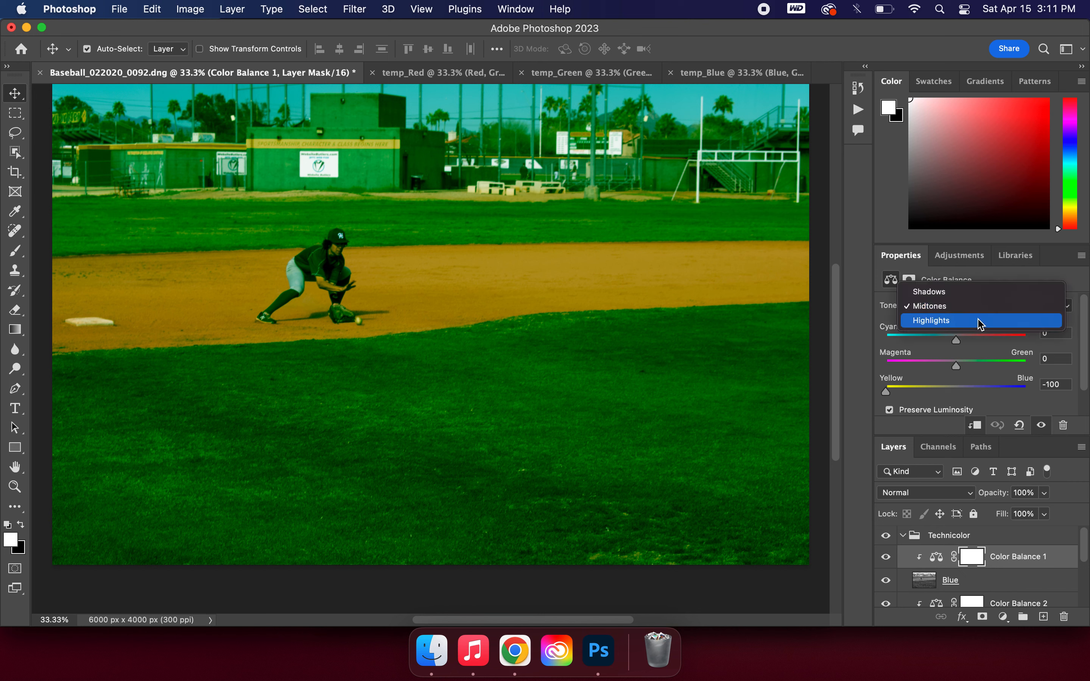
left_click(957, 293)
left_click(951, 311)
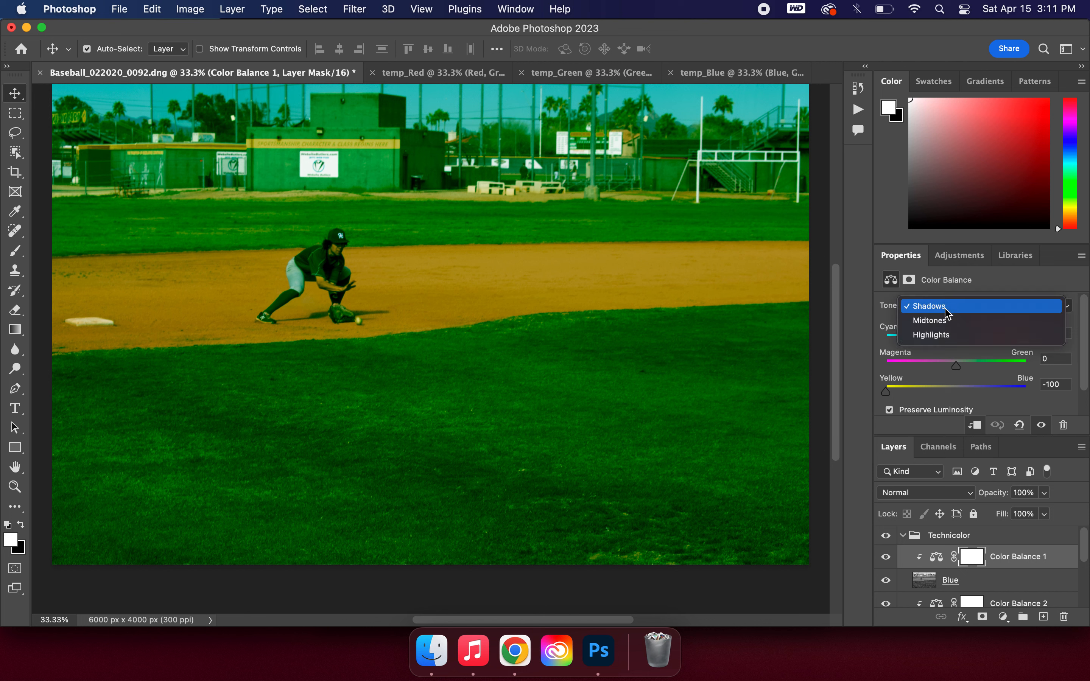
left_click(949, 335)
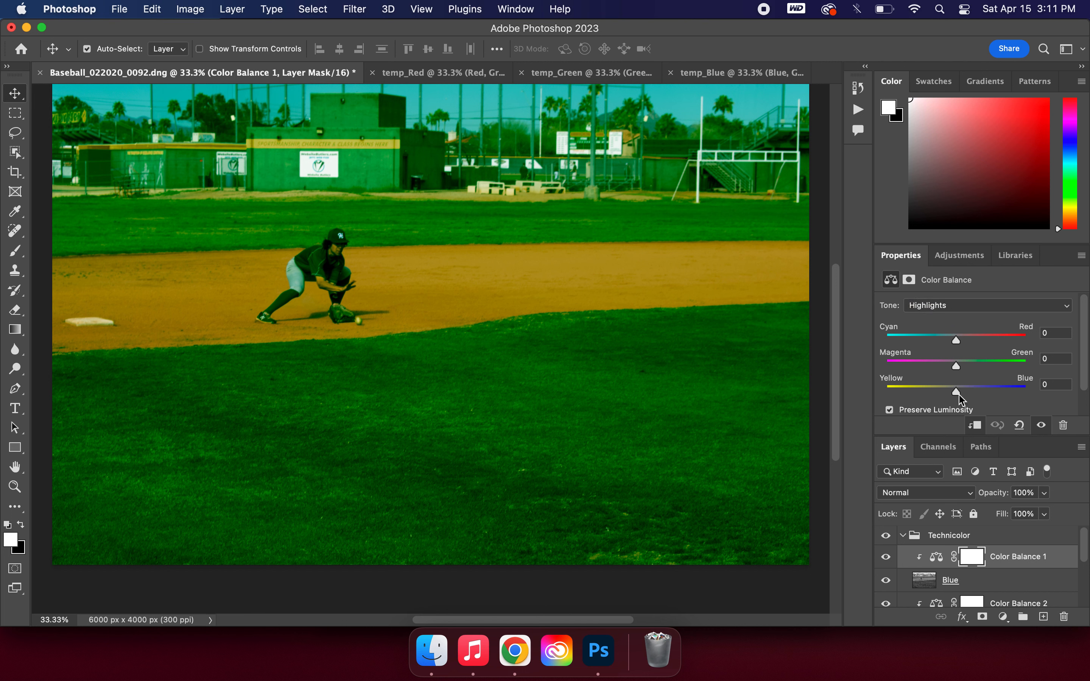
left_click_drag(920, 394, 851, 390)
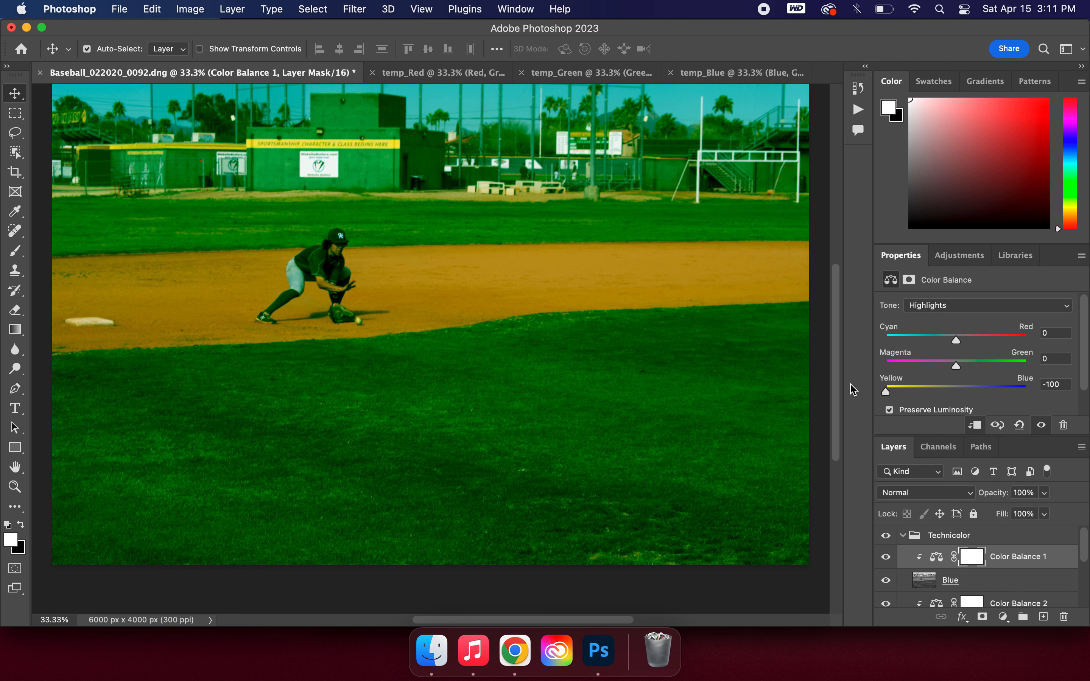
In the shadows of the Green layer's Color Balance adjustment, reset Yellow–Blue to 0 and set Magenta–Green to -100
scroll(981, 567, "down", 1)
left_click(1022, 604)
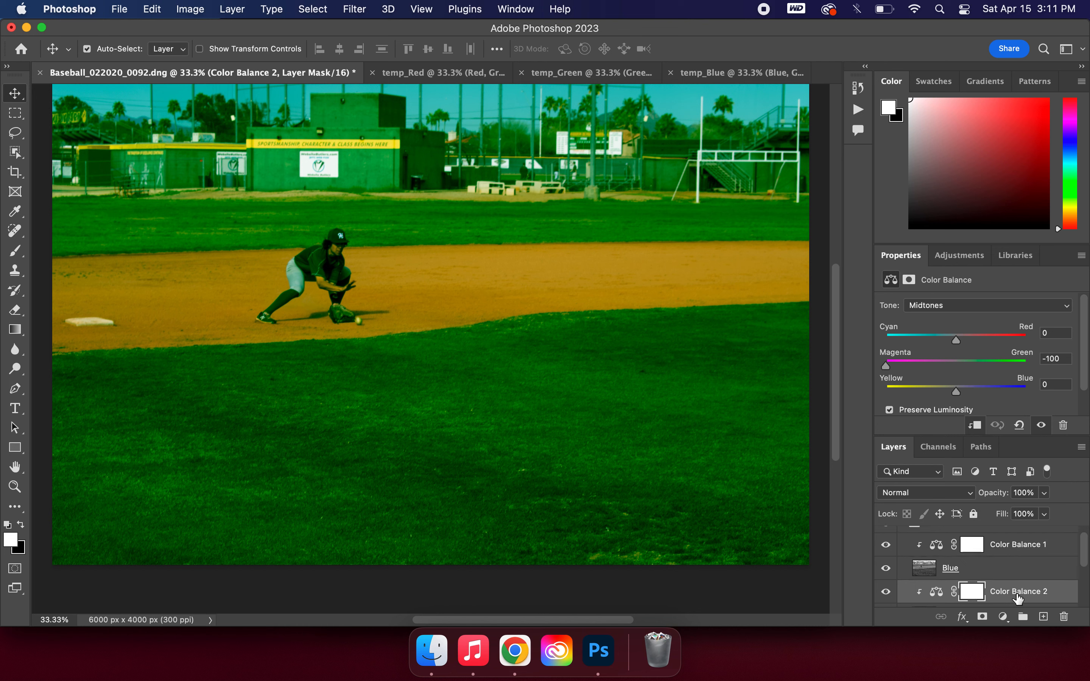
scroll(1022, 606, "down", 2)
left_click(1009, 581)
left_click(1010, 554)
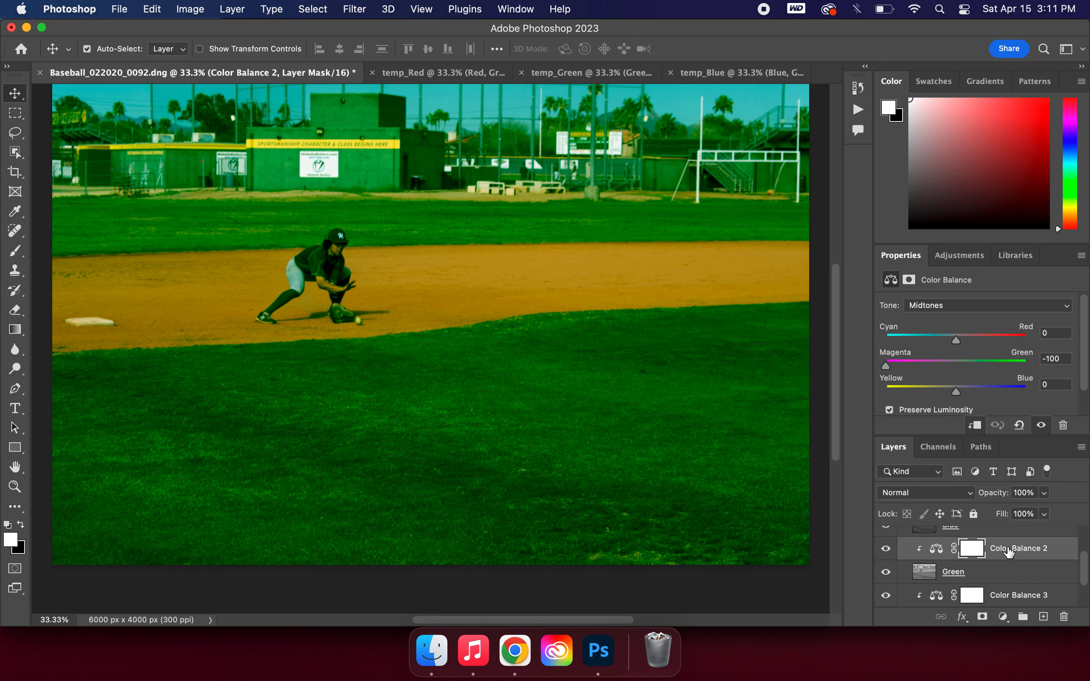
left_click(975, 303)
left_click(955, 292)
double_click(894, 391)
left_click_drag(957, 364, 811, 335)
Set the Magenta–Green highlights value of the Green layer's Color Balance adjustment to -100
left_click(923, 308)
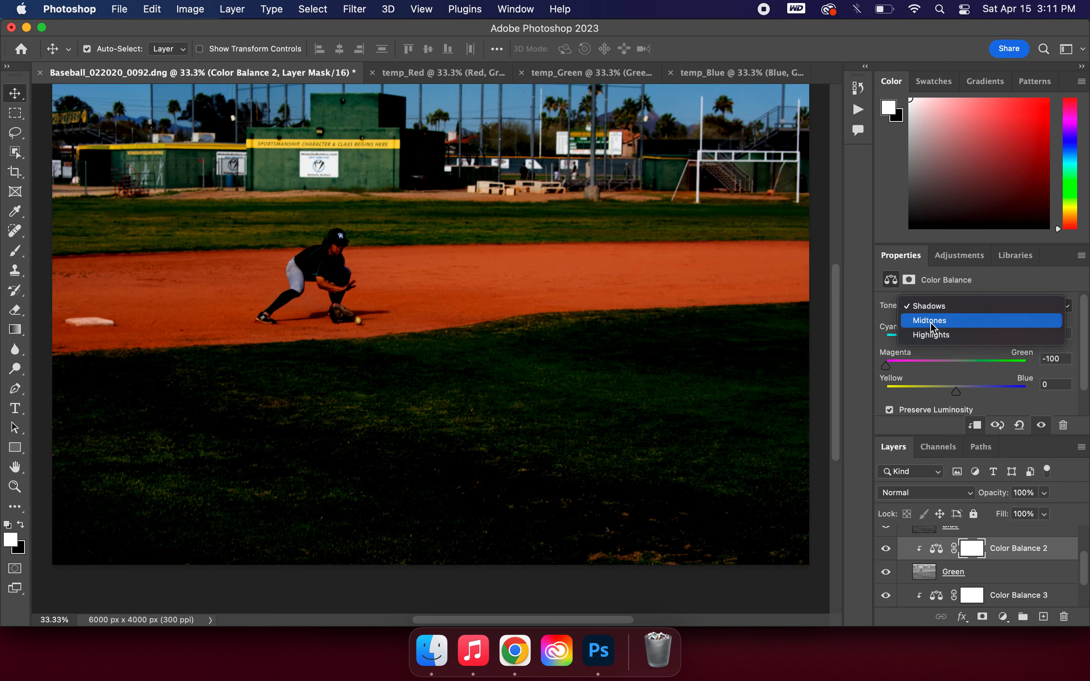
left_click(937, 335)
left_click_drag(955, 367, 810, 355)
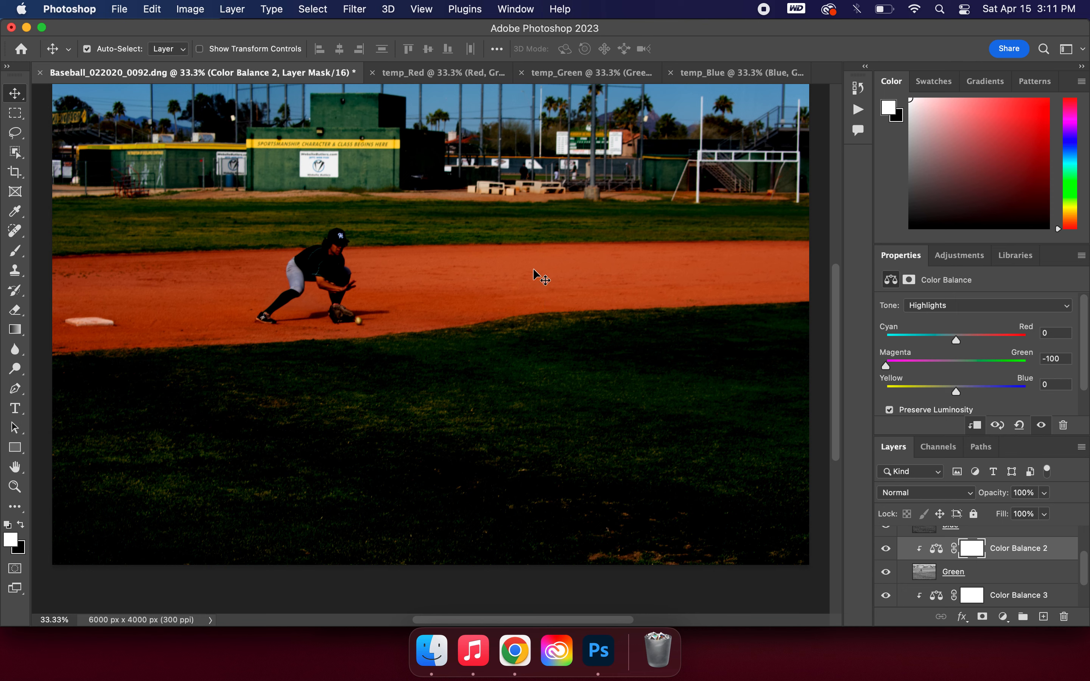
Try the Green layer's Color Balance adjustment without Preserve Luminosity, and turn the option back on
scroll(958, 412, "down", 1)
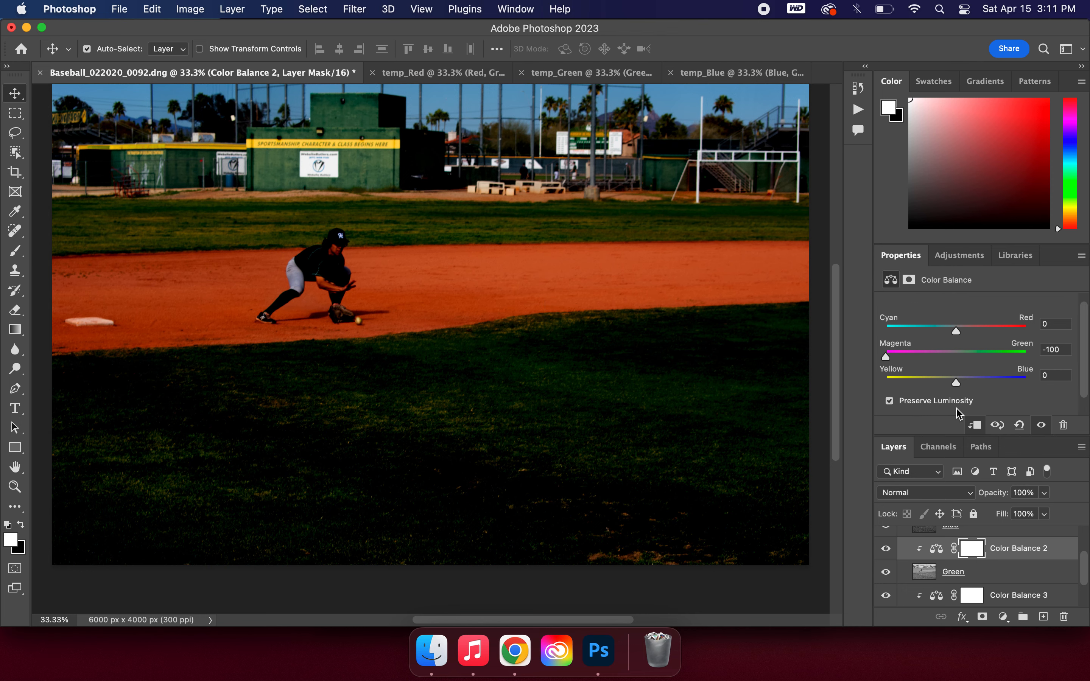
left_click(903, 402)
left_click(904, 402)
Set the Cyan–Red highlights value of the Red layer's Color Balance adjustment to -100 and turn off its Preserve Luminosity option
scroll(1019, 602, "down", 2)
left_click(1011, 553)
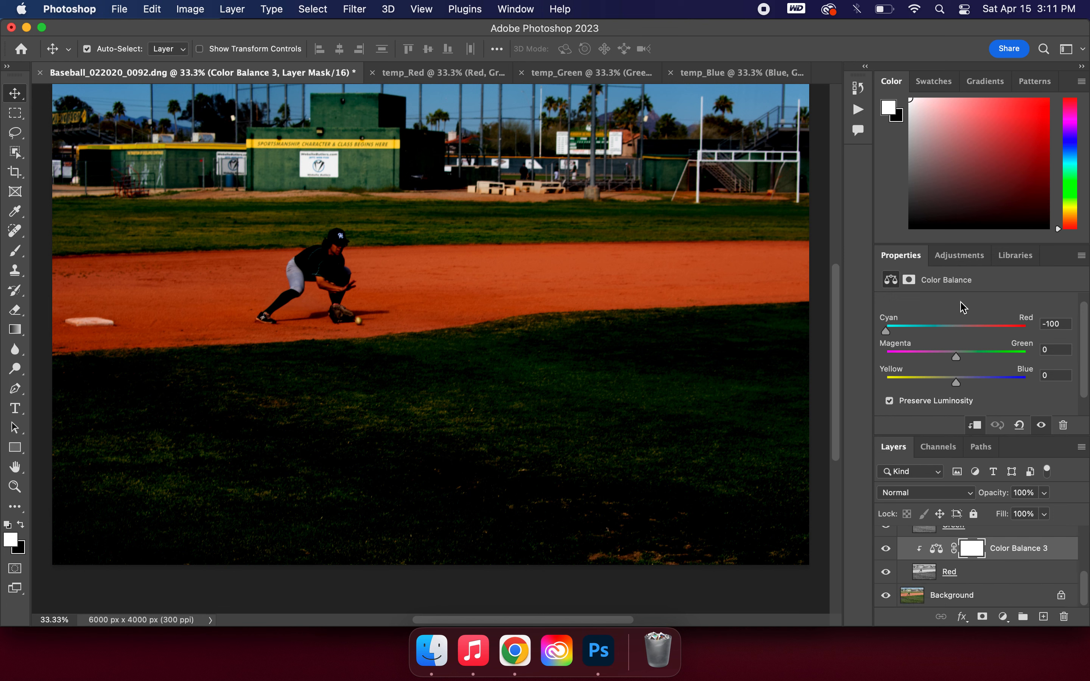
left_click(948, 307)
left_click(946, 292)
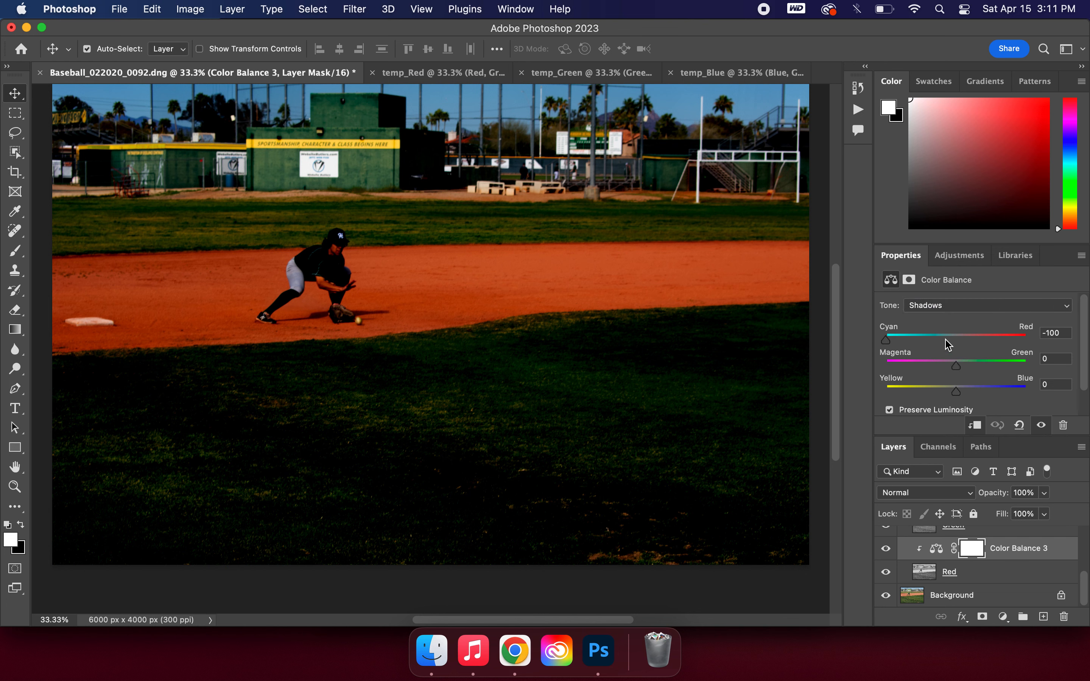
left_click(955, 307)
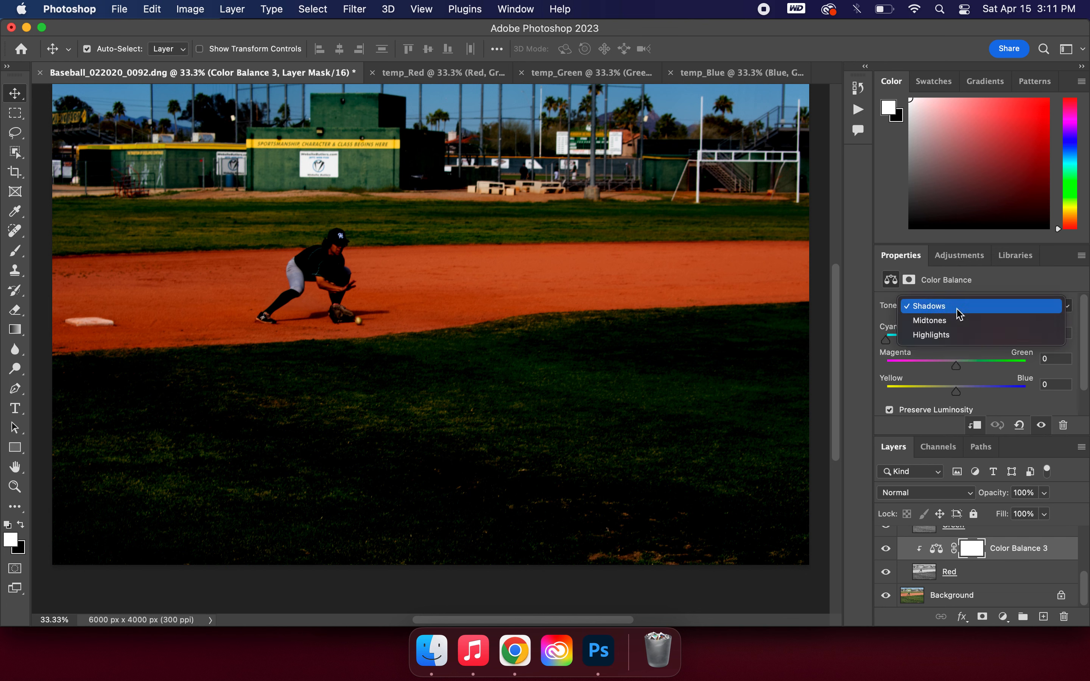
left_click(943, 333)
left_click_drag(952, 339, 836, 334)
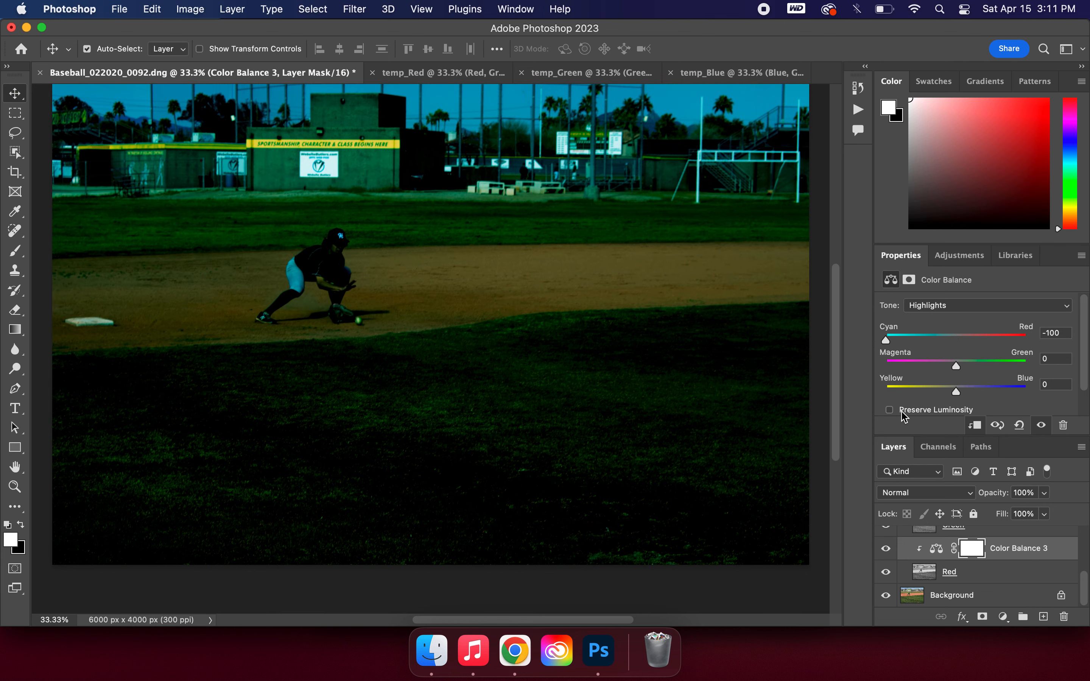
left_click(972, 303)
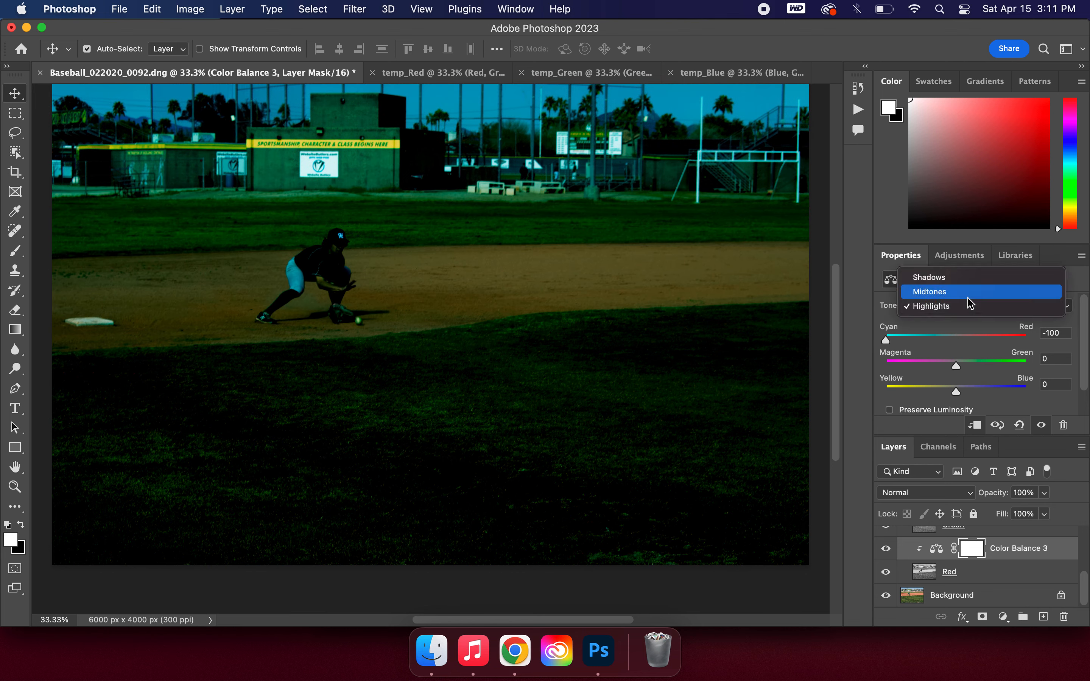
left_click(964, 293)
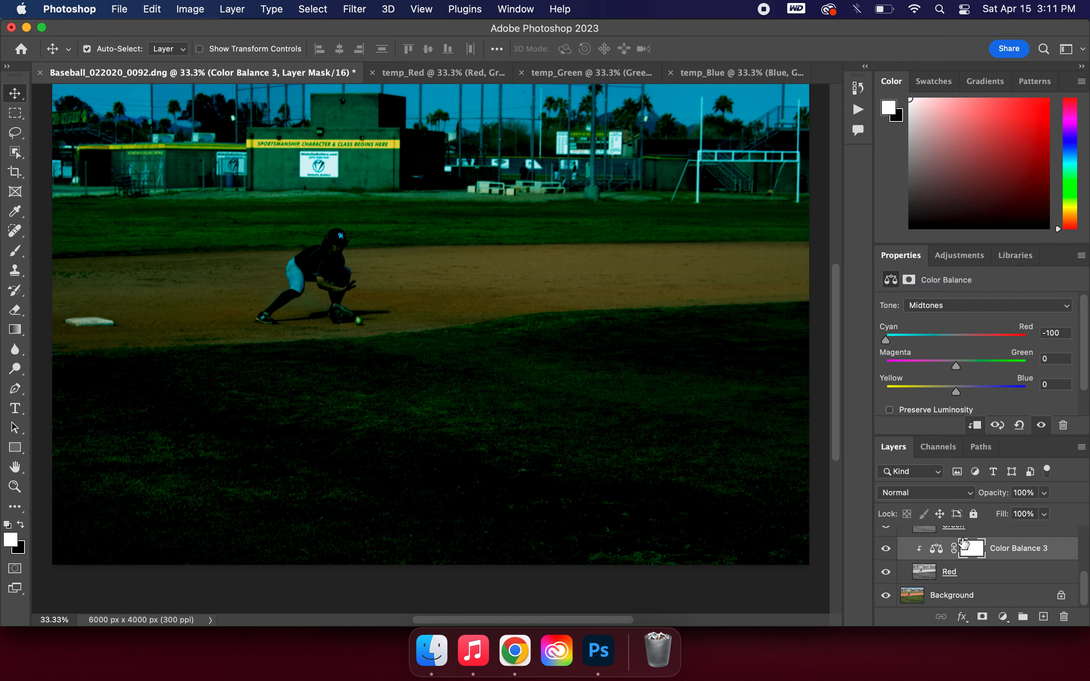
Turn off Preserve Luminosity for the Green layer's Color Balance adjustment
scroll(982, 559, "up", 1)
scroll(983, 560, "up", 1)
left_click(981, 539)
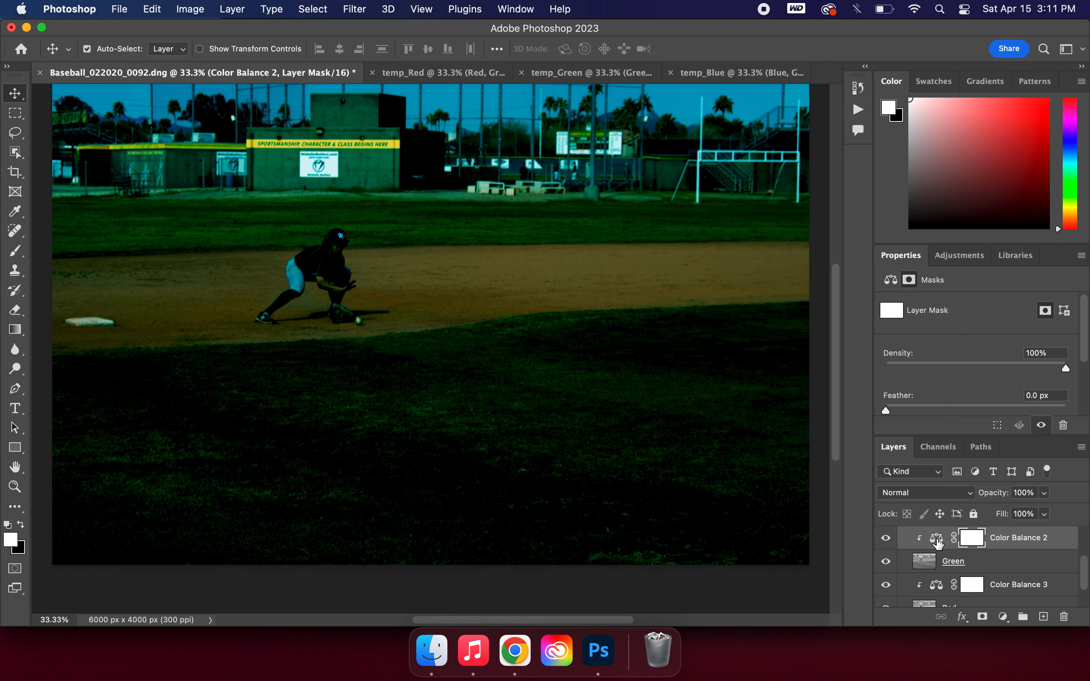
left_click(937, 539)
scroll(951, 383, "down", 1)
left_click(889, 395)
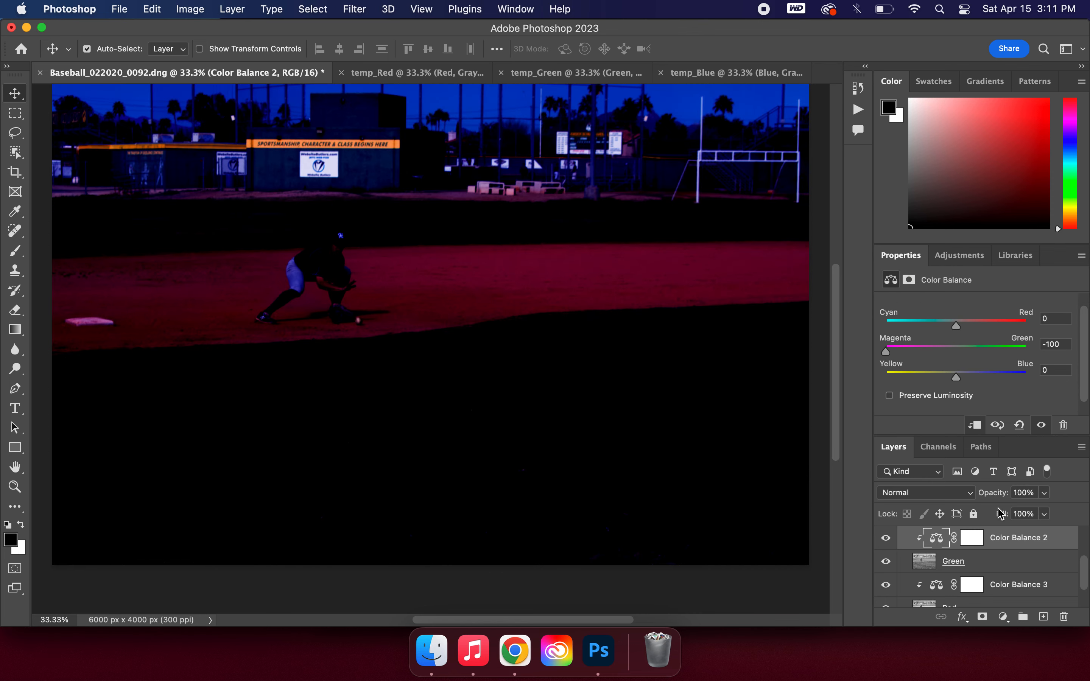
Try the Blue layer's Color Balance adjustment without Preserve Luminosity
scroll(1019, 591, "up", 2)
left_click(942, 537)
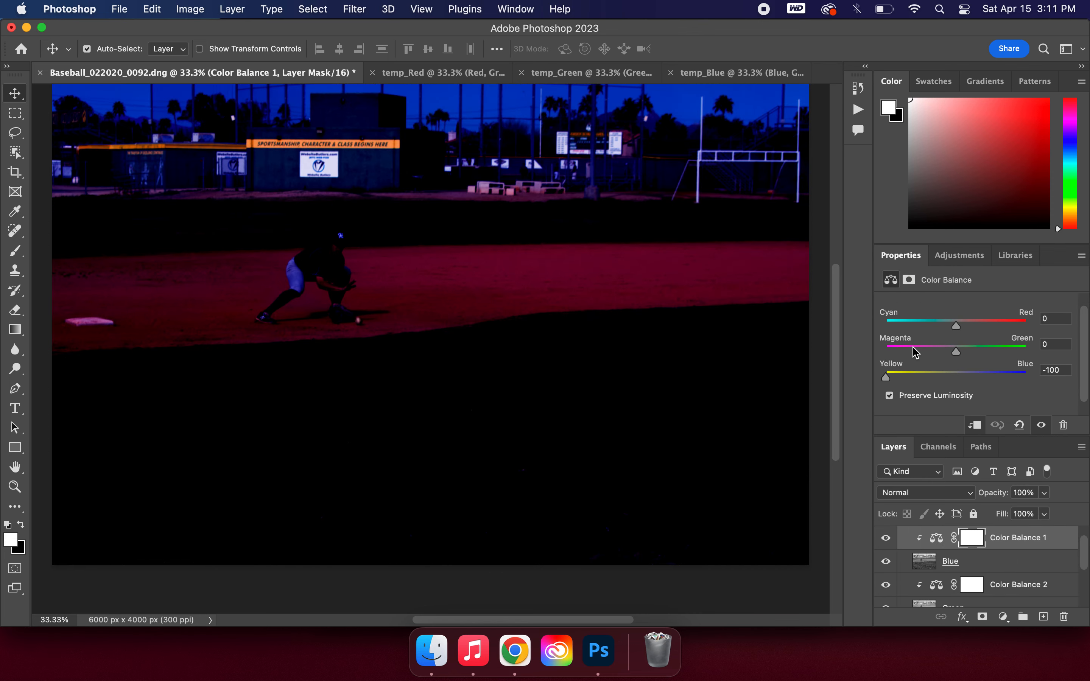
left_click(891, 396)
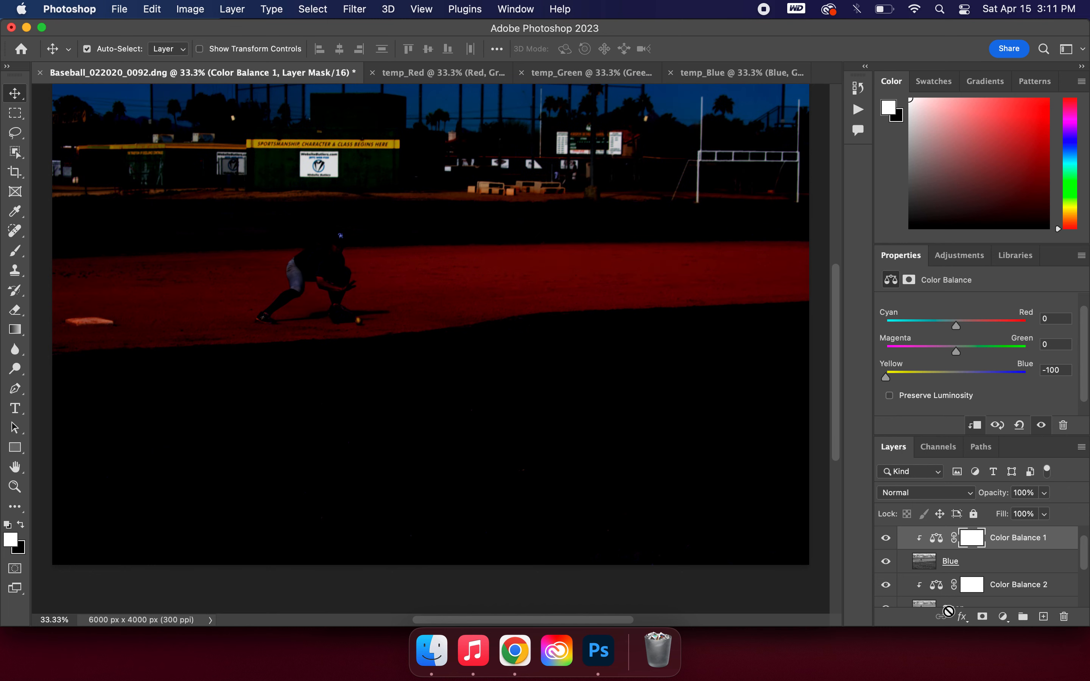
Compare the photo with and without the Technicolor group by toggling the group's visibility
scroll(965, 565, "down", 4)
scroll(965, 566, "up", 5)
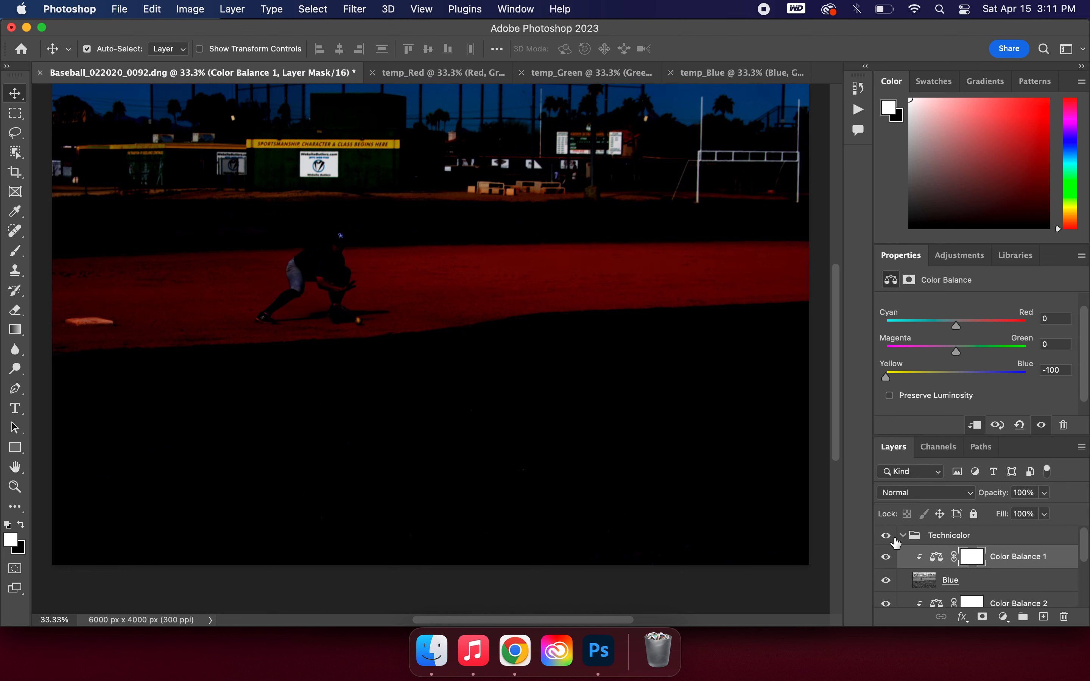
left_click(884, 535)
left_click(883, 535)
left_click(884, 535)
left_click(884, 535)
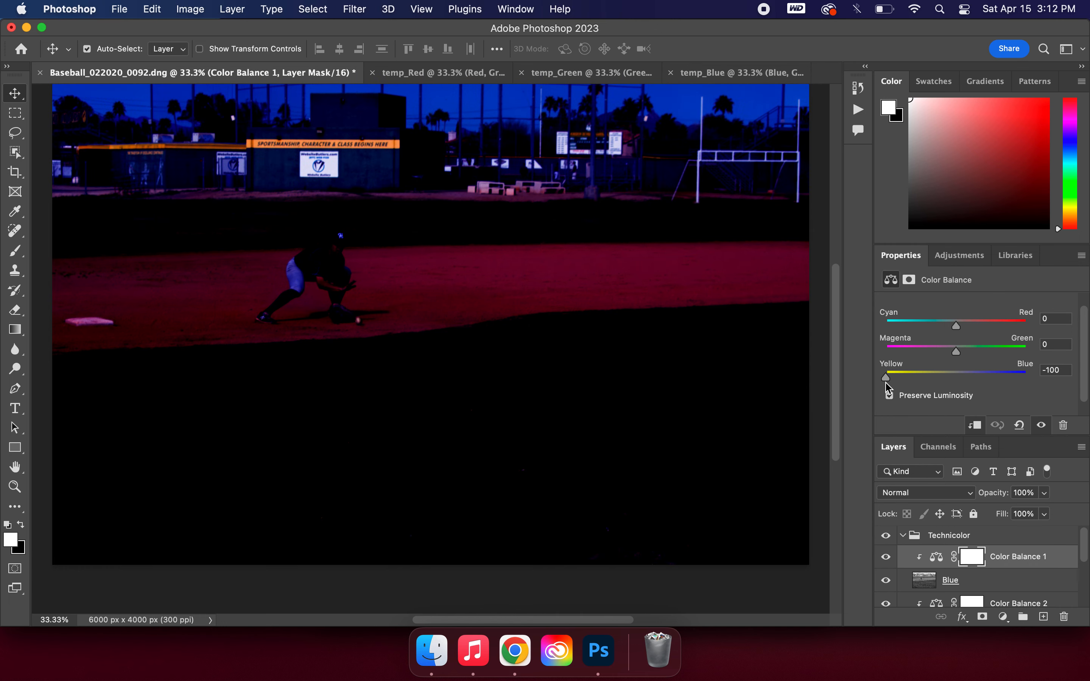
Reset the Yellow–Blue value to 0 for the shadows and highlights of the Blue layer's Color Balance adjustment
scroll(1031, 620, "down", 3)
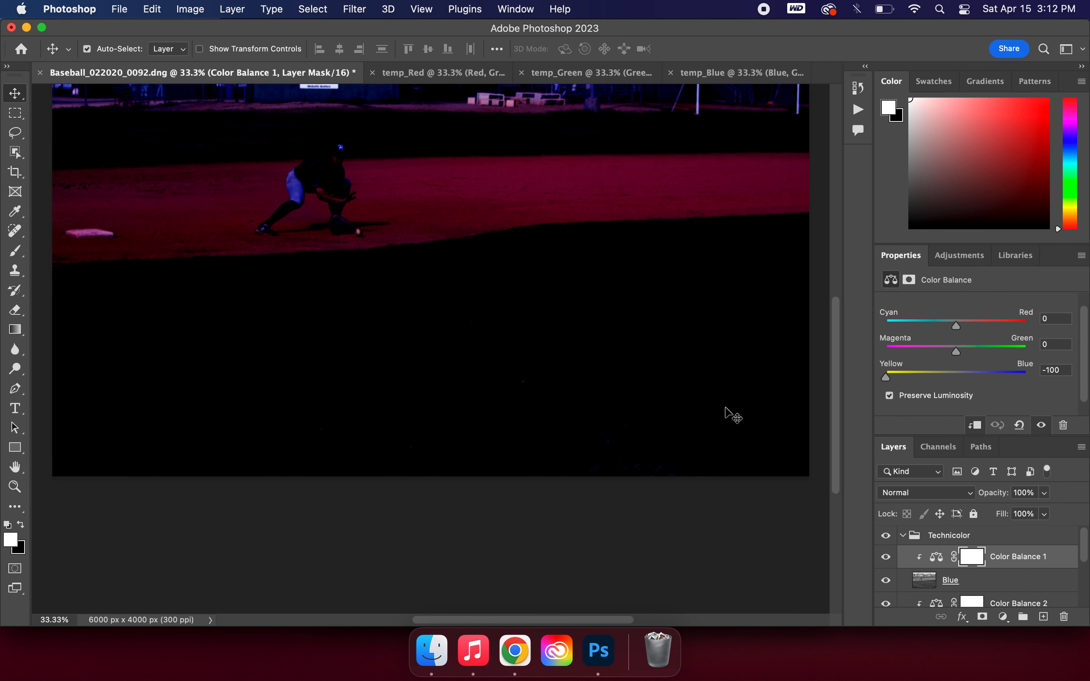
scroll(725, 408, "up", 4)
scroll(726, 408, "left", 2)
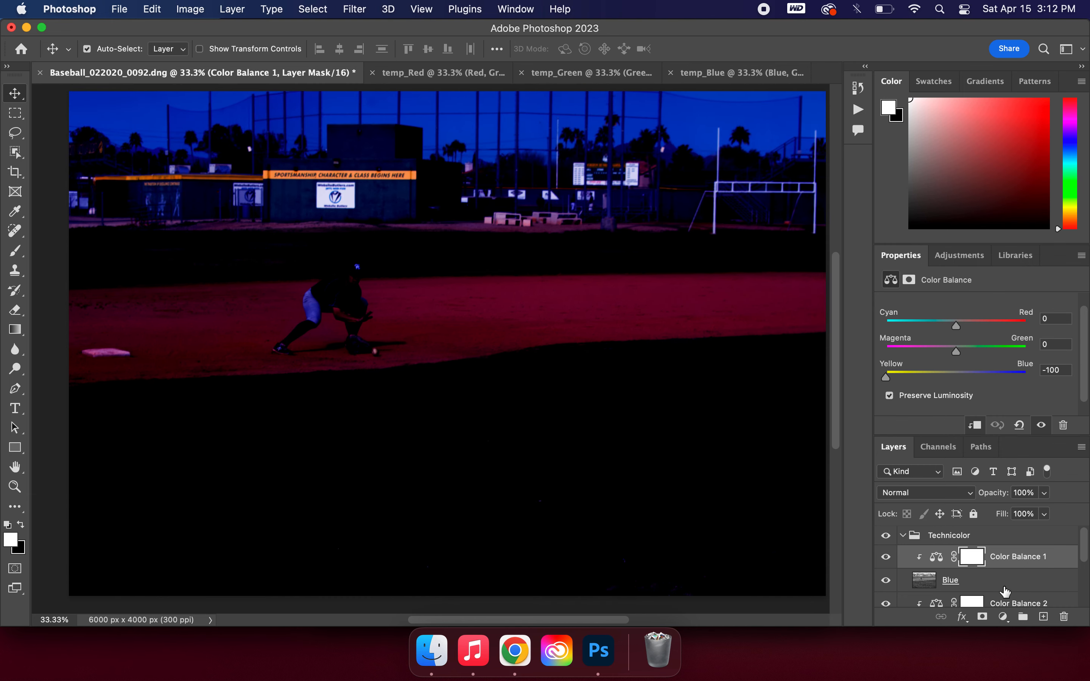
left_click(1008, 603)
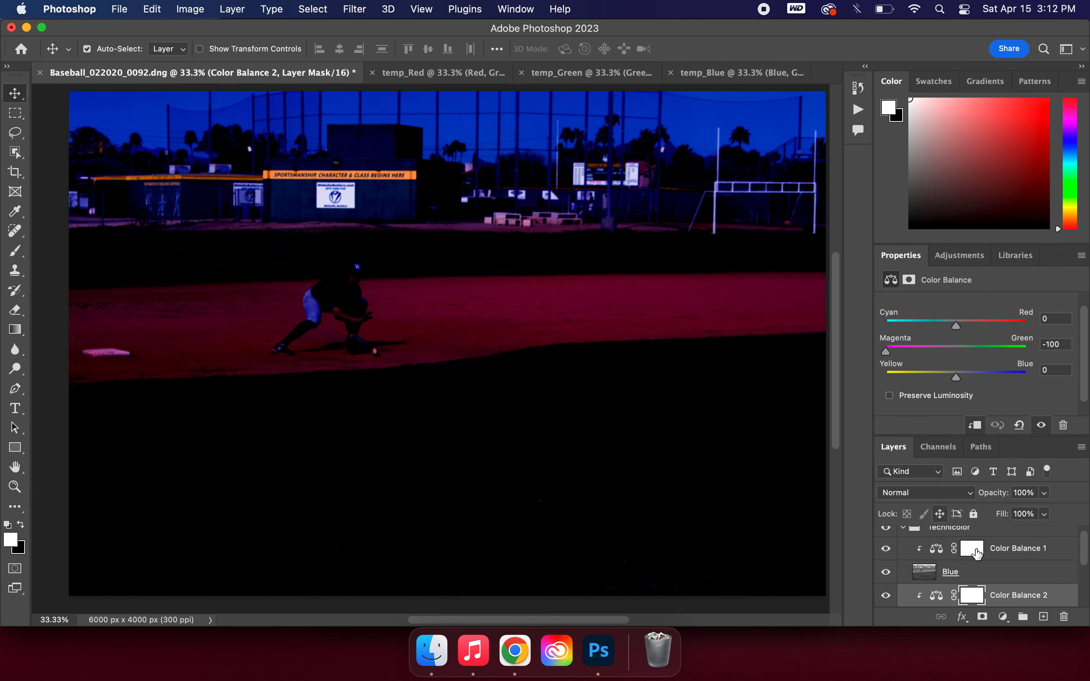
left_click(1013, 549)
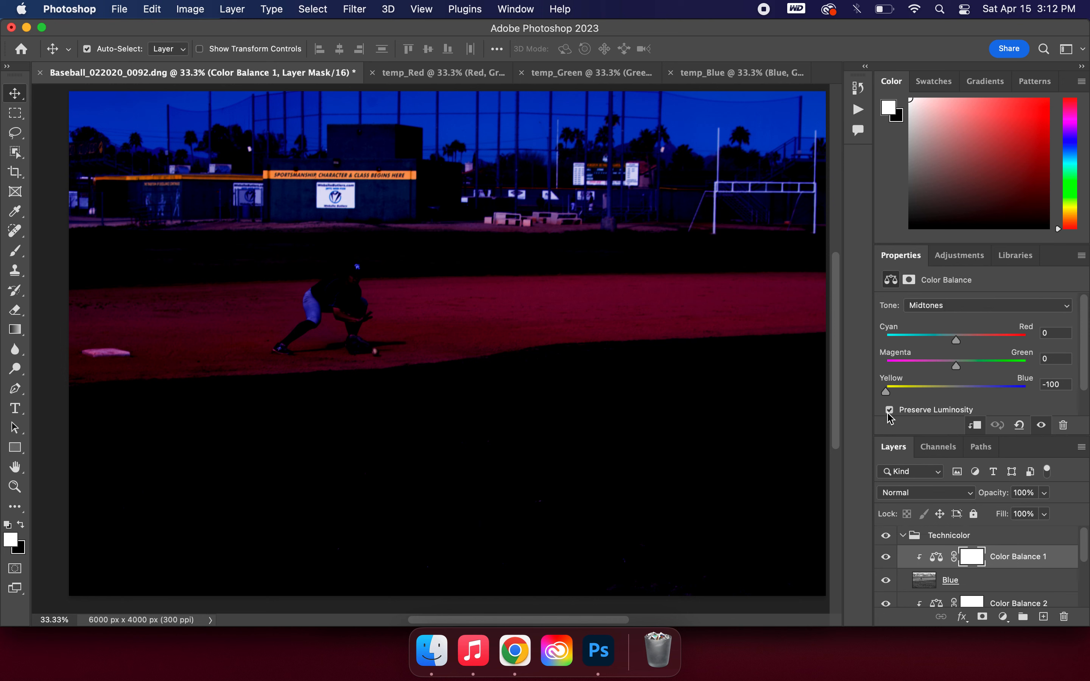
left_click(946, 305)
left_click(933, 292)
double_click(889, 390)
left_click(962, 311)
left_click(946, 334)
double_click(889, 393)
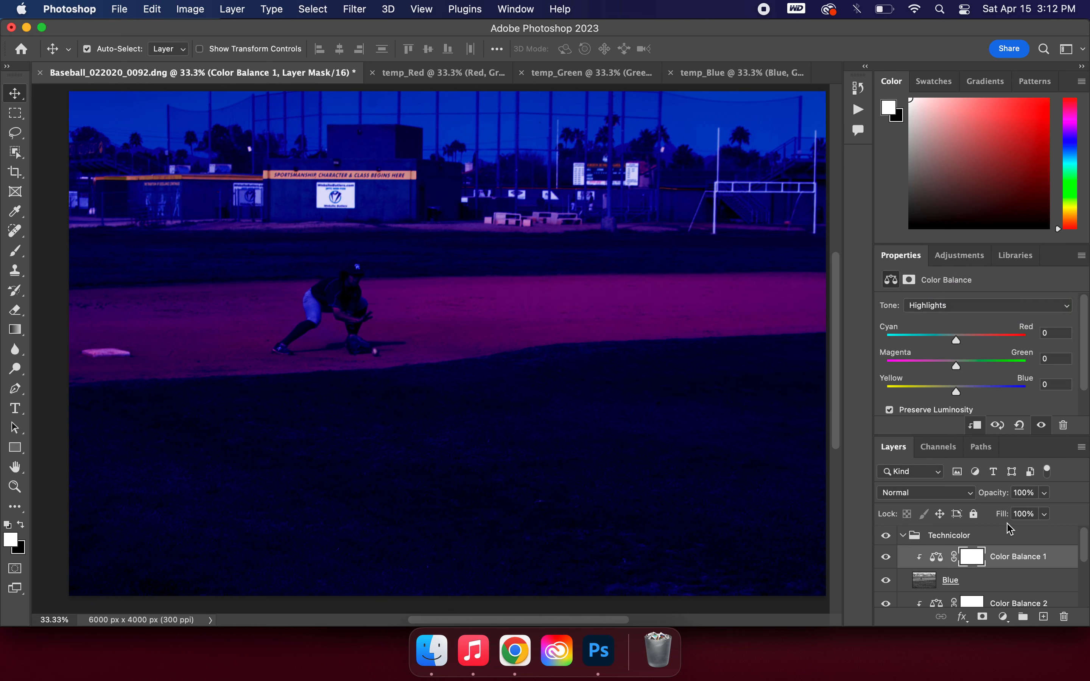
Reset the Green layer's Color Balance to 0 on Magenta–Green for shadows and highlights, and turn on Preserve Luminosity
scroll(1007, 524, "down", 3)
left_click(1014, 553)
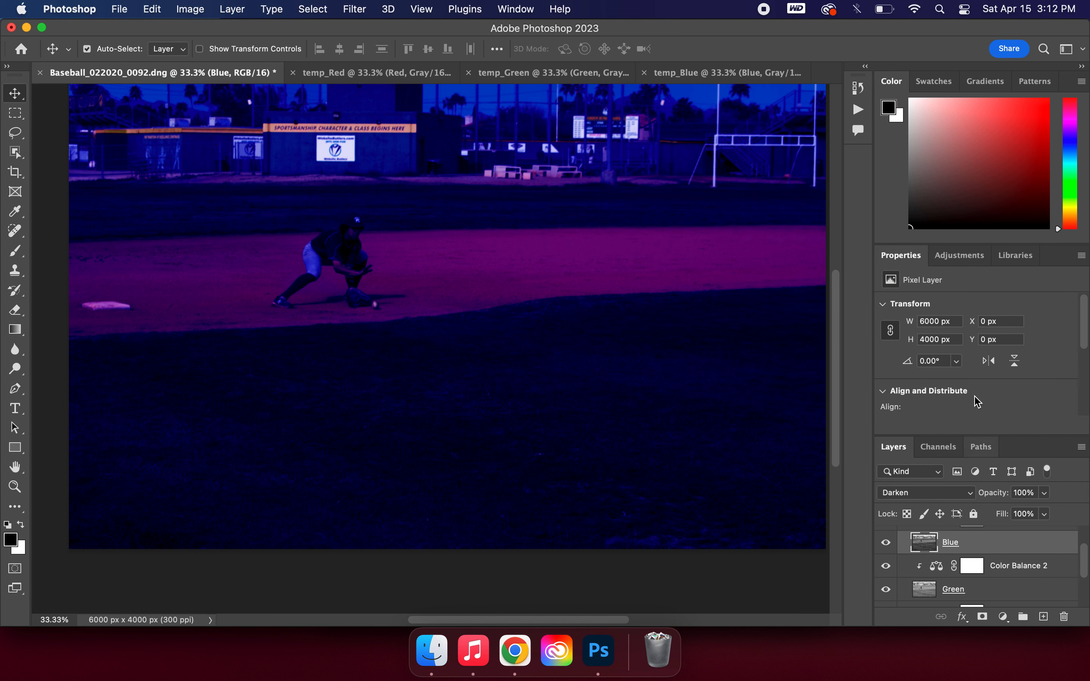
left_click(927, 571)
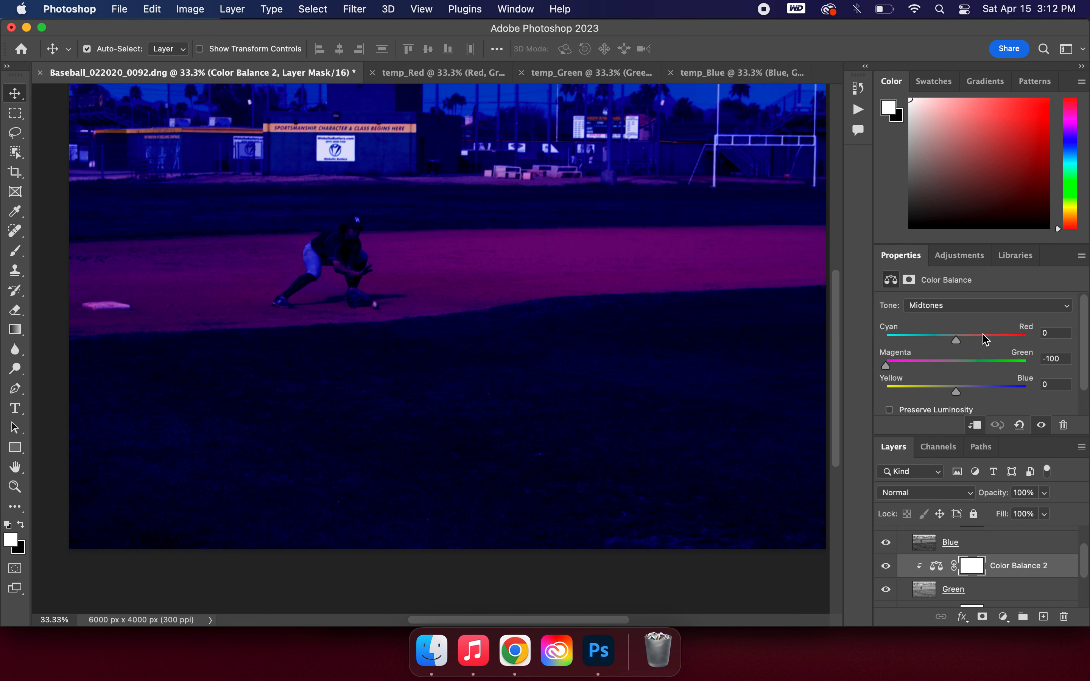
left_click(950, 311)
left_click(940, 295)
key("super+z")
left_click(962, 305)
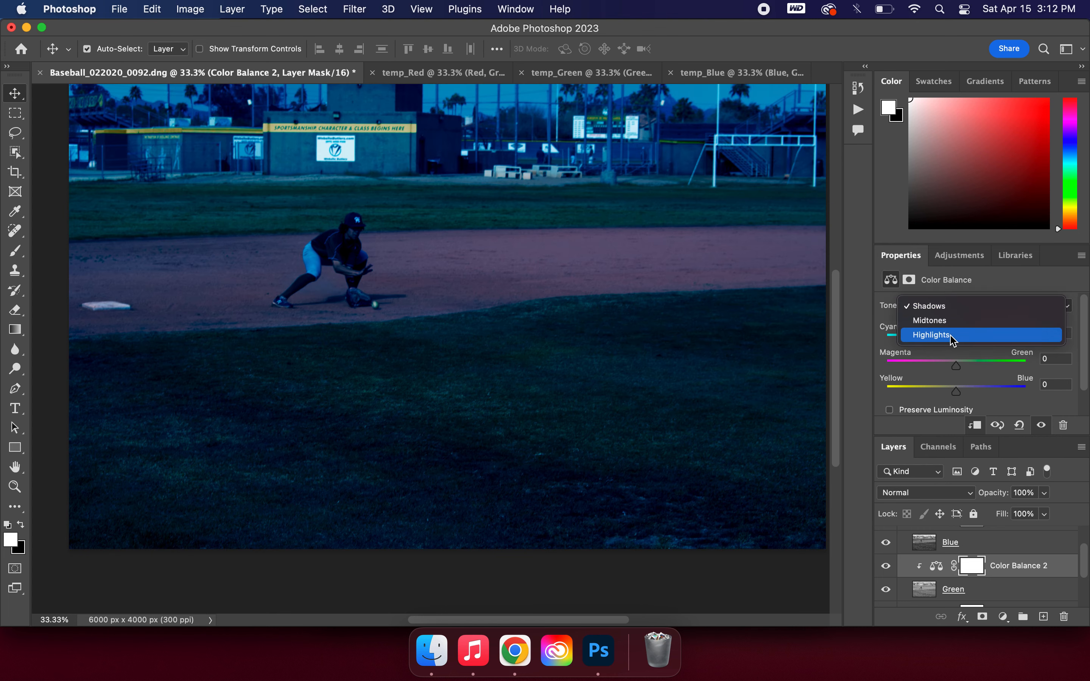
left_click(961, 333)
left_click_drag(956, 366, 900, 372)
key("super+z")
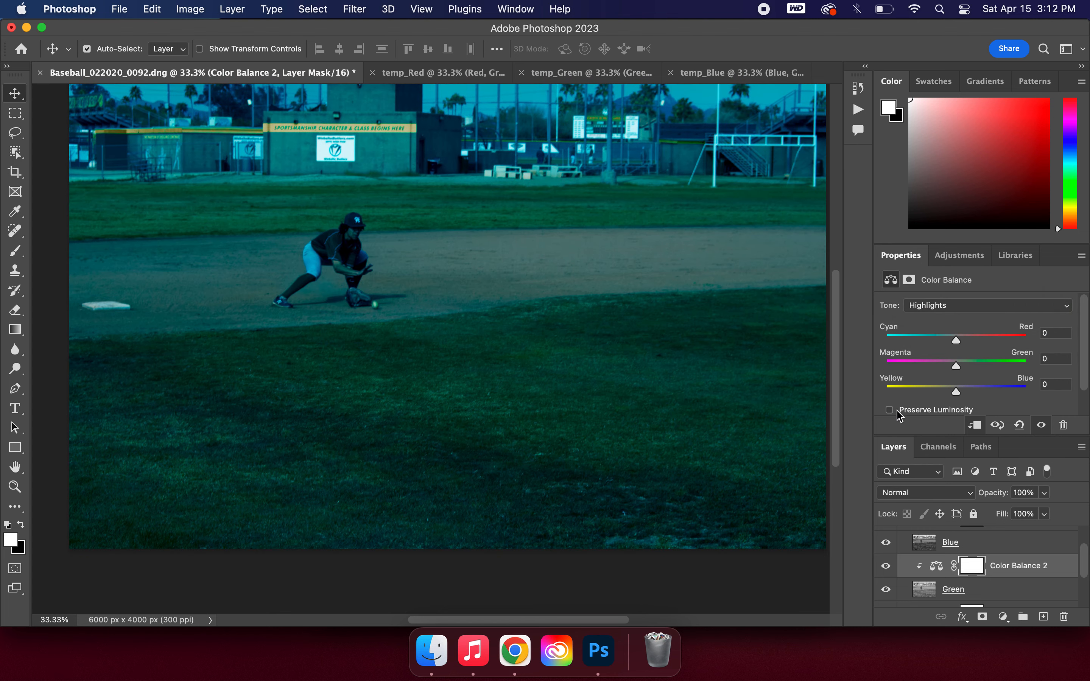
left_click(898, 410)
Reset the Cyan–Red value to 0 for the shadows and highlights of the Red layer's Color Balance adjustment
scroll(1014, 561, "down", 1)
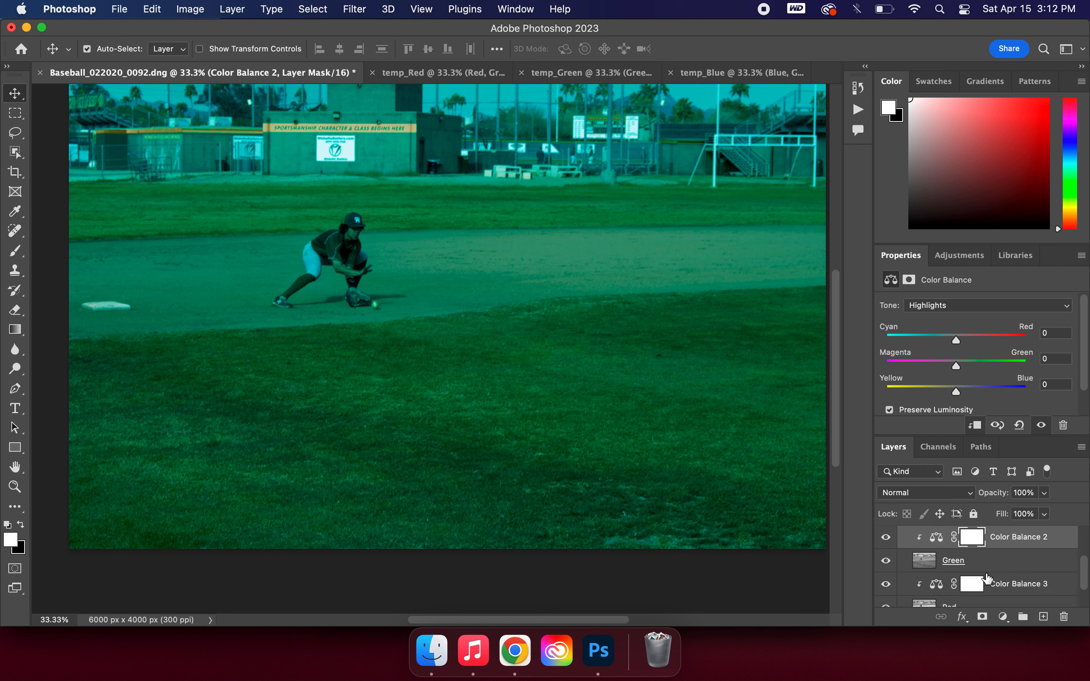
left_click(1021, 585)
left_click(949, 310)
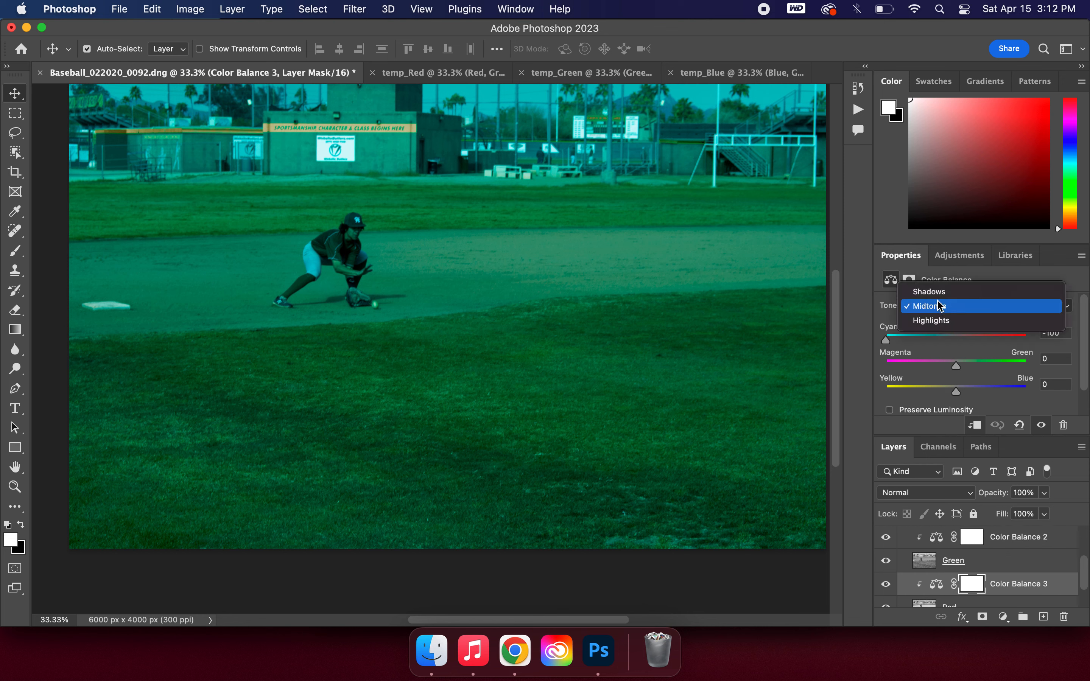
left_click(928, 291)
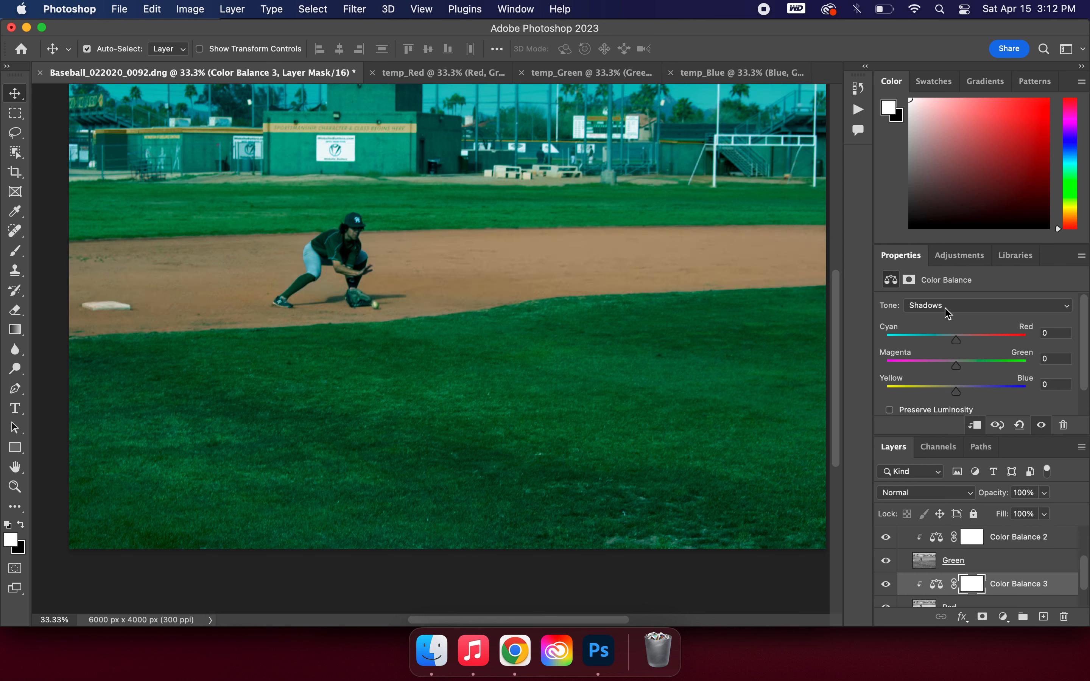
left_click(946, 306)
left_click(941, 336)
double_click(890, 338)
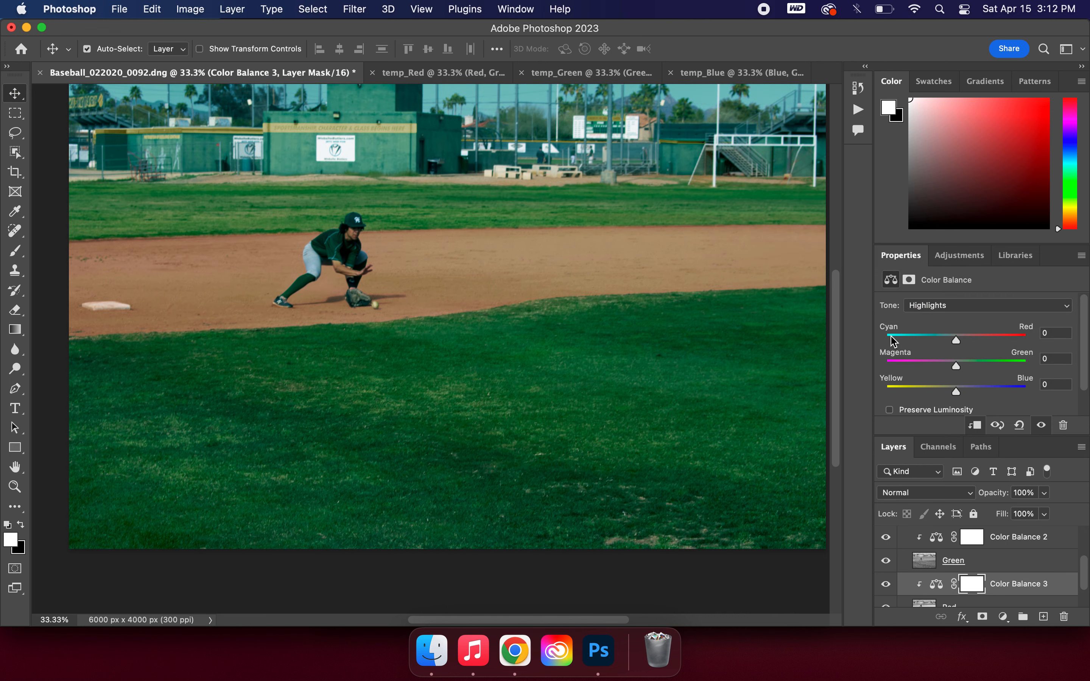
Check the photo with the Technicolor group off and on, and turn on Preserve Luminosity for the Red layer's Color Balance
scroll(566, 325, "up", 3)
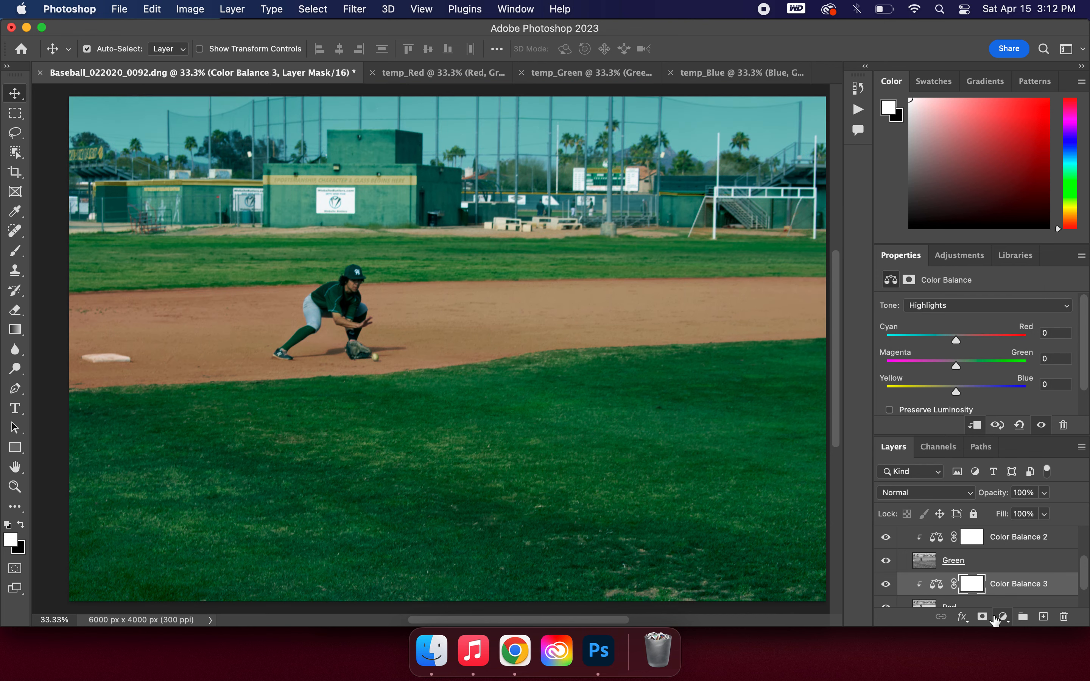
scroll(986, 577, "down", 2)
scroll(973, 577, "up", 4)
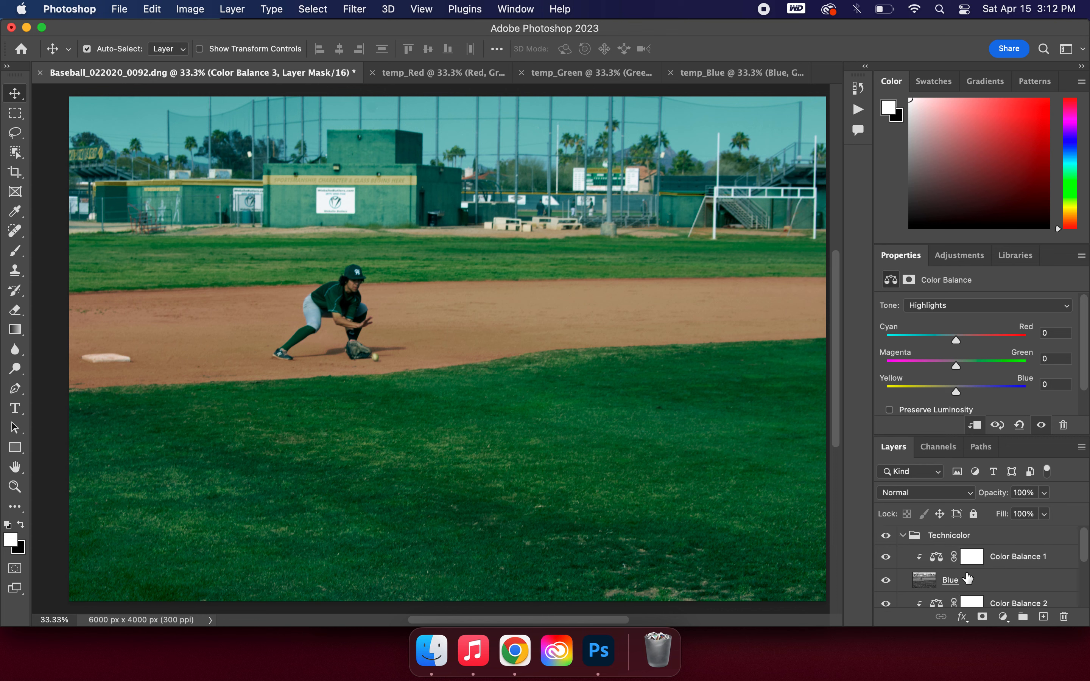
left_click(886, 536)
left_click(886, 536)
scroll(1066, 599, "down", 3)
left_click(896, 410)
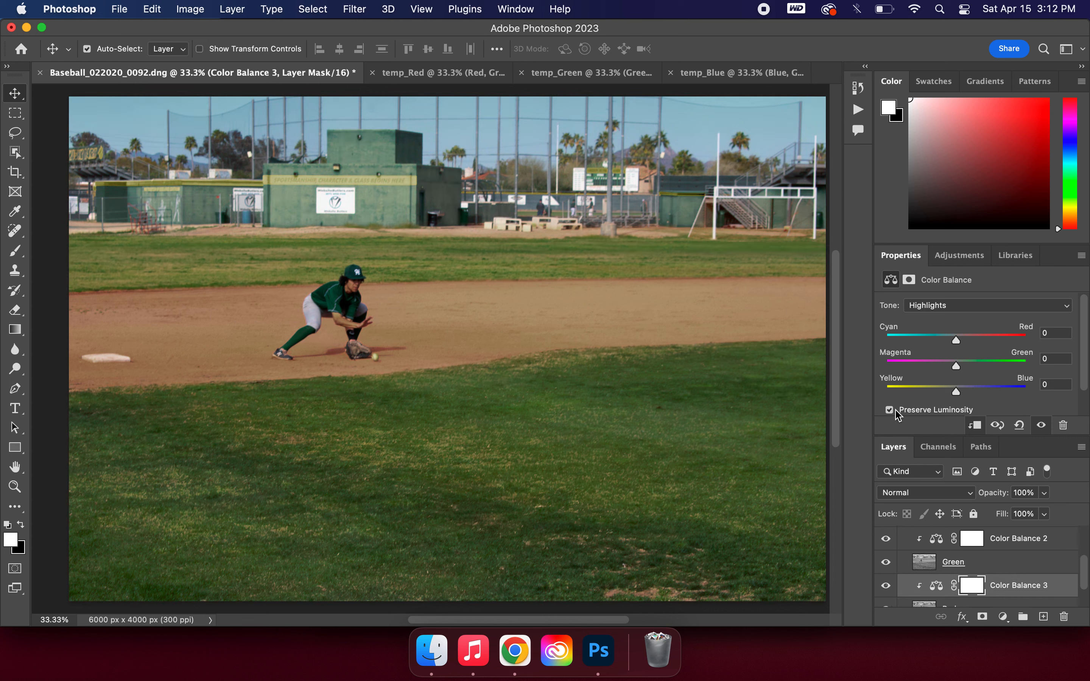
Collapse the Technicolor group and compare the original photo with the finished effect
scroll(955, 555, "up", 3)
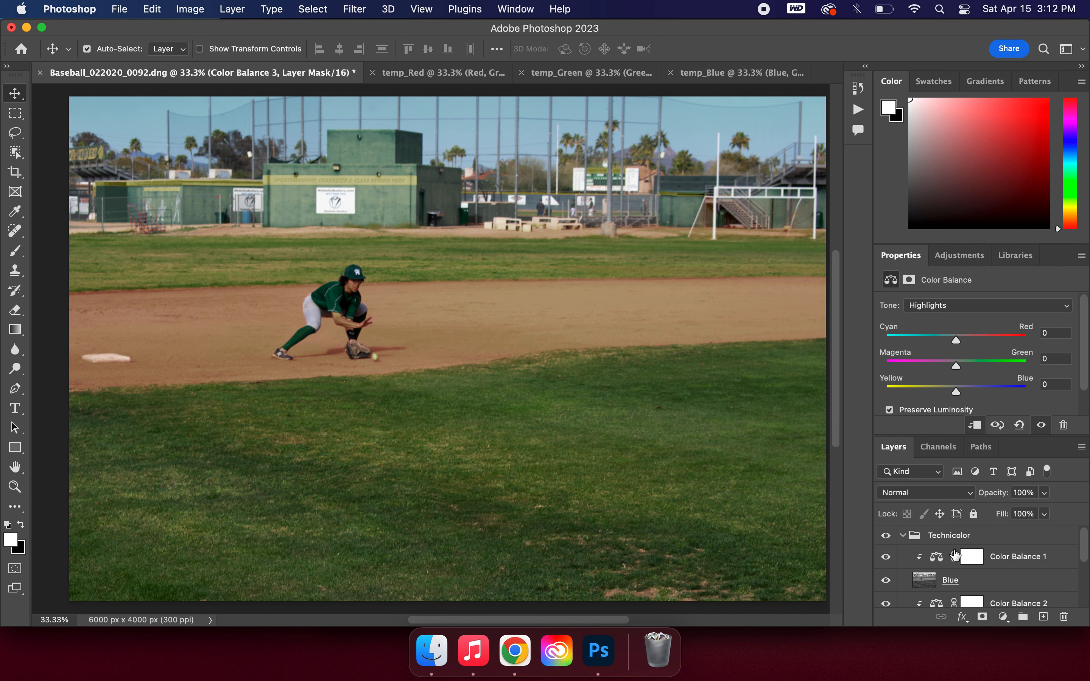
left_click(902, 536)
left_click(887, 536)
left_click(886, 537)
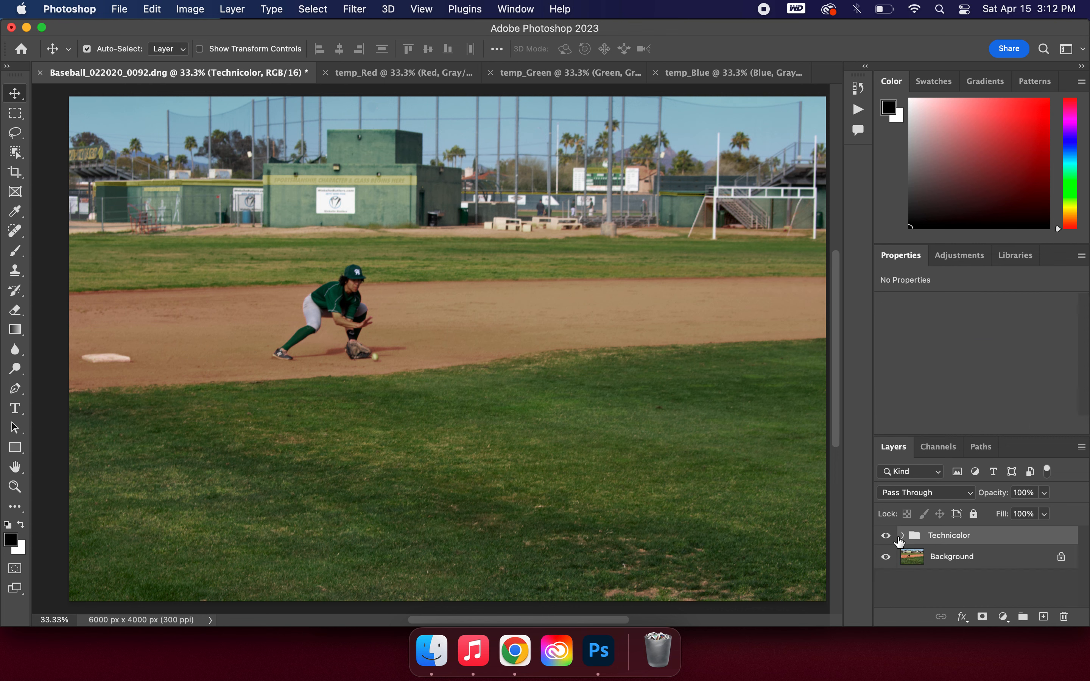
Review the layers inside the Technicolor group and the tone options of the Blue layer's Color Balance adjustment
left_click(903, 535)
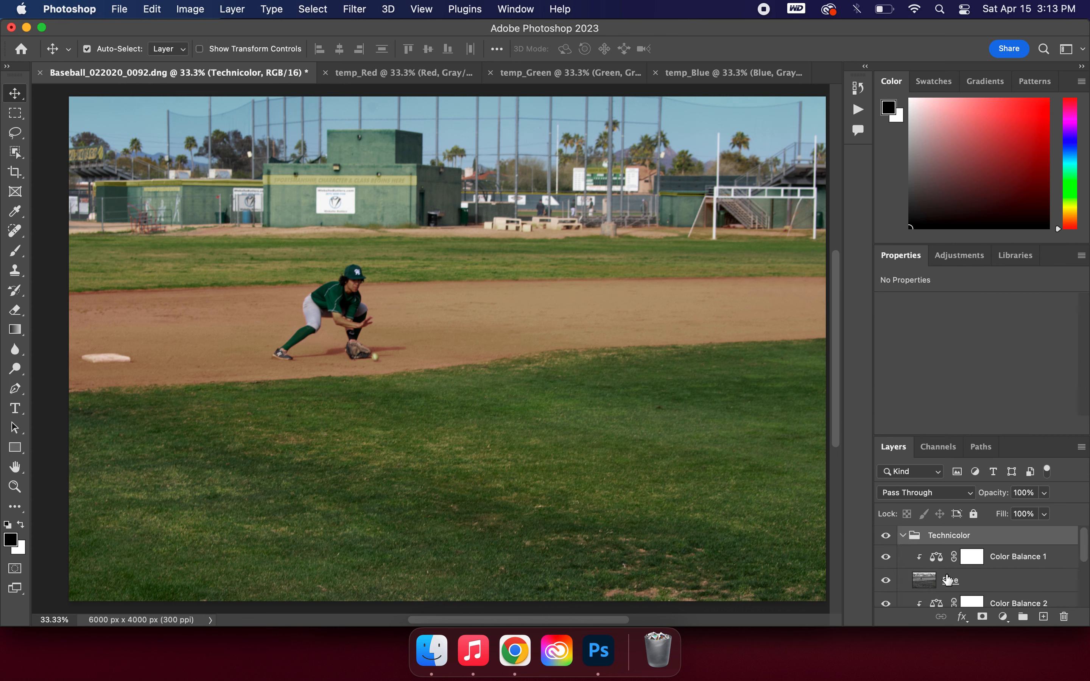
left_click(977, 584)
scroll(982, 584, "down", 2)
left_click(989, 584)
scroll(989, 585, "down", 2)
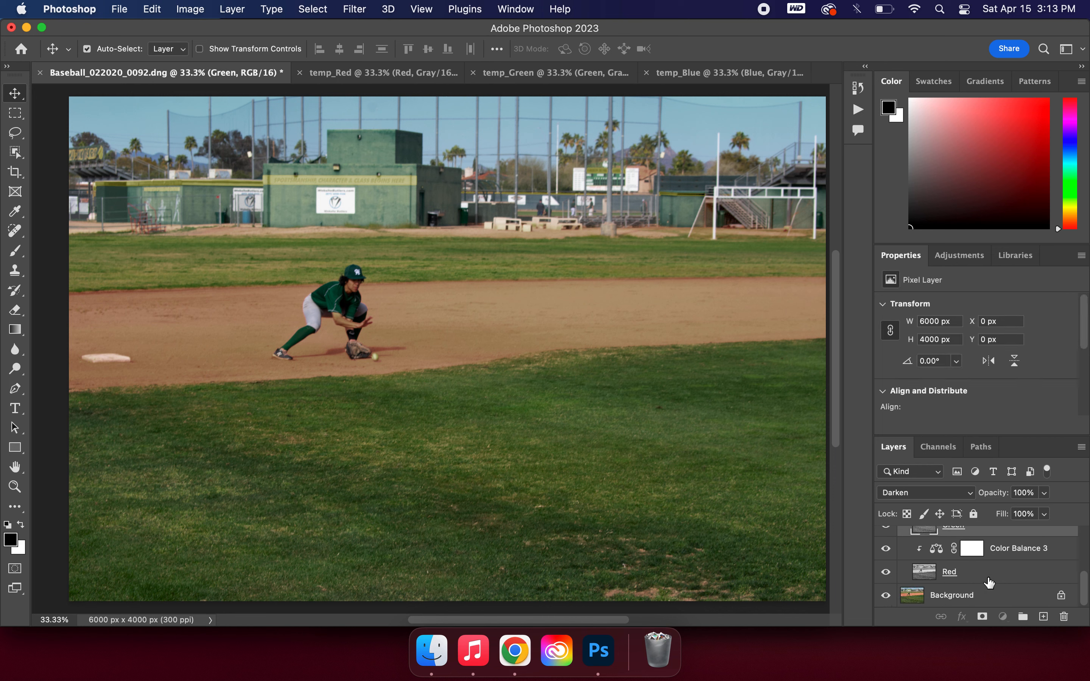
left_click(987, 584)
scroll(989, 582, "up", 4)
left_click(934, 559)
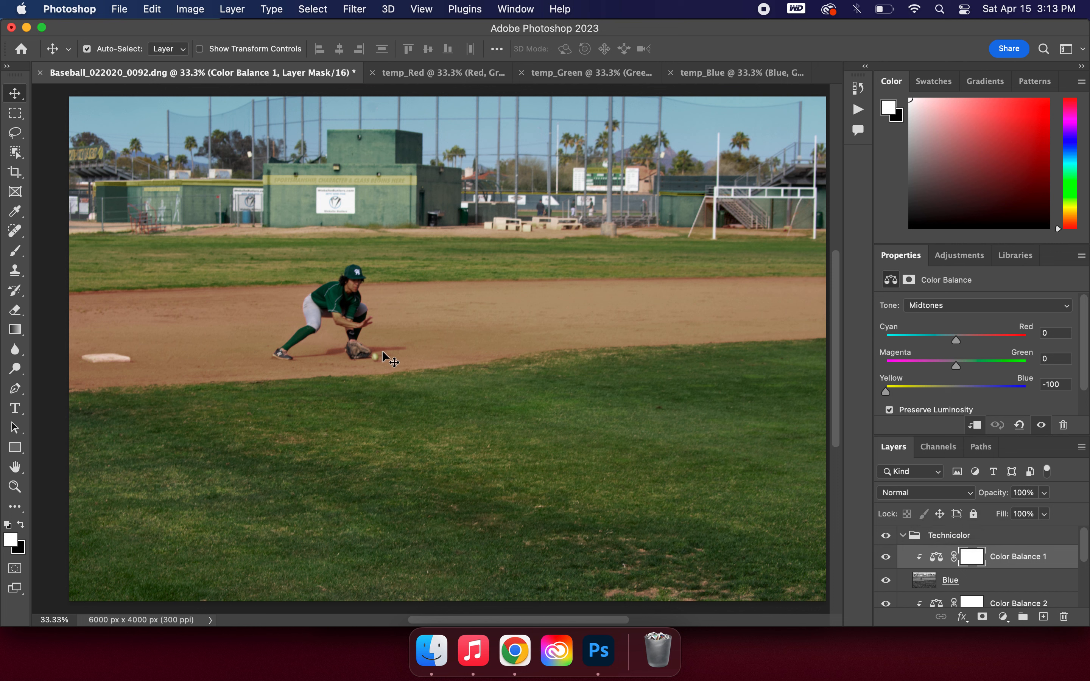
left_click(976, 305)
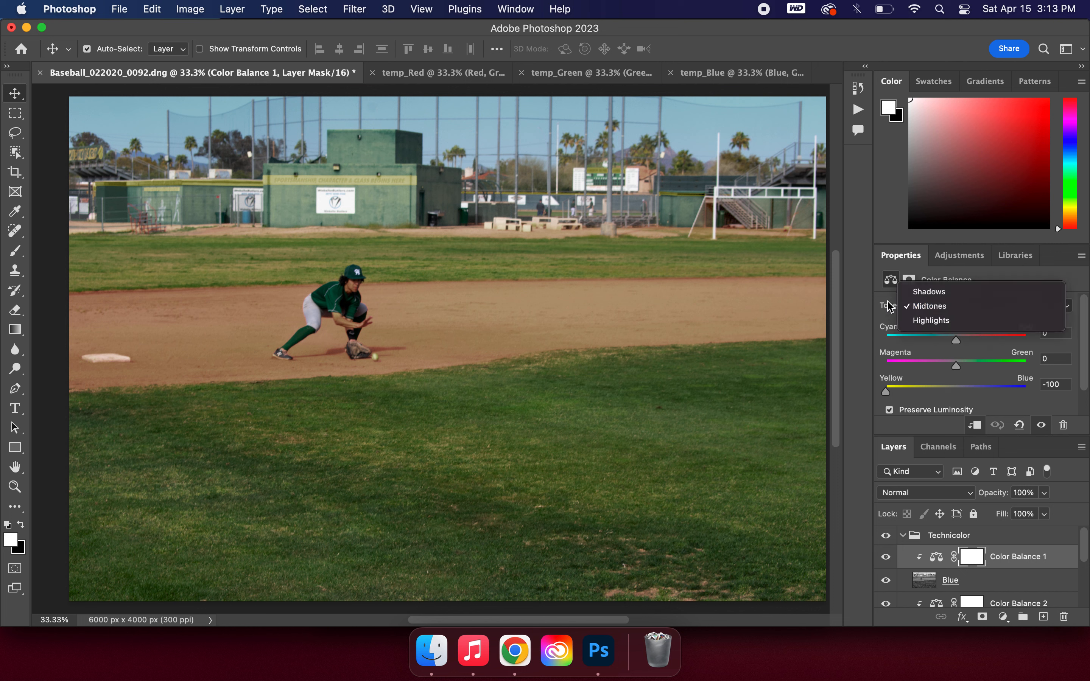
left_click(892, 312)
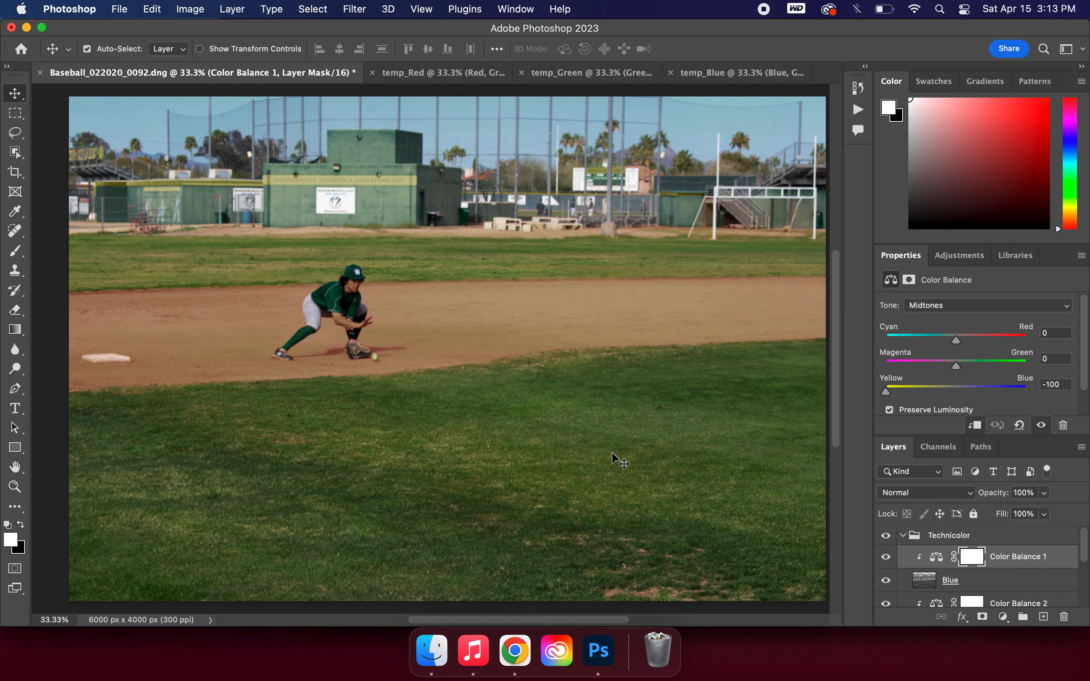
scroll(611, 452, "right", 3)
scroll(485, 375, "up", 3)
scroll(485, 376, "left", 2)
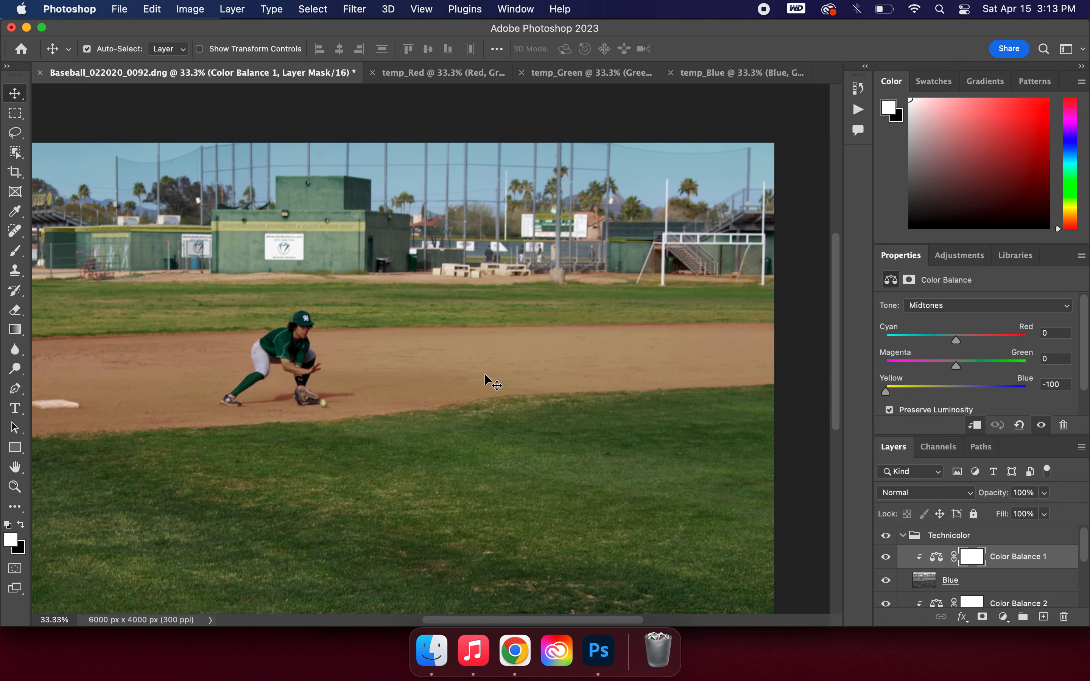
scroll(485, 376, "up", 2)
scroll(485, 375, "down", 3)
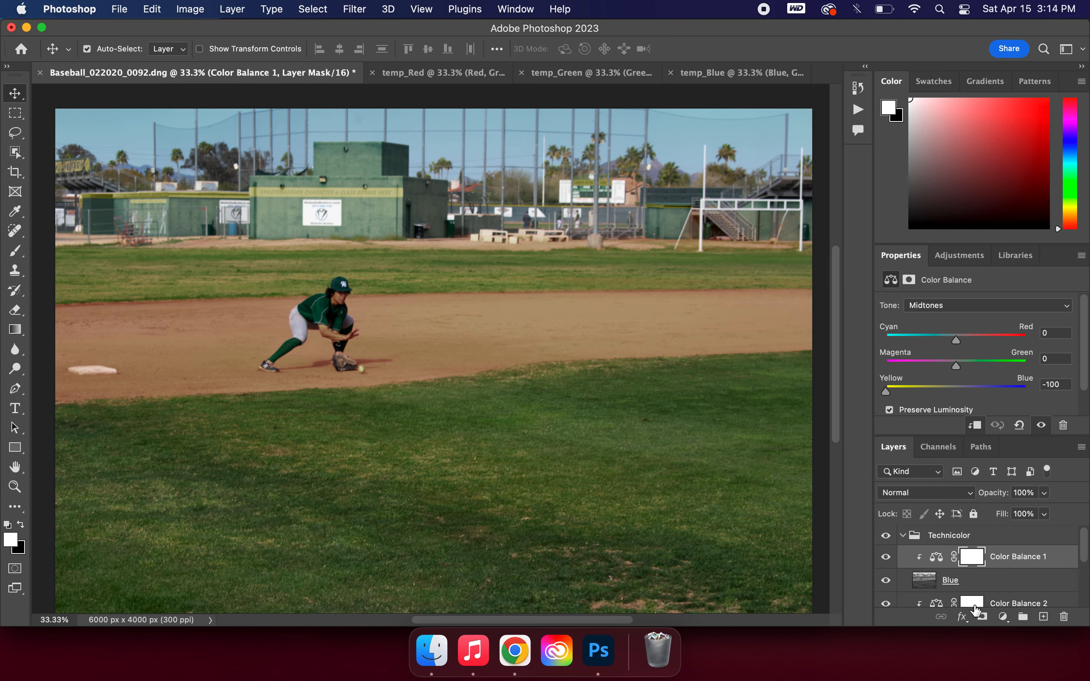
left_click(1003, 618)
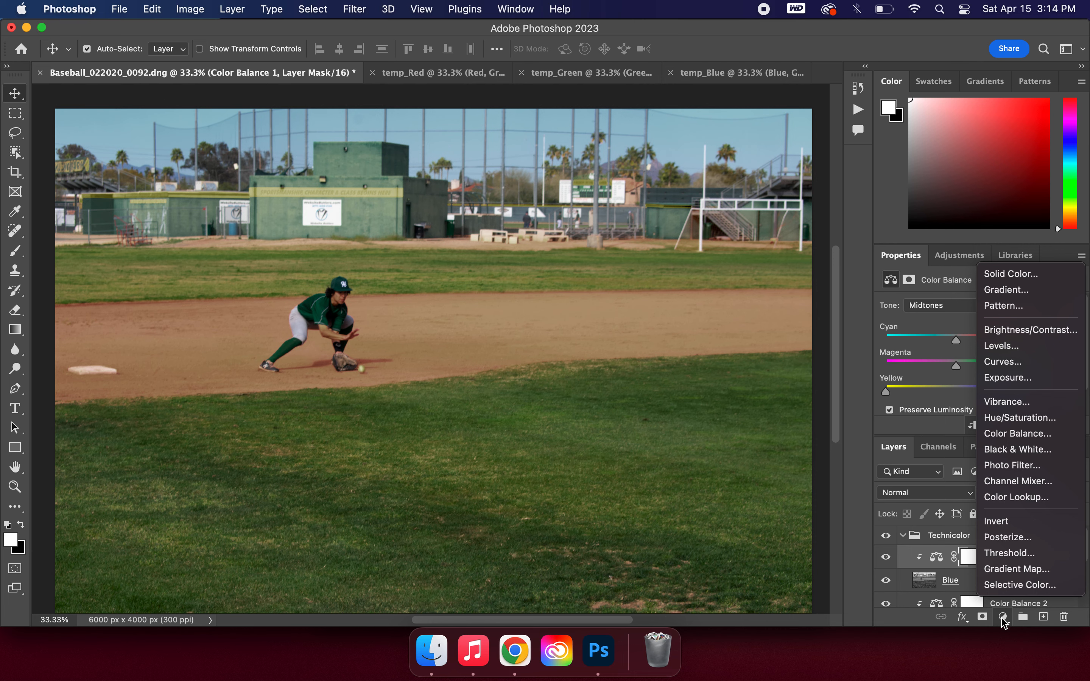
left_click(1002, 618)
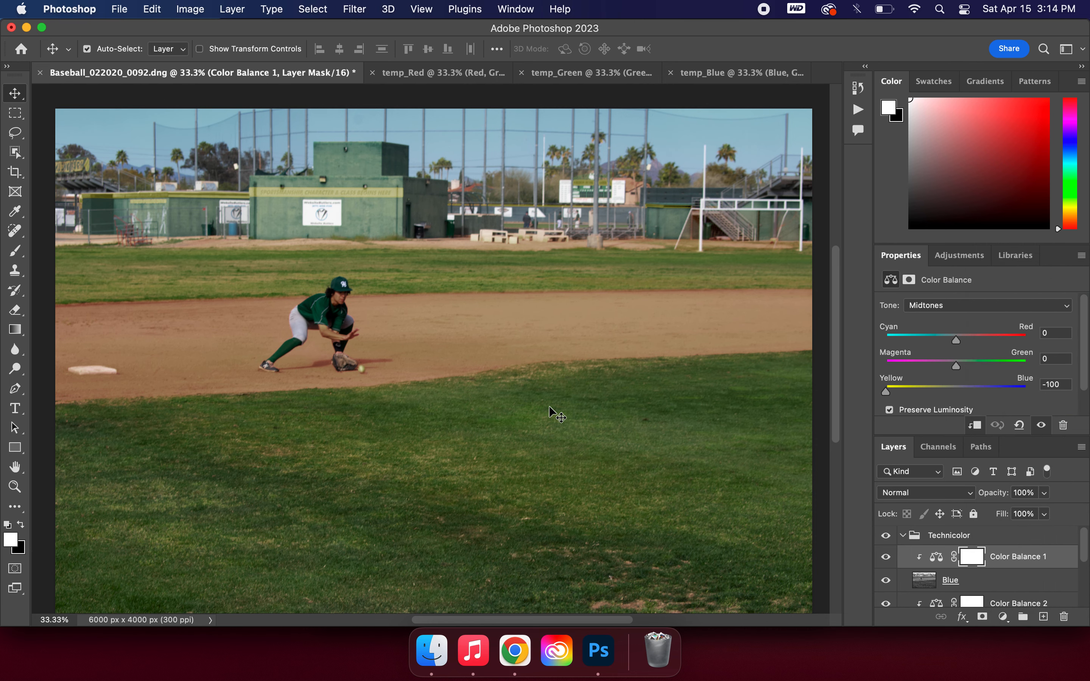
scroll(549, 405, "down", 2)
scroll(549, 406, "up", 2)
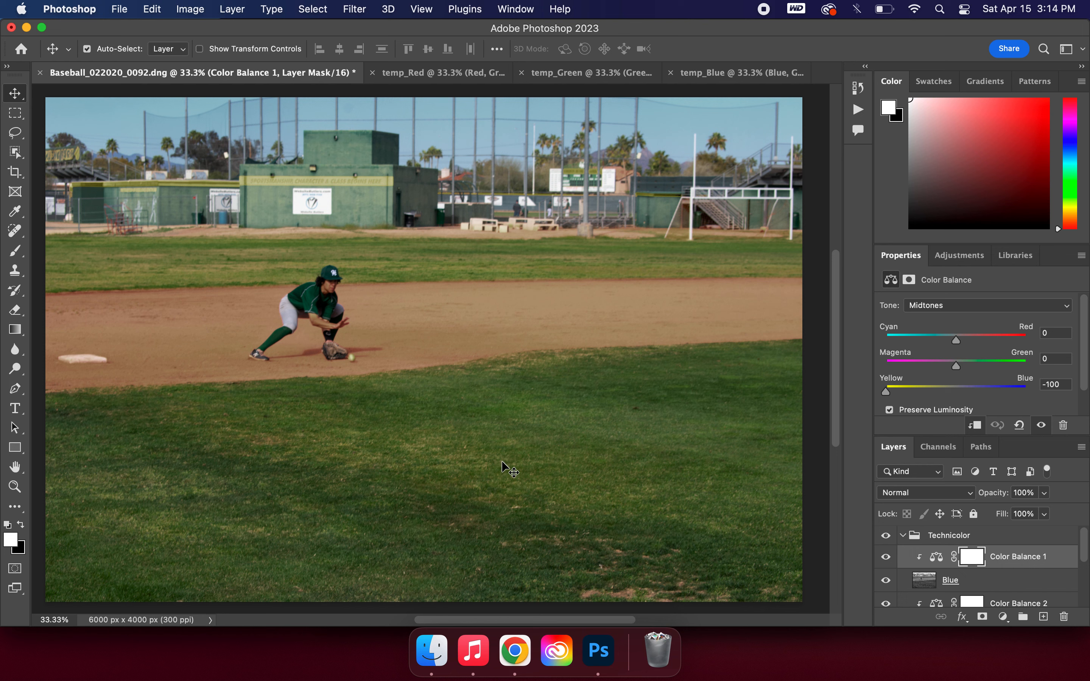
View the grayscale temp_Red, temp_Green and temp_Blue documents and return to the baseball photo
left_click(432, 75)
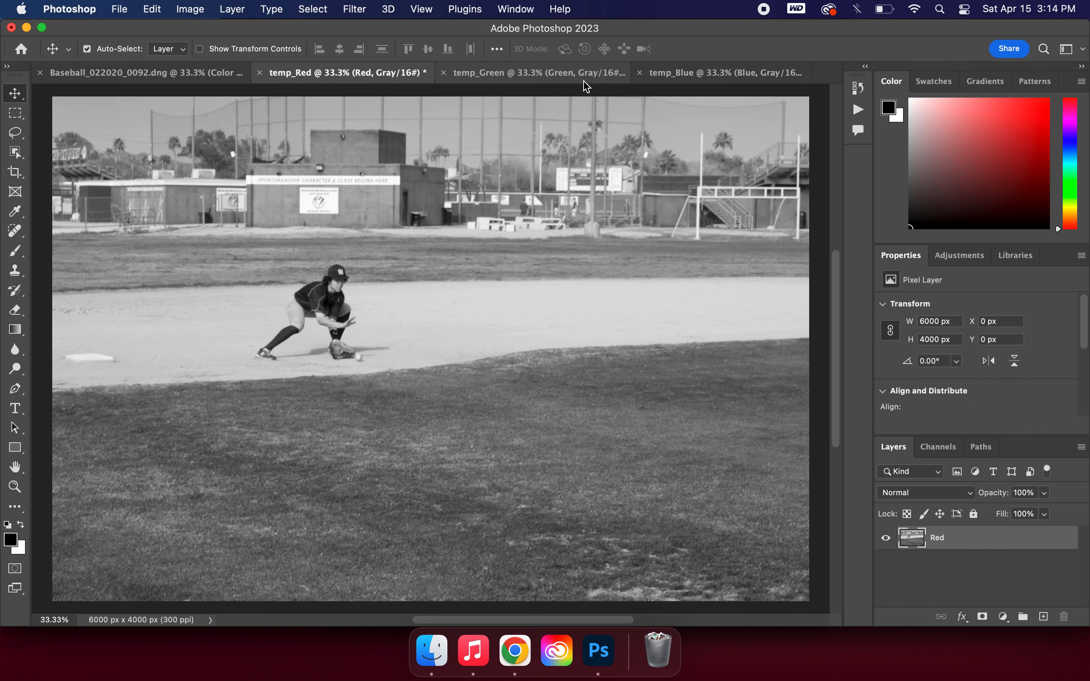
left_click(548, 76)
left_click(694, 74)
left_click(545, 78)
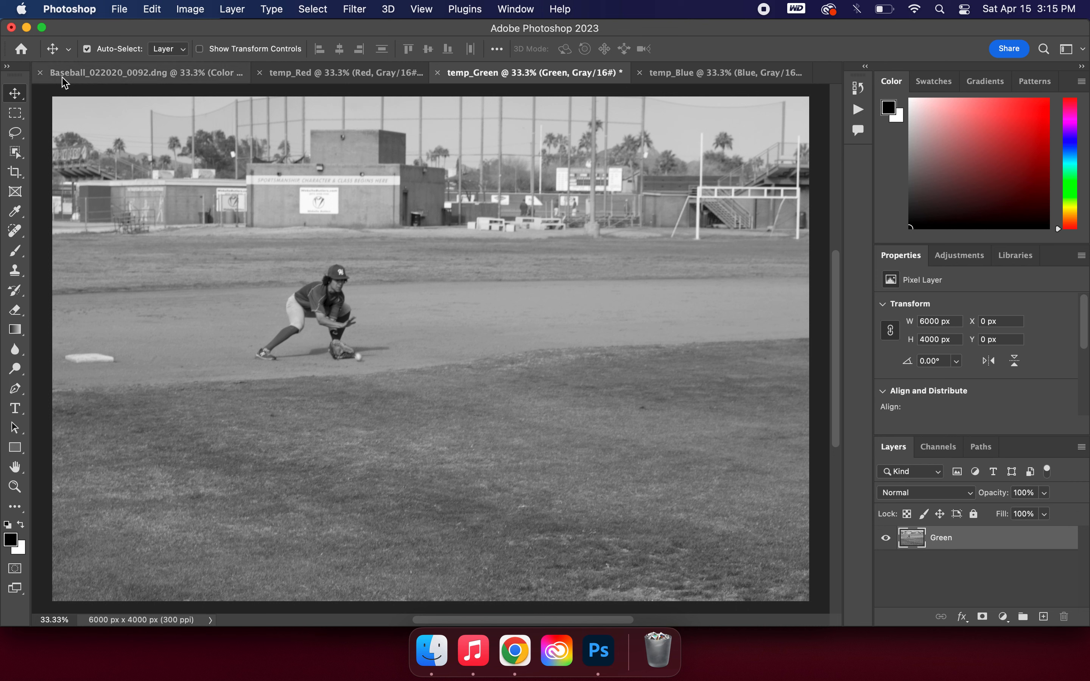
left_click(89, 73)
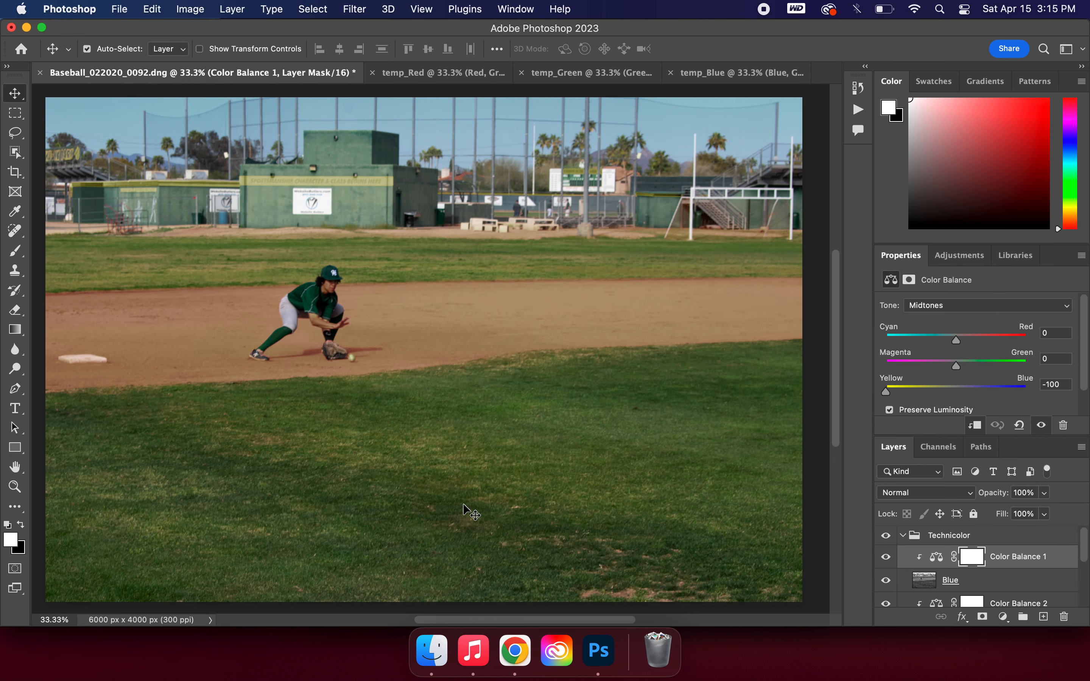